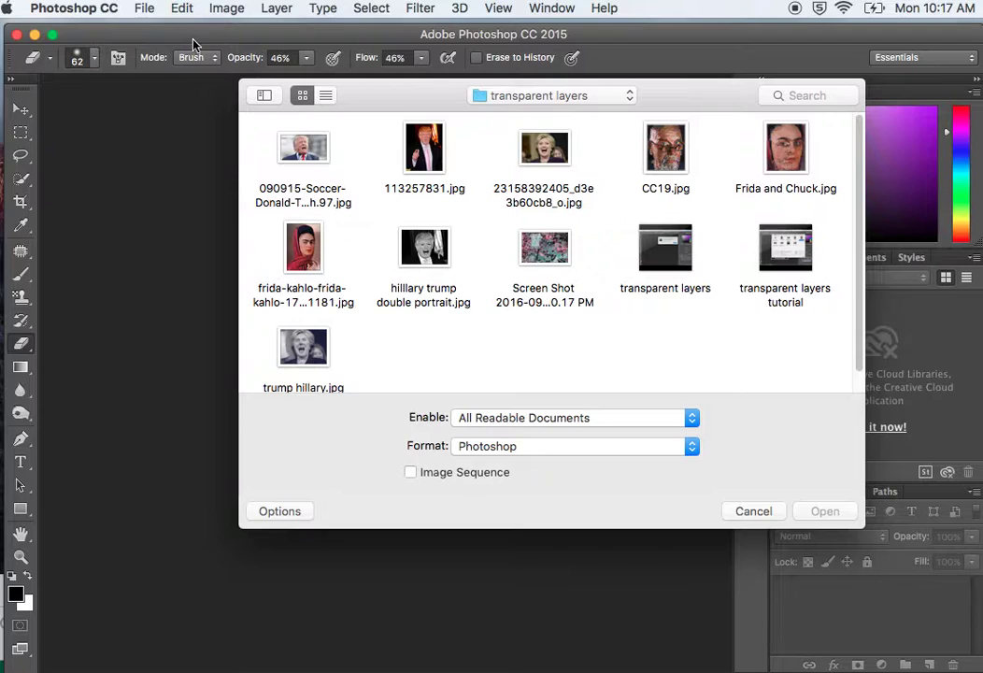
- Open the Zach Galifianakis talk-show photo, 141013_2818958_Zach_Galifianakis_Hates_Red_Carpets__Loves_B.jpg, from the Clipping path folder
{"action": "left_click", "coordinate": [546, 97]}
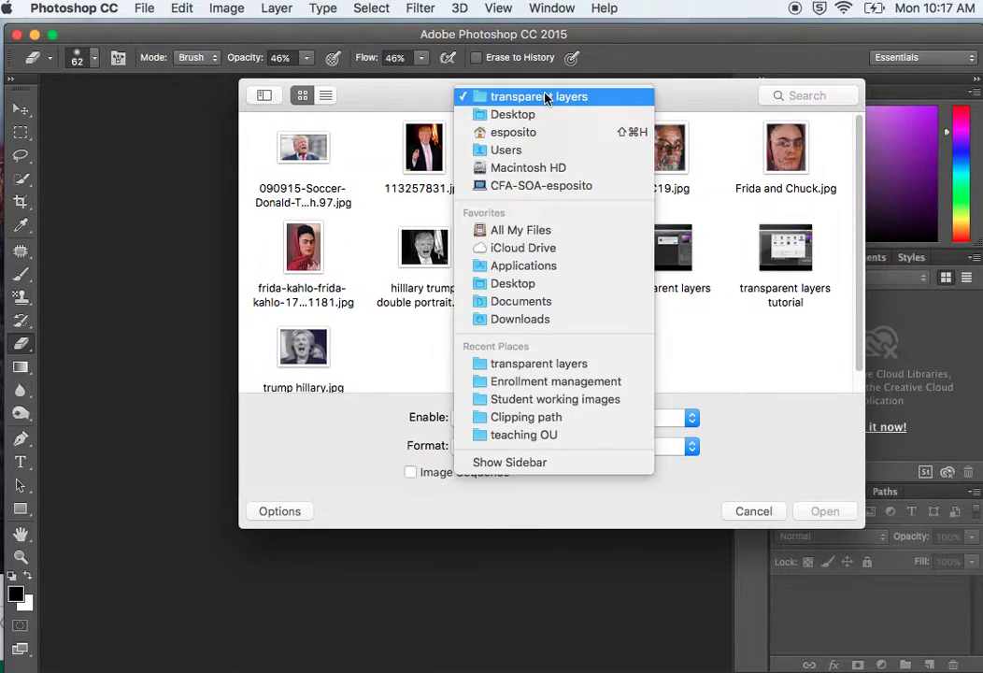
{"action": "left_click", "coordinate": [547, 97]}
{"action": "left_click", "coordinate": [545, 97]}
{"action": "left_click", "coordinate": [513, 416]}
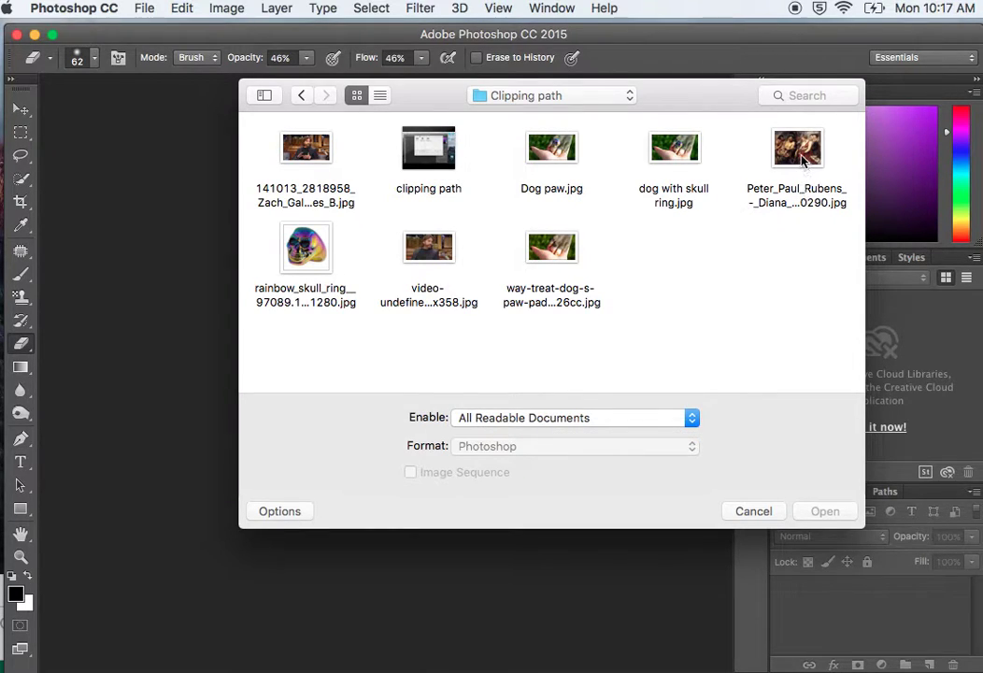
{"action": "left_click", "coordinate": [303, 147]}
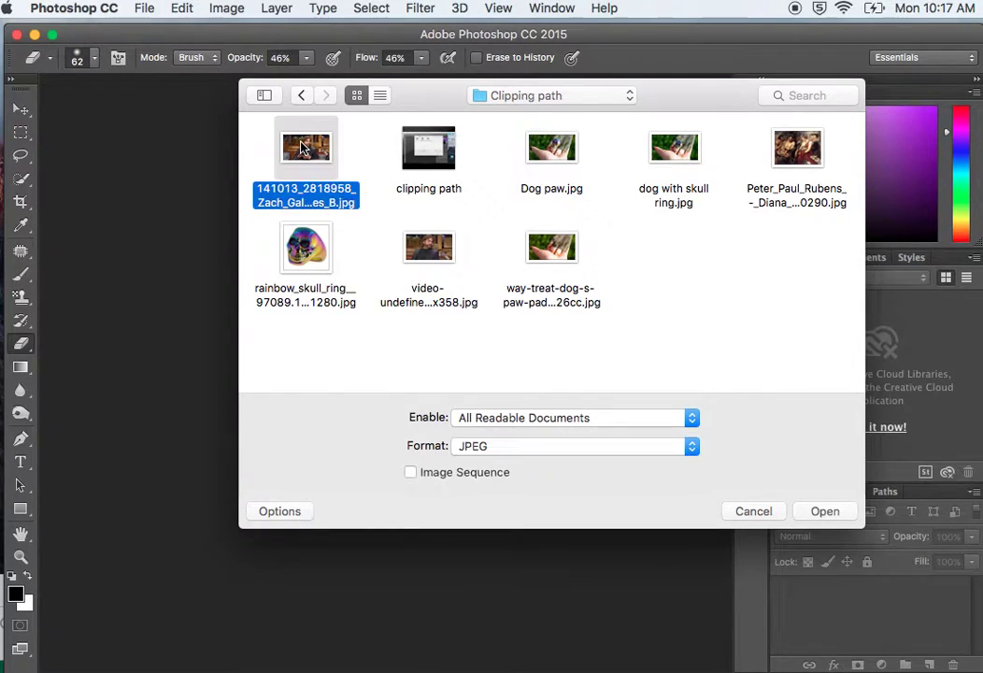
{"action": "left_click", "coordinate": [831, 514]}
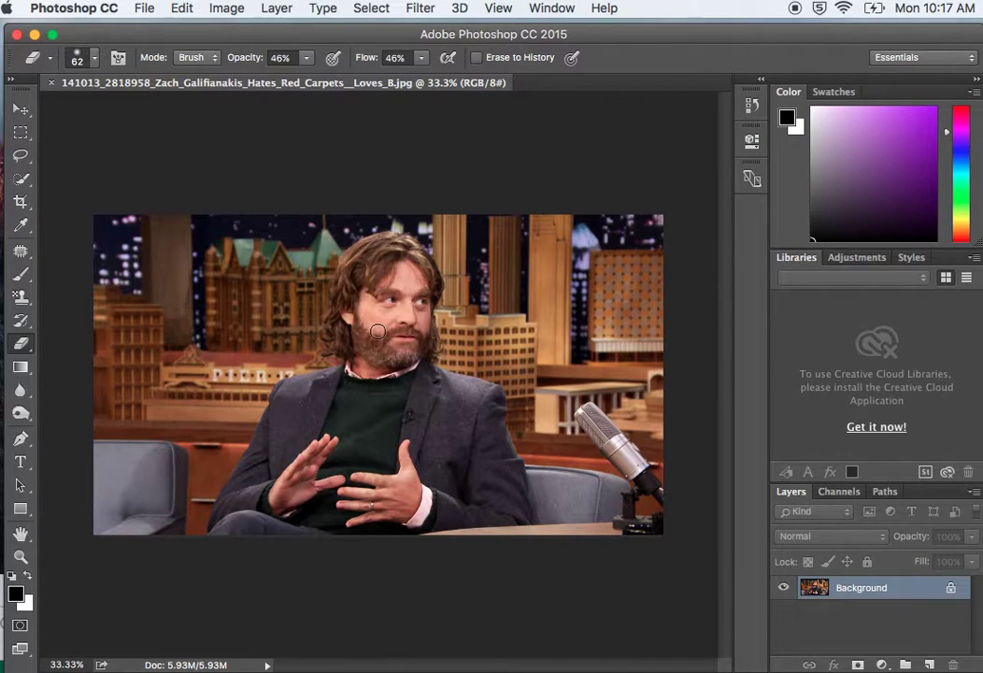
{"action": "scroll", "coordinate": [377, 331], "scroll_direction": "up", "scroll_amount": 3}
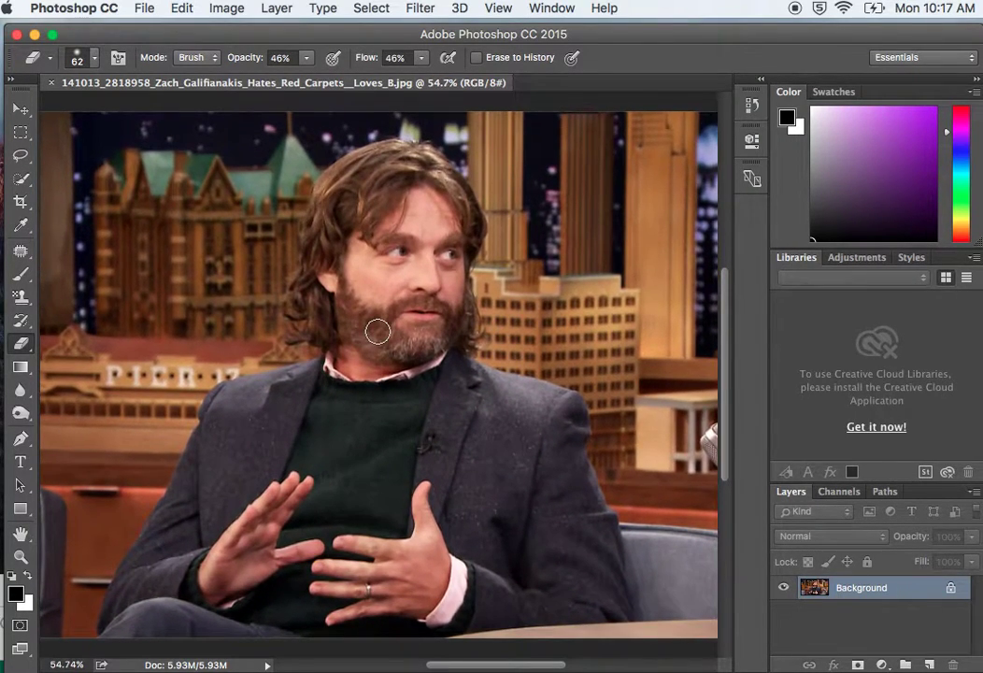
- Open Peter_Paul_Rubens_-_Diana_Returning_from_Hunt_-_WGA20290.jpg from the Clipping path folder and undock it to uncover the talk-show photo
{"action": "left_click", "coordinate": [142, 9]}
{"action": "left_click", "coordinate": [151, 48]}
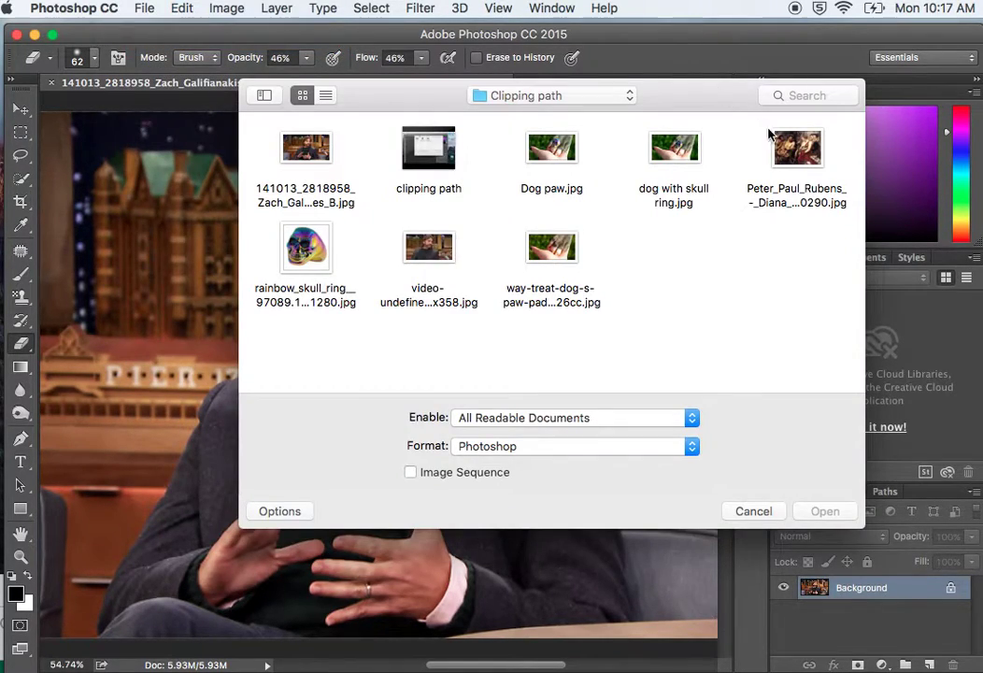
{"action": "left_click", "coordinate": [790, 150]}
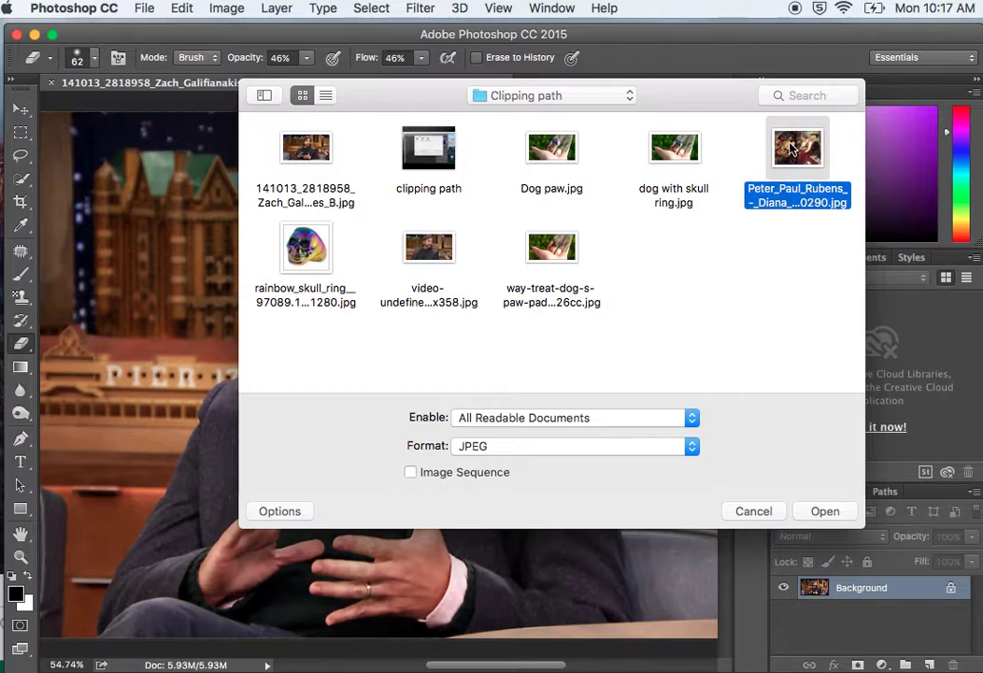
{"action": "left_click", "coordinate": [825, 512]}
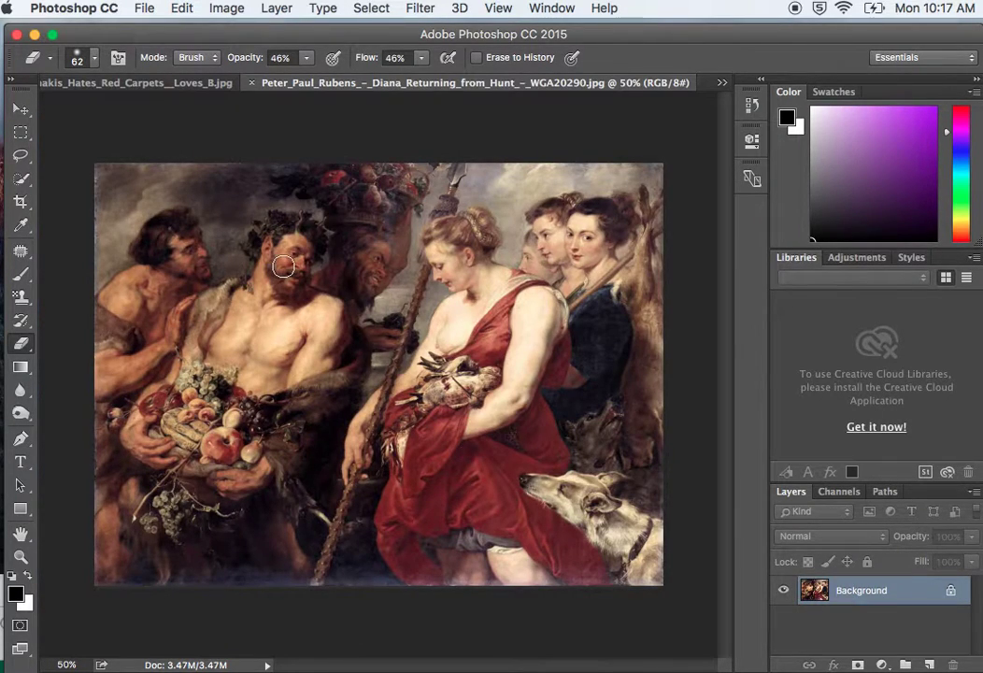
{"action": "scroll", "coordinate": [283, 266], "scroll_direction": "up", "scroll_amount": 5}
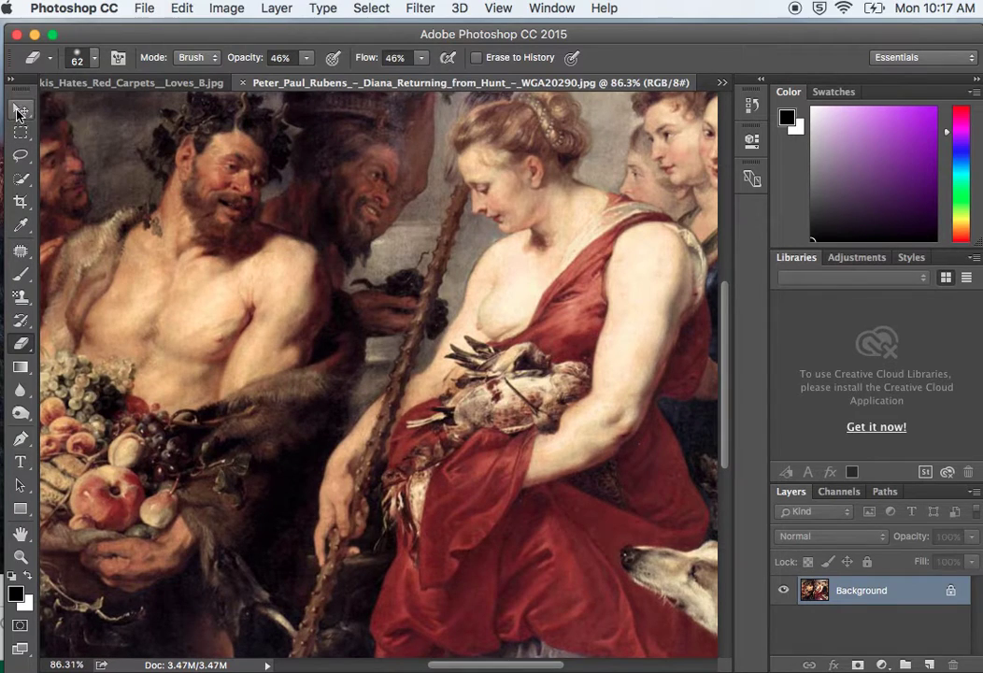
{"action": "left_click", "coordinate": [19, 110]}
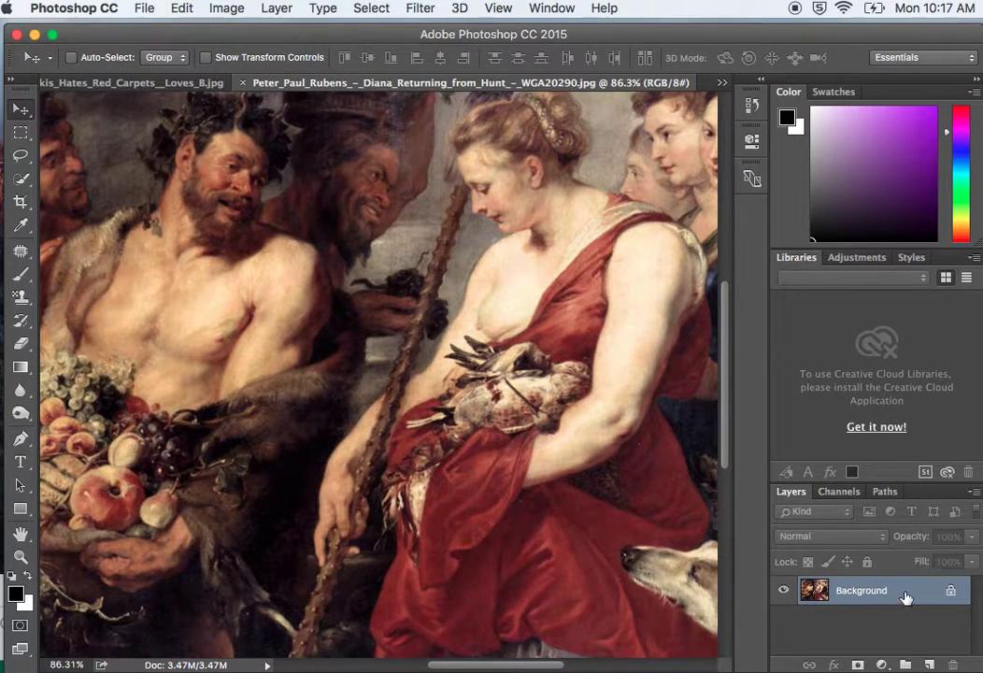
{"action": "left_click_drag", "start_coordinate": [313, 86], "coordinate": [981, 402]}
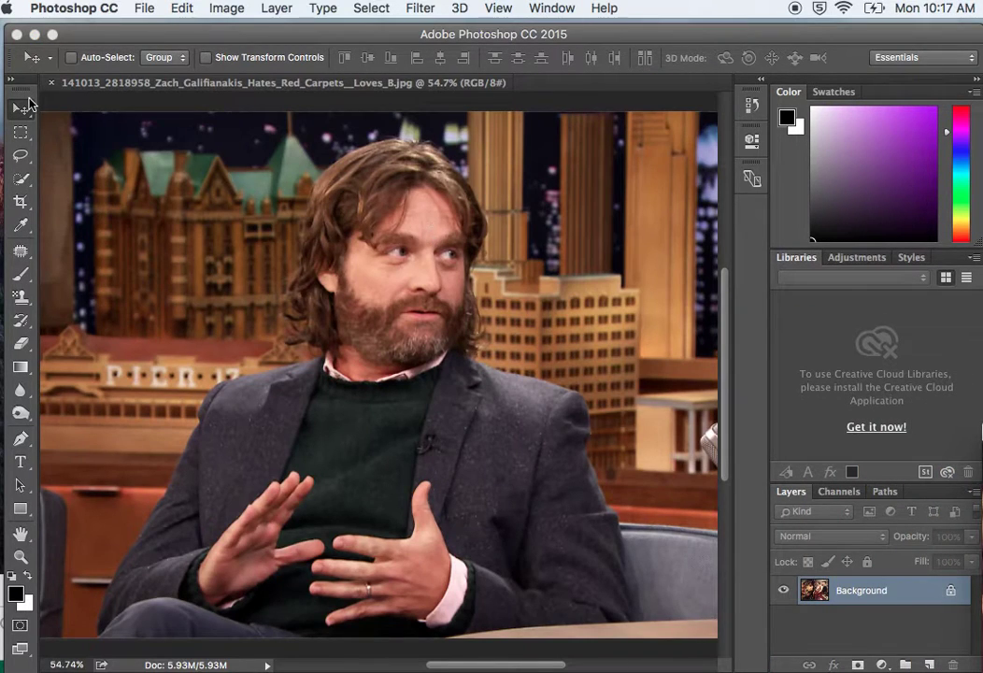
- With the Pen tool in Path mode, start a path at the neck and trace over the shirt collar below the hair
{"action": "scroll", "coordinate": [401, 204], "scroll_direction": "up", "scroll_amount": 5}
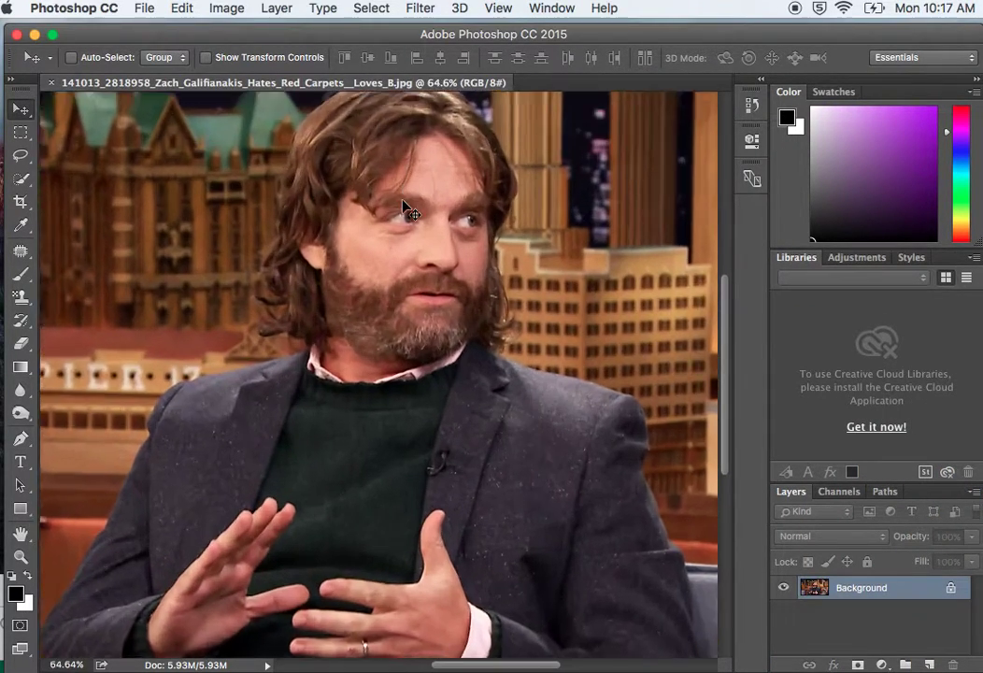
{"action": "left_click_drag", "start_coordinate": [401, 200], "coordinate": [356, 375]}
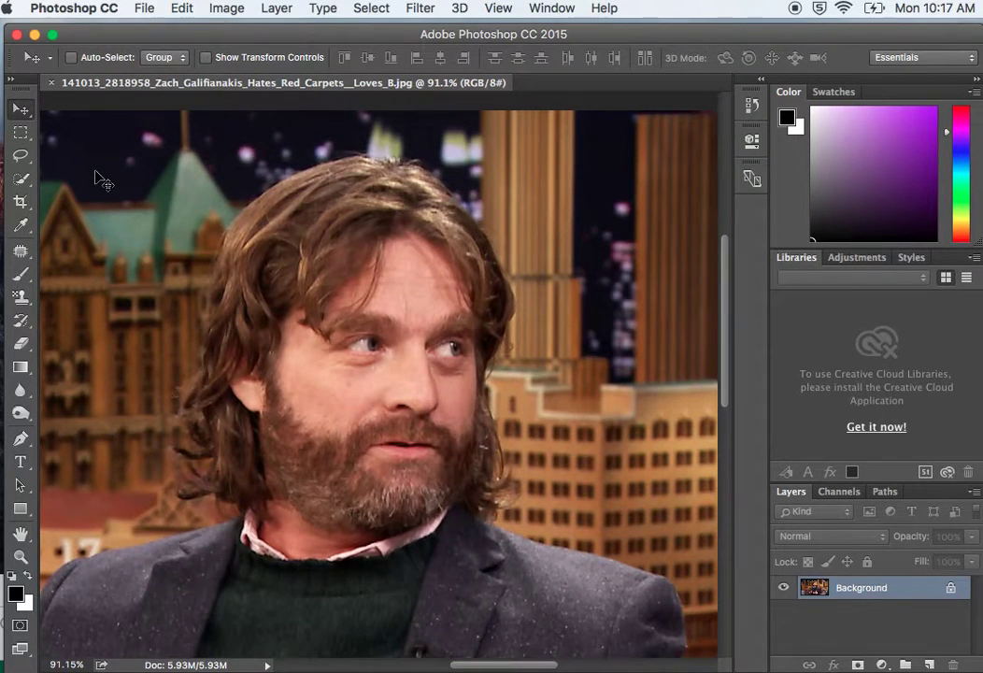
{"action": "scroll", "coordinate": [273, 344], "scroll_direction": "up", "scroll_amount": 3}
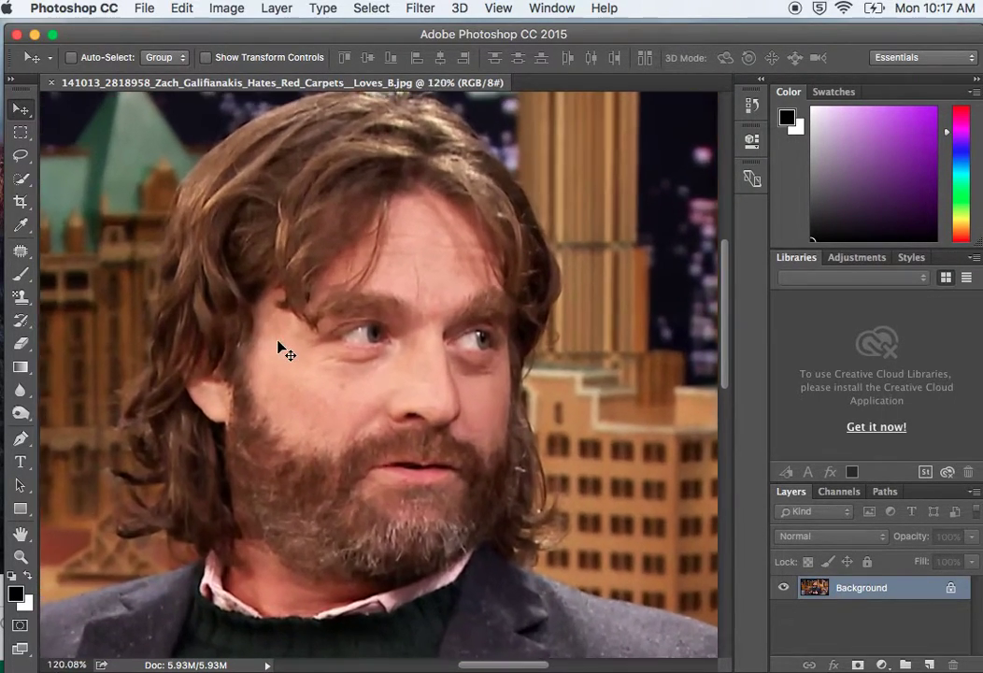
{"action": "left_click_drag", "start_coordinate": [327, 270], "coordinate": [358, 311]}
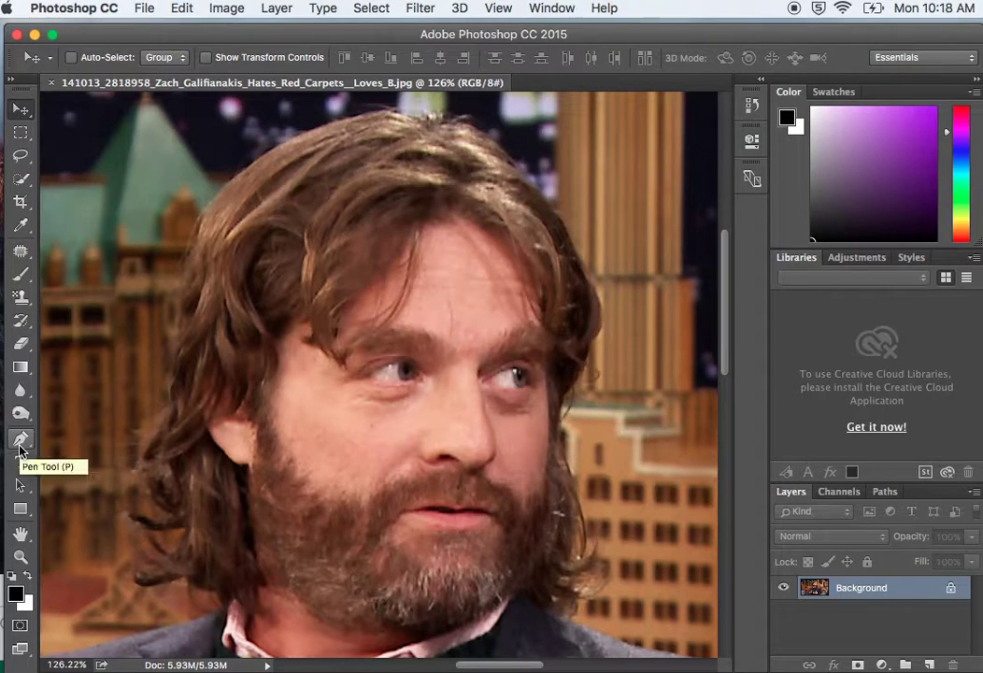
{"action": "left_click", "coordinate": [20, 439]}
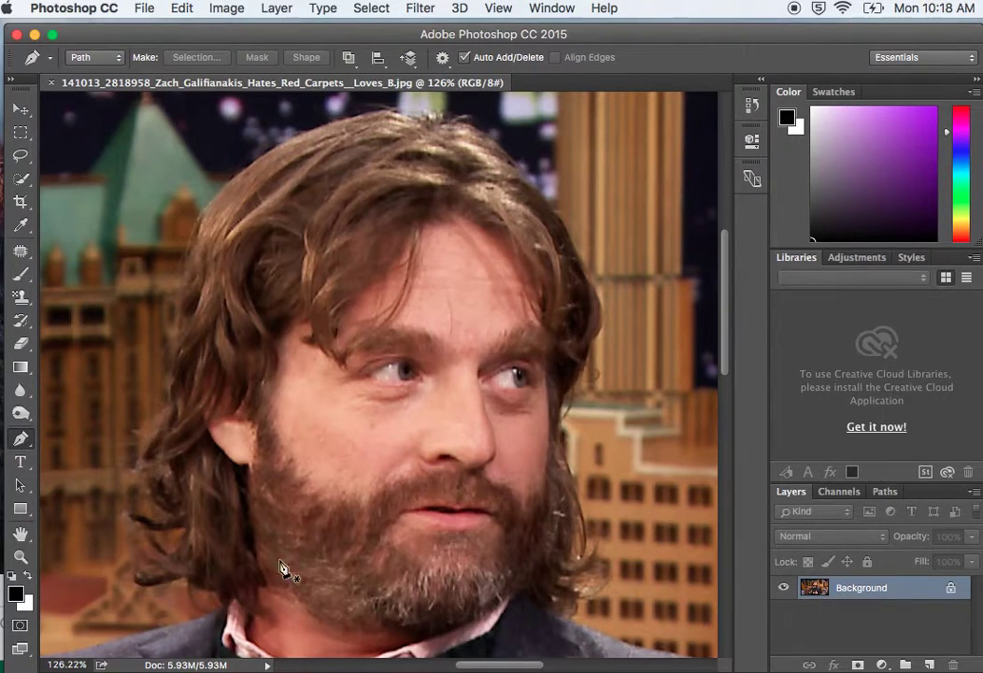
{"action": "left_click", "coordinate": [251, 635]}
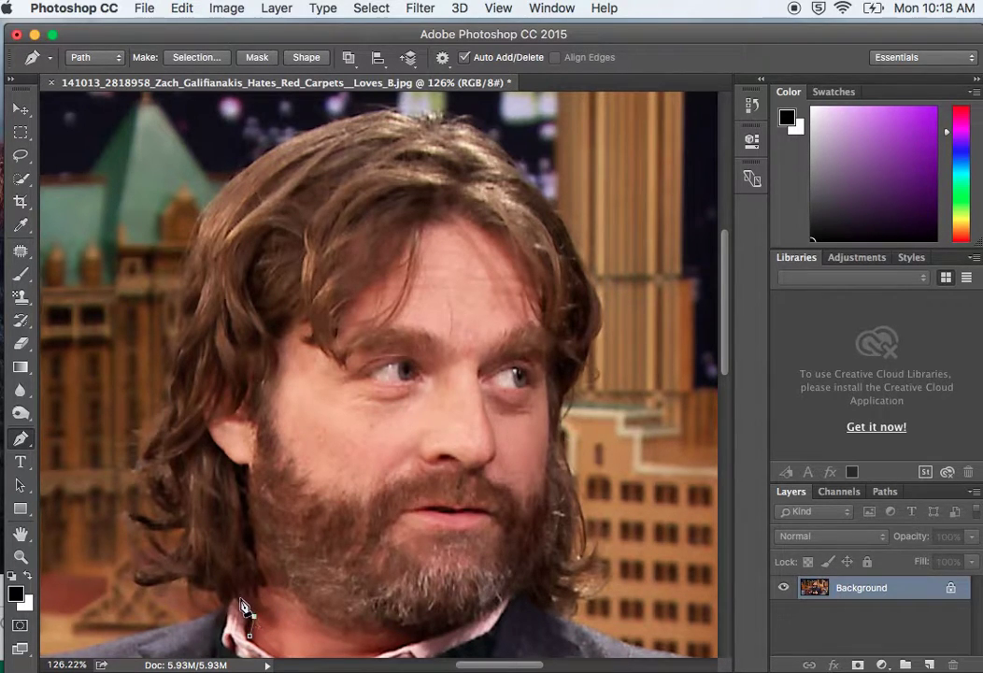
{"action": "left_click", "coordinate": [252, 615]}
{"action": "left_click", "coordinate": [237, 601]}
{"action": "key", "text": "super+plus"}
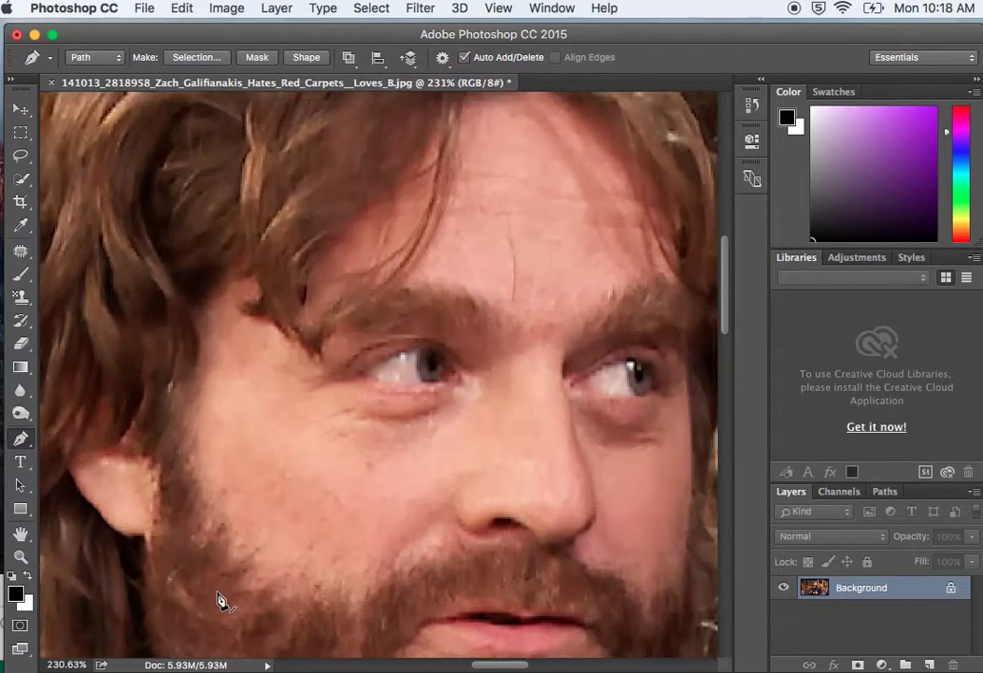
{"action": "left_click_drag", "start_coordinate": [158, 599], "coordinate": [429, 237]}
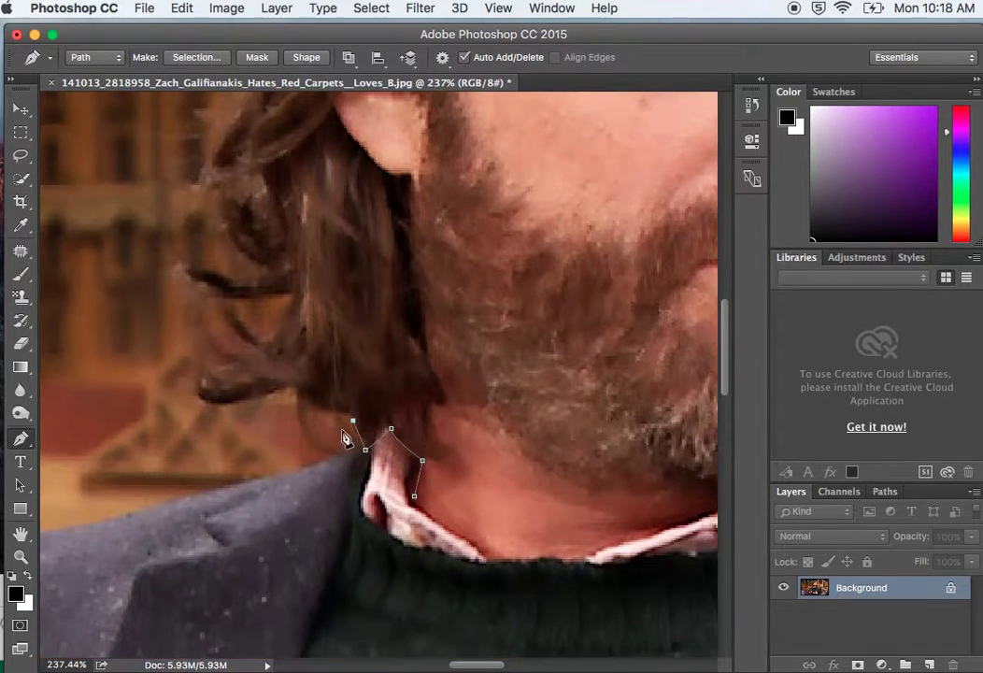
- Continue the path around the protruding hair curls just above the jacket shoulder on the photo's left side
{"action": "left_click_drag", "start_coordinate": [299, 393], "coordinate": [221, 358]}
{"action": "left_click_drag", "start_coordinate": [264, 354], "coordinate": [281, 342]}
{"action": "left_click", "coordinate": [293, 300]}
{"action": "left_click", "coordinate": [292, 300]}
{"action": "left_click_drag", "start_coordinate": [195, 280], "coordinate": [168, 254]}
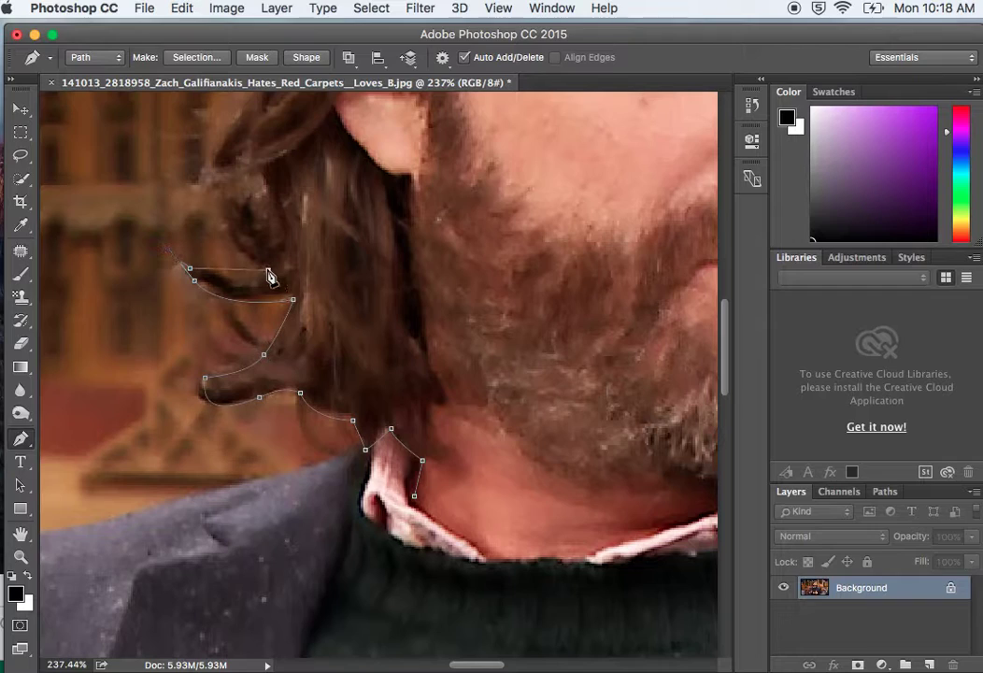
{"action": "left_click_drag", "start_coordinate": [268, 271], "coordinate": [249, 263]}
- Extend the path up the outer edge of the hair to the height of the ear
{"action": "left_click_drag", "start_coordinate": [218, 201], "coordinate": [289, 339]}
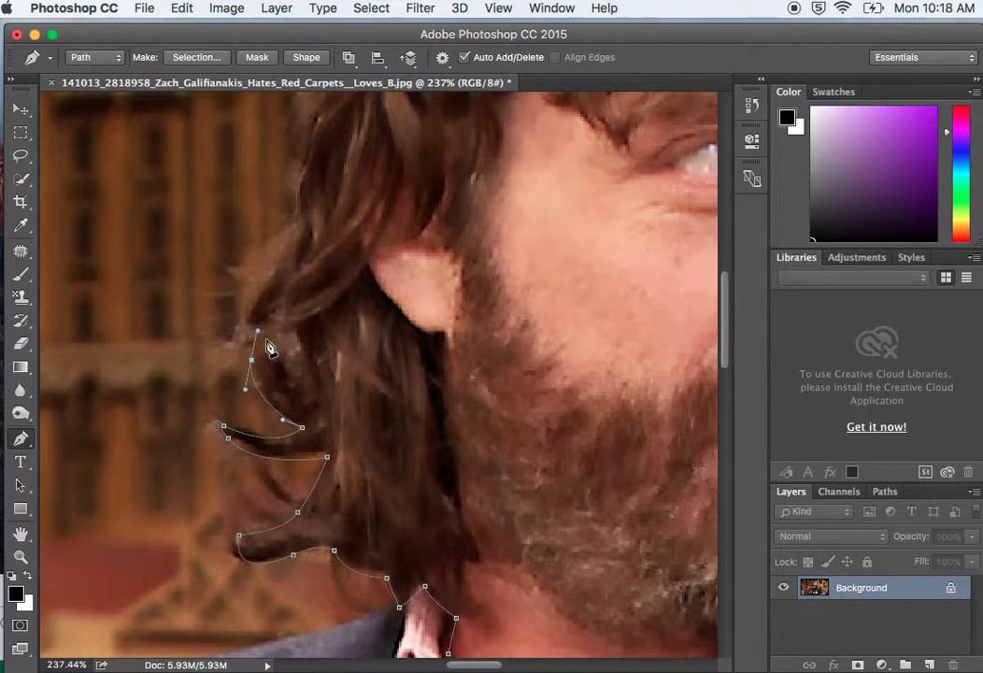
{"action": "left_click_drag", "start_coordinate": [250, 354], "coordinate": [227, 354]}
{"action": "left_click", "coordinate": [249, 325]}
{"action": "mouse_move", "coordinate": [251, 325]}
{"action": "left_mouse_down"}
{"action": "mouse_move", "coordinate": [269, 323]}
{"action": "mouse_move", "coordinate": [246, 303]}
{"action": "left_mouse_up"}
{"action": "left_click", "coordinate": [297, 222]}
{"action": "left_click_drag", "start_coordinate": [301, 224], "coordinate": [365, 190]}
- Redirect the last anchor's handle along the hair edge and extend the path upward past the temple
{"action": "left_click_drag", "start_coordinate": [349, 249], "coordinate": [327, 428]}
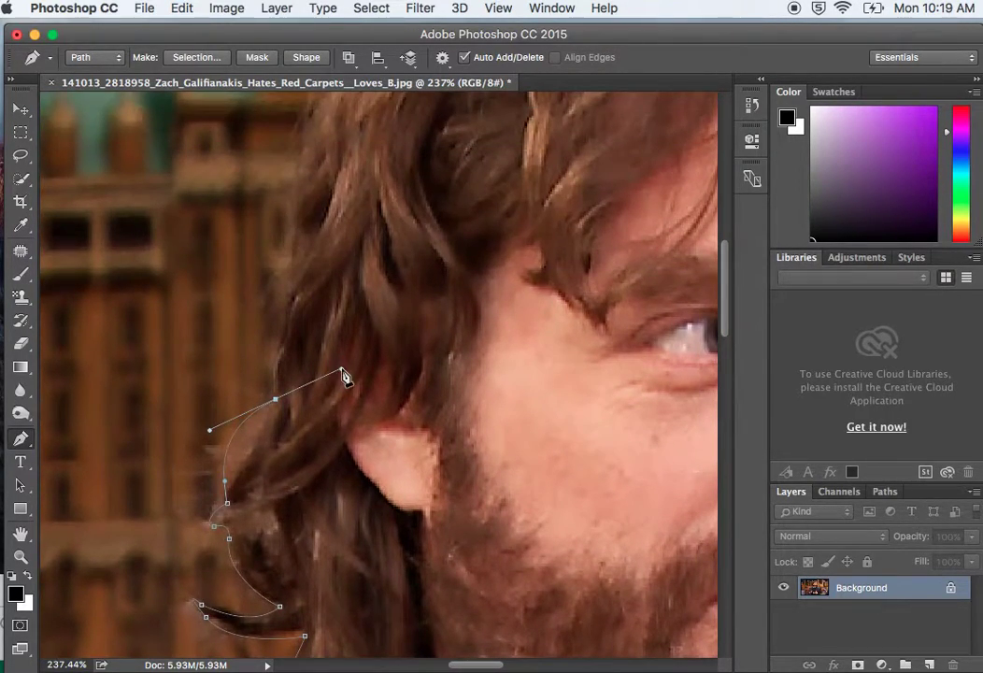
{"action": "right_click", "coordinate": [344, 375]}
{"action": "left_click", "coordinate": [305, 364]}
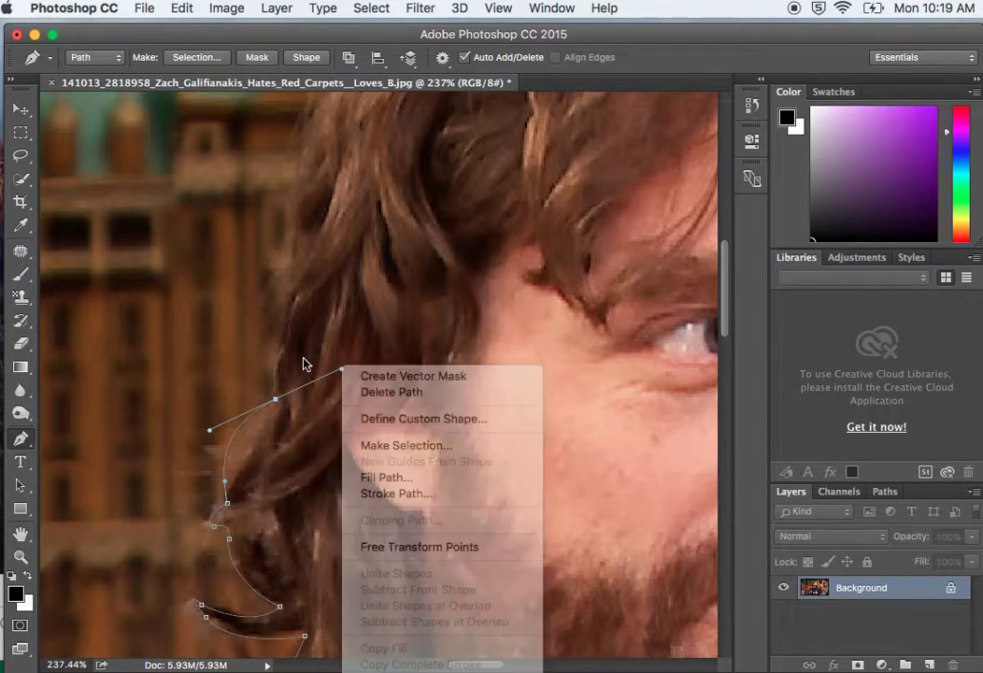
{"action": "left_click_drag", "start_coordinate": [341, 369], "coordinate": [273, 376]}
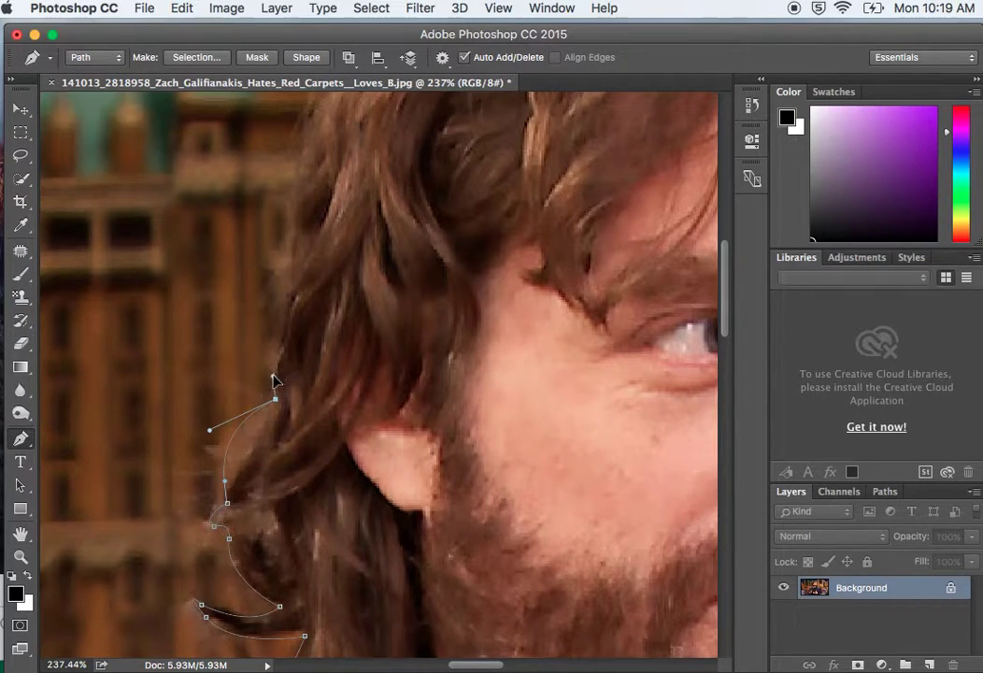
{"action": "left_click", "coordinate": [270, 377]}
{"action": "left_click_drag", "start_coordinate": [281, 340], "coordinate": [291, 325]}
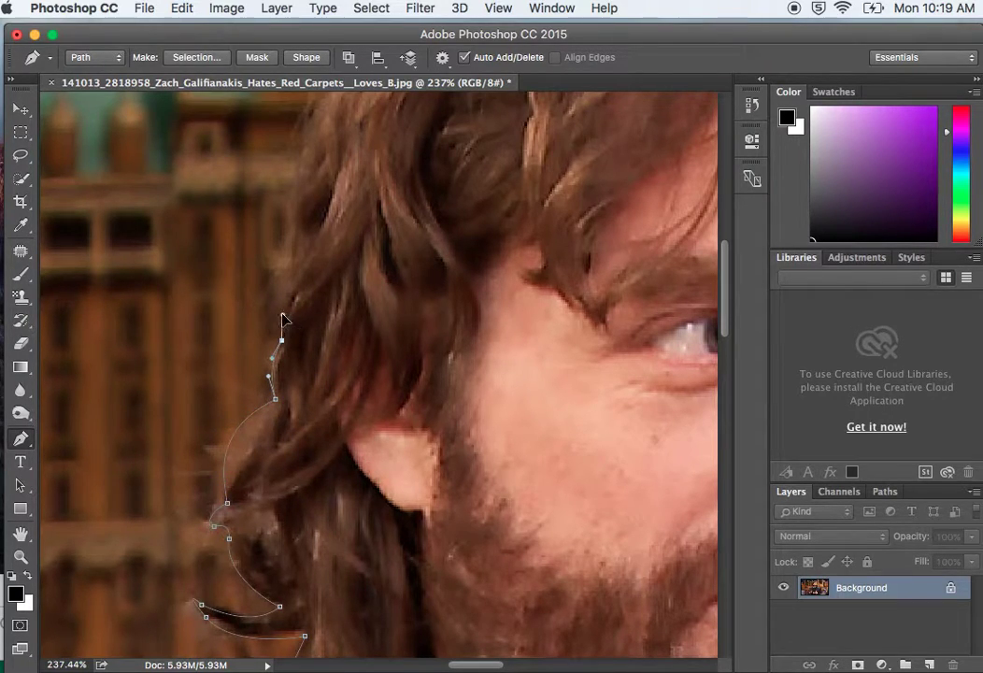
{"action": "left_click_drag", "start_coordinate": [292, 284], "coordinate": [308, 276]}
{"action": "left_click_drag", "start_coordinate": [292, 229], "coordinate": [317, 134]}
- Trace the upper left side of the hair with closely spaced anchors, undoing one misplaced point
{"action": "left_click_drag", "start_coordinate": [361, 164], "coordinate": [243, 471]}
{"action": "left_click_drag", "start_coordinate": [203, 436], "coordinate": [188, 443]}
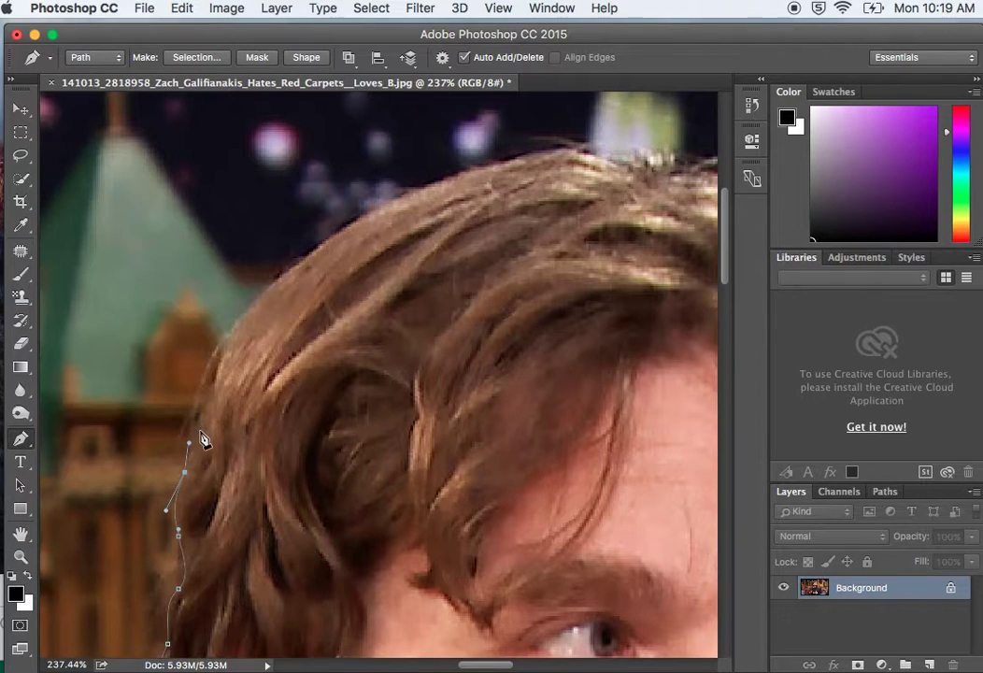
{"action": "left_click_drag", "start_coordinate": [196, 444], "coordinate": [194, 430]}
{"action": "key", "text": "super+z"}
{"action": "left_click_drag", "start_coordinate": [195, 453], "coordinate": [194, 455]}
{"action": "left_click", "coordinate": [195, 434]}
{"action": "left_click", "coordinate": [195, 436]}
{"action": "left_click_drag", "start_coordinate": [214, 392], "coordinate": [219, 385]}
{"action": "left_click", "coordinate": [214, 362]}
- Carry the path over the crown of the head and down the start of the hair's right-hand slope
{"action": "left_click", "coordinate": [284, 273]}
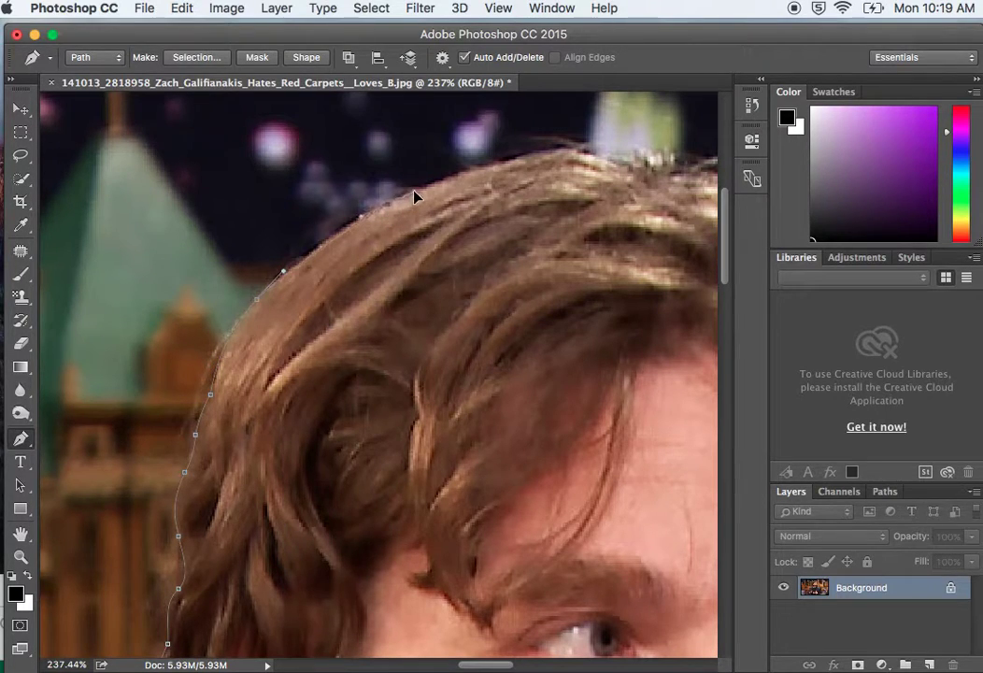
{"action": "left_click_drag", "start_coordinate": [415, 191], "coordinate": [422, 190]}
{"action": "left_click", "coordinate": [532, 159]}
{"action": "left_click_drag", "start_coordinate": [599, 200], "coordinate": [290, 327]}
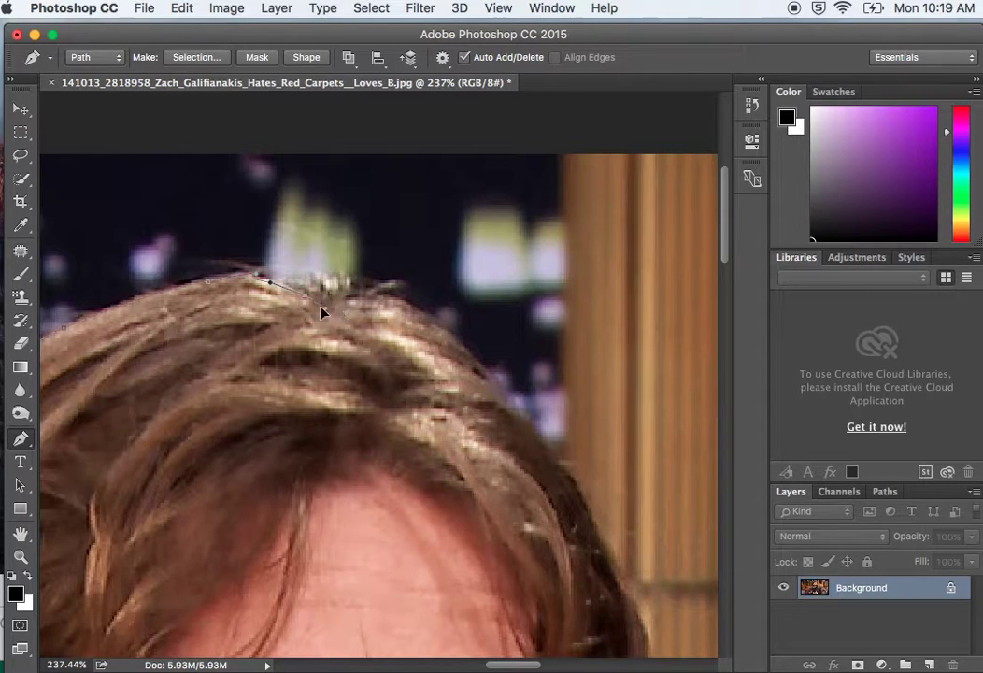
{"action": "left_click", "coordinate": [386, 296]}
{"action": "left_click_drag", "start_coordinate": [496, 386], "coordinate": [477, 374]}
{"action": "left_click", "coordinate": [517, 413]}
{"action": "left_click", "coordinate": [542, 445]}
{"action": "key", "text": "super+z"}
{"action": "key", "text": "super+z"}
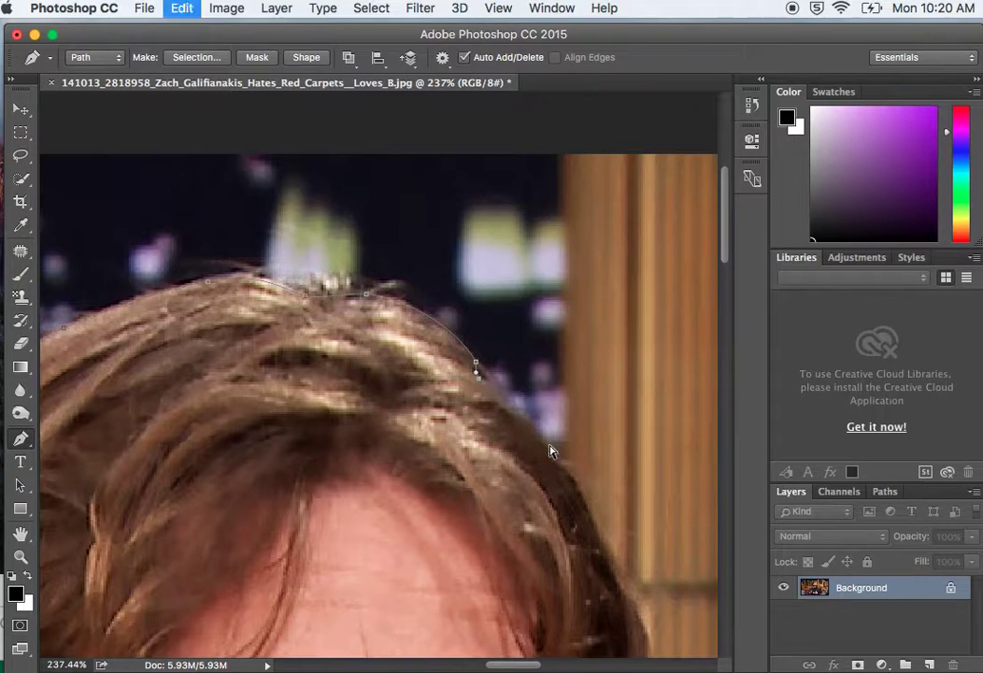
{"action": "key", "text": "super+z"}
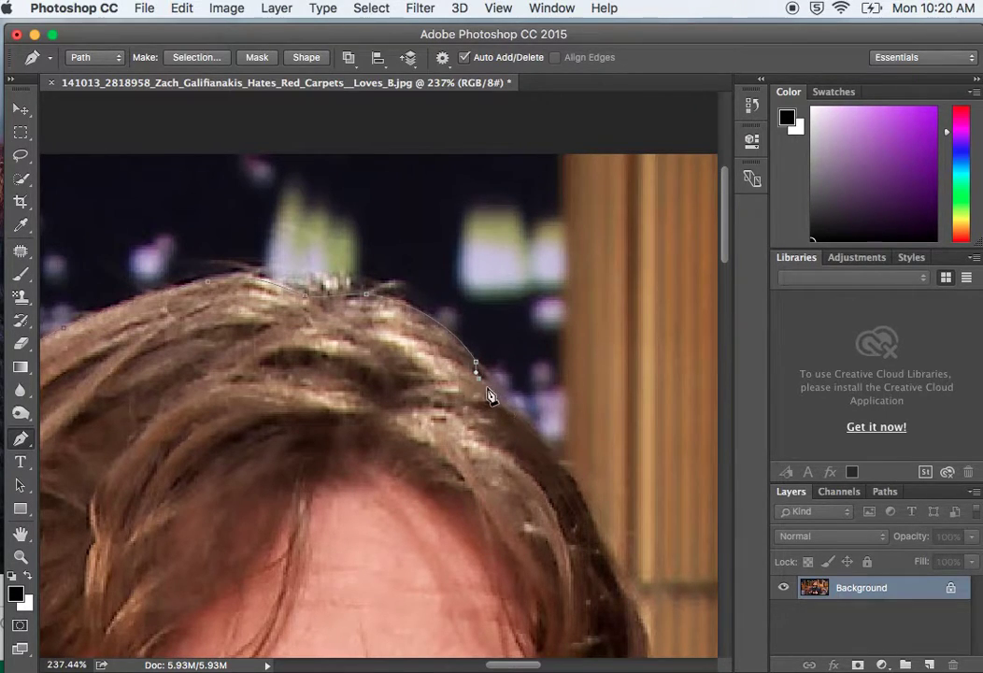
- Extend the path along the right-hand slope of the hair to where it meets the wooden tower background
{"action": "left_click_drag", "start_coordinate": [495, 393], "coordinate": [514, 398]}
{"action": "left_click", "coordinate": [529, 421]}
{"action": "left_click_drag", "start_coordinate": [562, 470], "coordinate": [567, 491]}
{"action": "left_click", "coordinate": [577, 489]}
{"action": "left_click_drag", "start_coordinate": [588, 518], "coordinate": [596, 548]}
{"action": "left_click", "coordinate": [577, 490]}
- Trace the path down the right side of the hair, curving around the outward bulge beside the forehead
{"action": "left_click_drag", "start_coordinate": [563, 564], "coordinate": [472, 411]}
{"action": "left_click_drag", "start_coordinate": [470, 398], "coordinate": [474, 394]}
{"action": "left_click", "coordinate": [493, 431]}
{"action": "left_click_drag", "start_coordinate": [494, 432], "coordinate": [501, 441]}
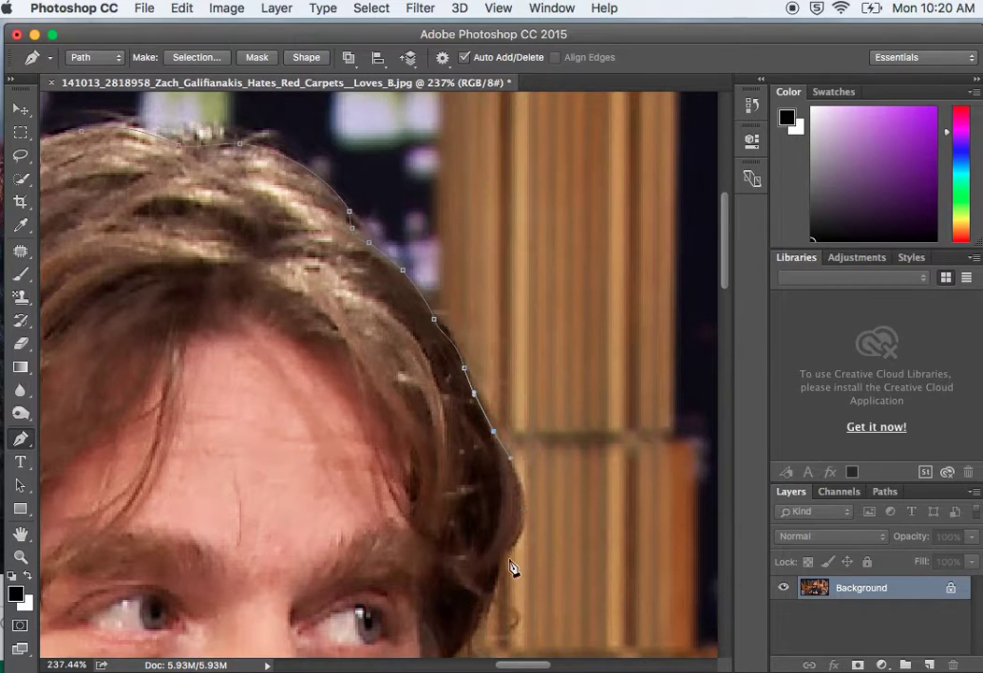
{"action": "left_click_drag", "start_coordinate": [501, 555], "coordinate": [464, 605]}
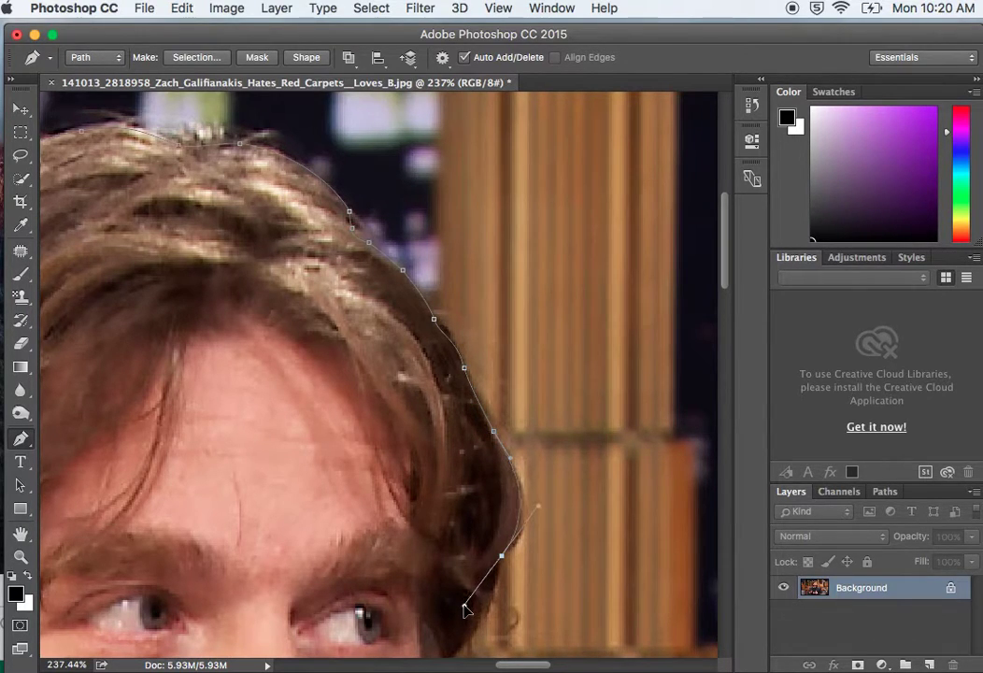
- Continue the path down the hair's right edge, curving inward beside the eye and following it down to beard level
{"action": "left_click_drag", "start_coordinate": [531, 585], "coordinate": [537, 374]}
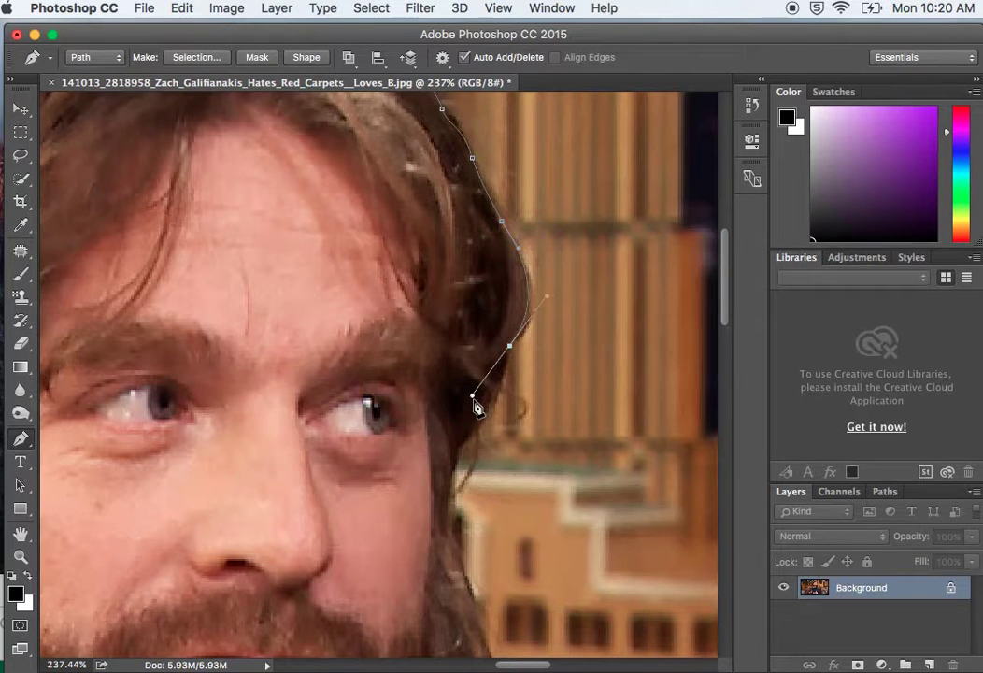
{"action": "left_click_drag", "start_coordinate": [474, 397], "coordinate": [504, 377]}
{"action": "left_click_drag", "start_coordinate": [473, 434], "coordinate": [449, 459]}
{"action": "left_click_drag", "start_coordinate": [504, 379], "coordinate": [500, 376]}
{"action": "left_click_drag", "start_coordinate": [480, 465], "coordinate": [511, 348]}
{"action": "left_click", "coordinate": [479, 386]}
{"action": "left_click_drag", "start_coordinate": [481, 397], "coordinate": [496, 465]}
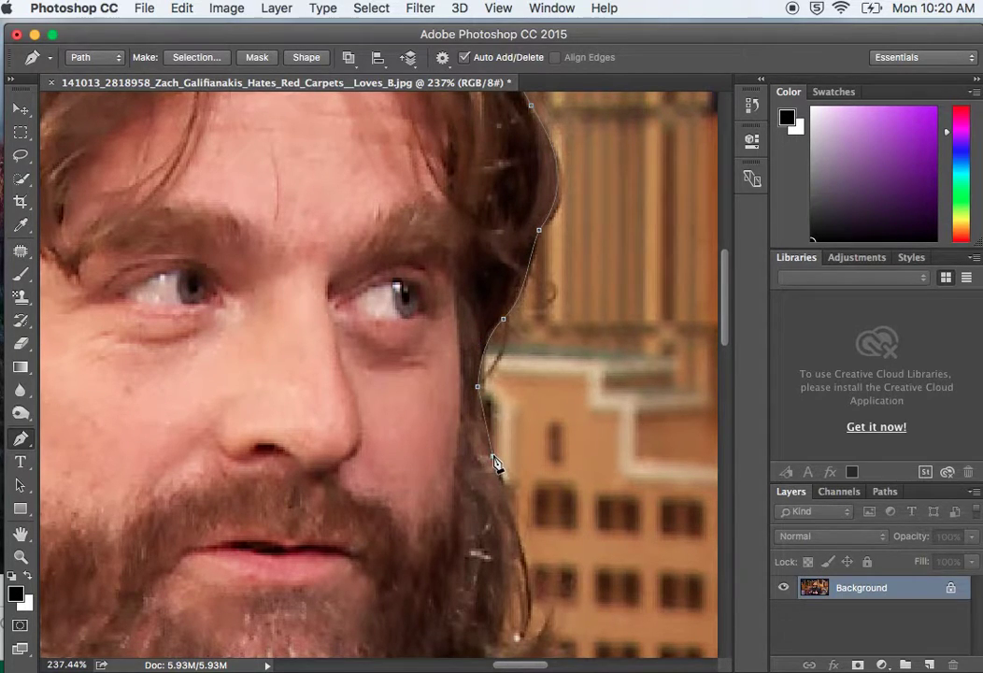
- Extend the path down the loose lock beside the beard and end it in a corner anchor above the flicked-out curls
{"action": "left_click_drag", "start_coordinate": [547, 575], "coordinate": [543, 344]}
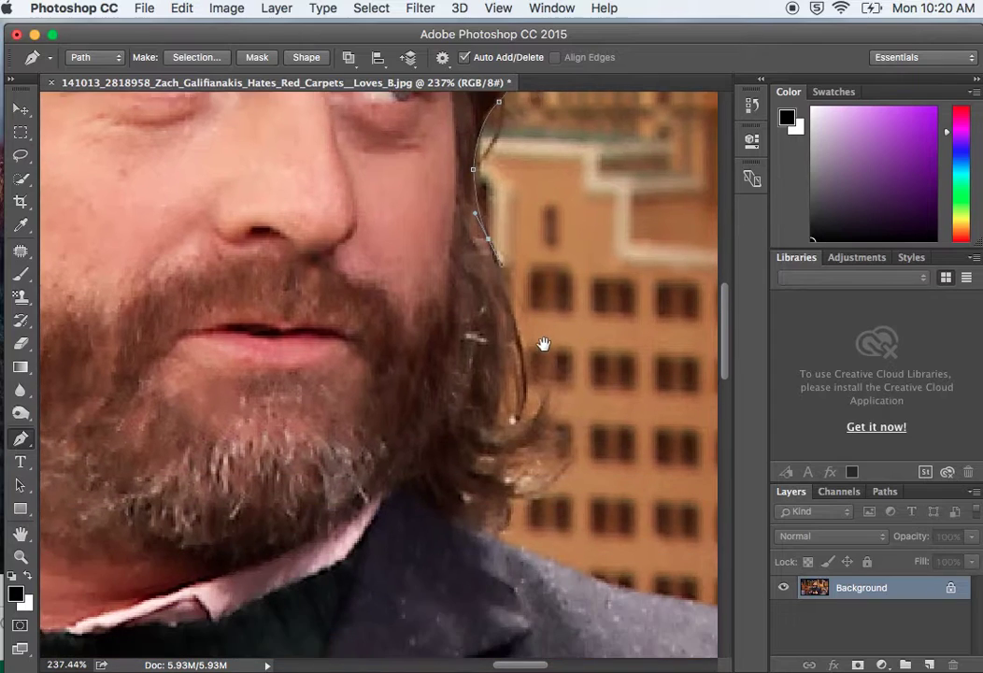
{"action": "left_click_drag", "start_coordinate": [497, 393], "coordinate": [461, 456]}
{"action": "left_click", "coordinate": [496, 396], "text": "alt"}
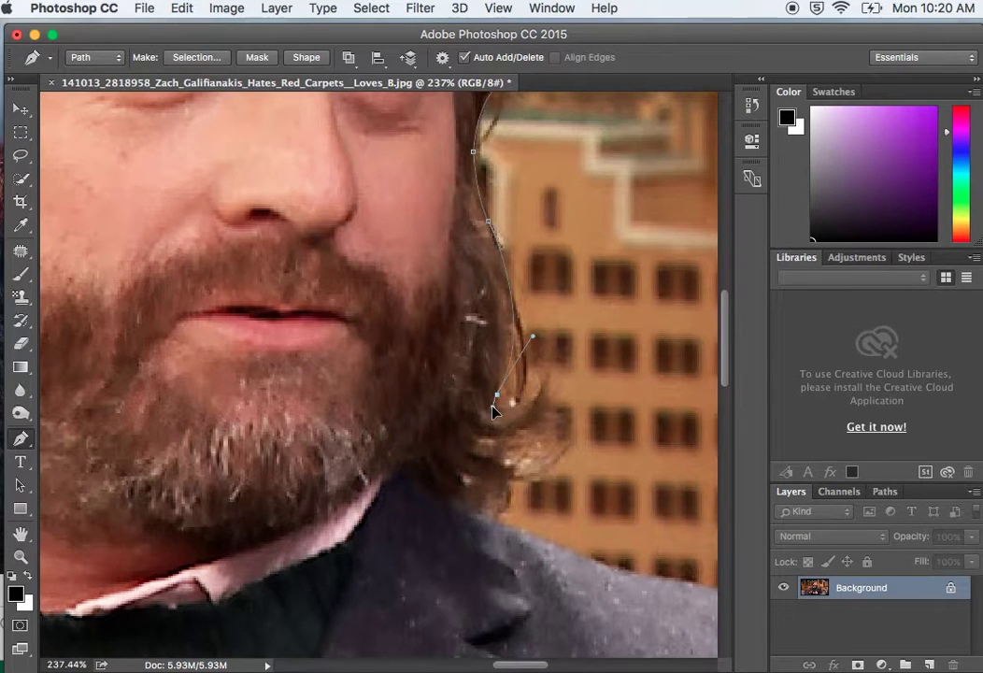
- Trace the flicked-out curls at the hair's lower right tip, undoing a misplaced anchor and ending with a corner anchor
{"action": "left_click_drag", "start_coordinate": [534, 407], "coordinate": [540, 395]}
{"action": "left_click", "coordinate": [547, 378]}
{"action": "left_click", "coordinate": [548, 411]}
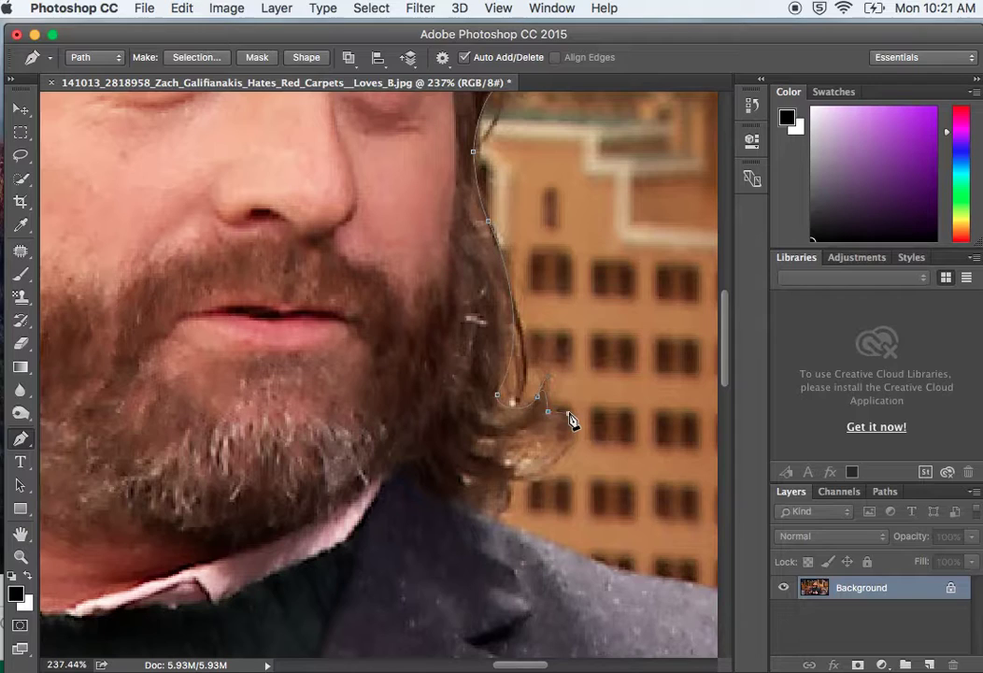
{"action": "key", "text": "super+z"}
{"action": "left_click_drag", "start_coordinate": [547, 361], "coordinate": [552, 401]}
{"action": "left_click_drag", "start_coordinate": [509, 436], "coordinate": [475, 443]}
{"action": "left_click_drag", "start_coordinate": [509, 481], "coordinate": [465, 487]}
{"action": "left_click", "coordinate": [510, 482], "text": "alt"}
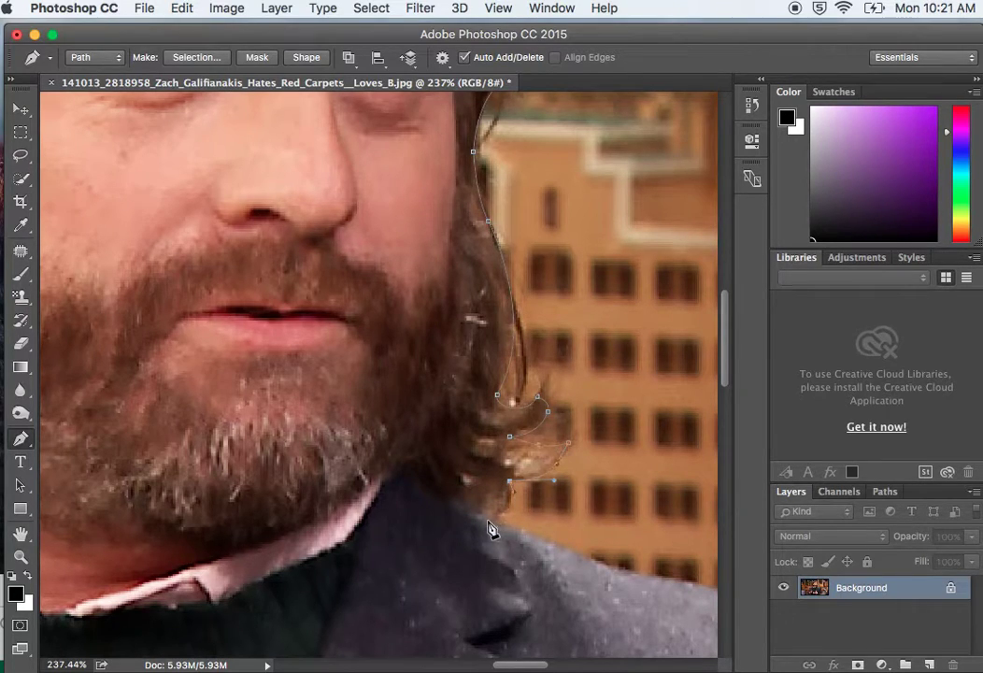
- Carry the path under the hair tips, over the peak of the jacket lapel and along the beard's edge above the collar
{"action": "left_click_drag", "start_coordinate": [464, 508], "coordinate": [440, 484]}
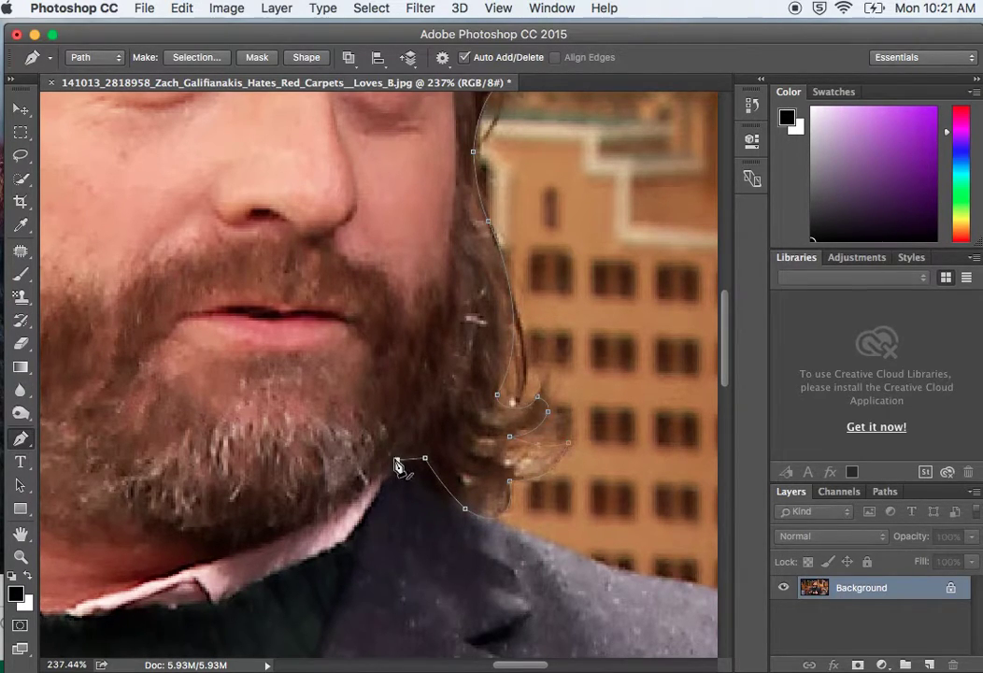
{"action": "left_click", "coordinate": [425, 459], "text": "alt"}
{"action": "left_click_drag", "start_coordinate": [395, 454], "coordinate": [381, 467]}
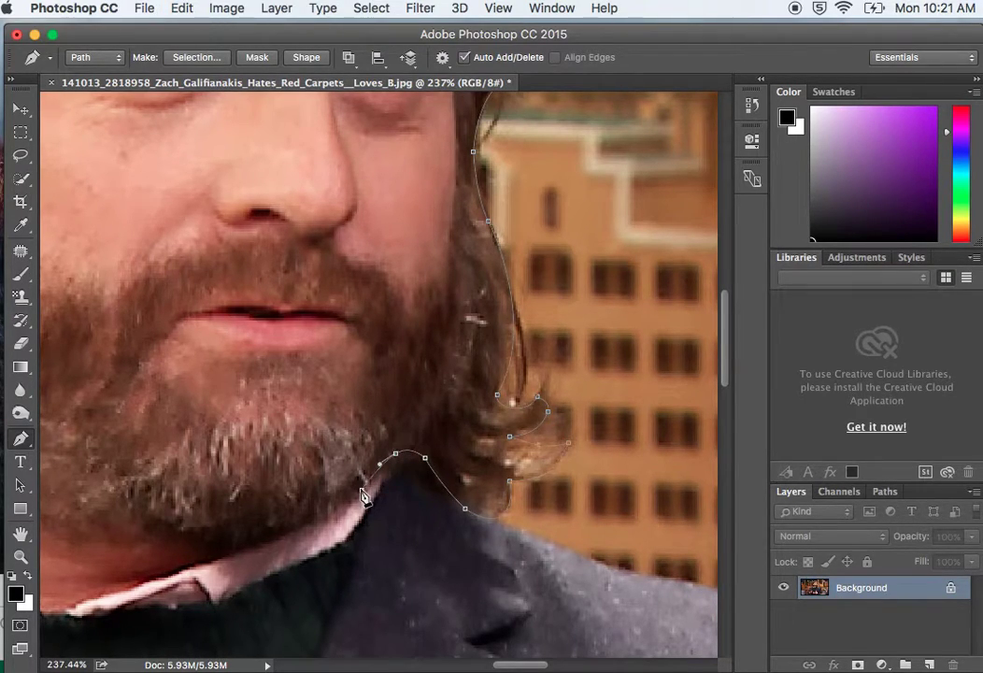
{"action": "left_click", "coordinate": [362, 490]}
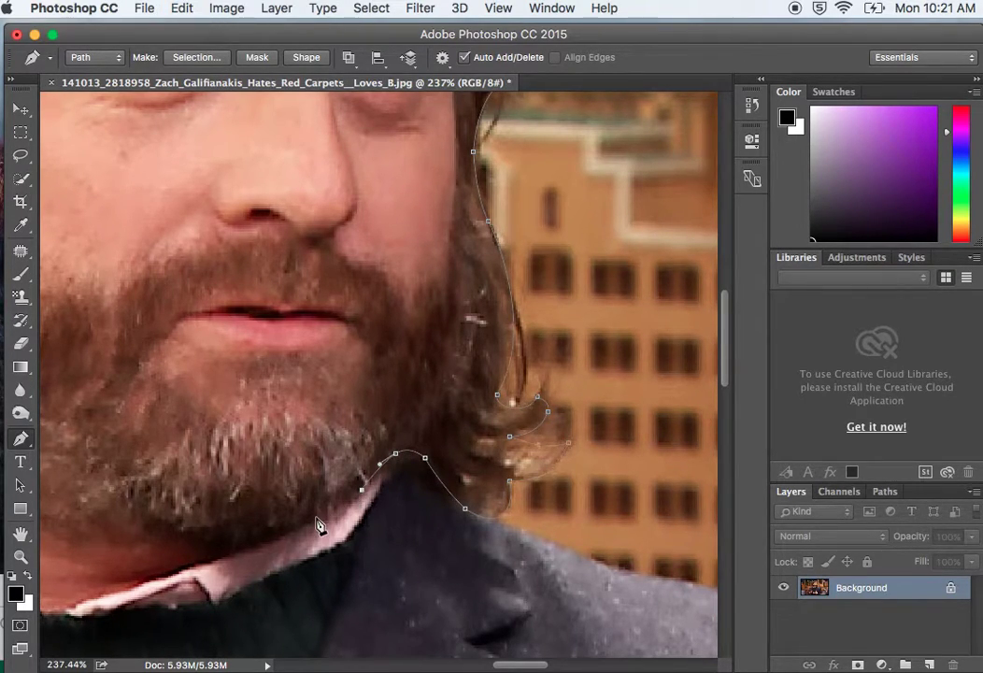
{"action": "left_click", "coordinate": [268, 541]}
- Trace the neckline along the shirt collar and close the path at its starting anchor
{"action": "left_click_drag", "start_coordinate": [271, 547], "coordinate": [500, 449]}
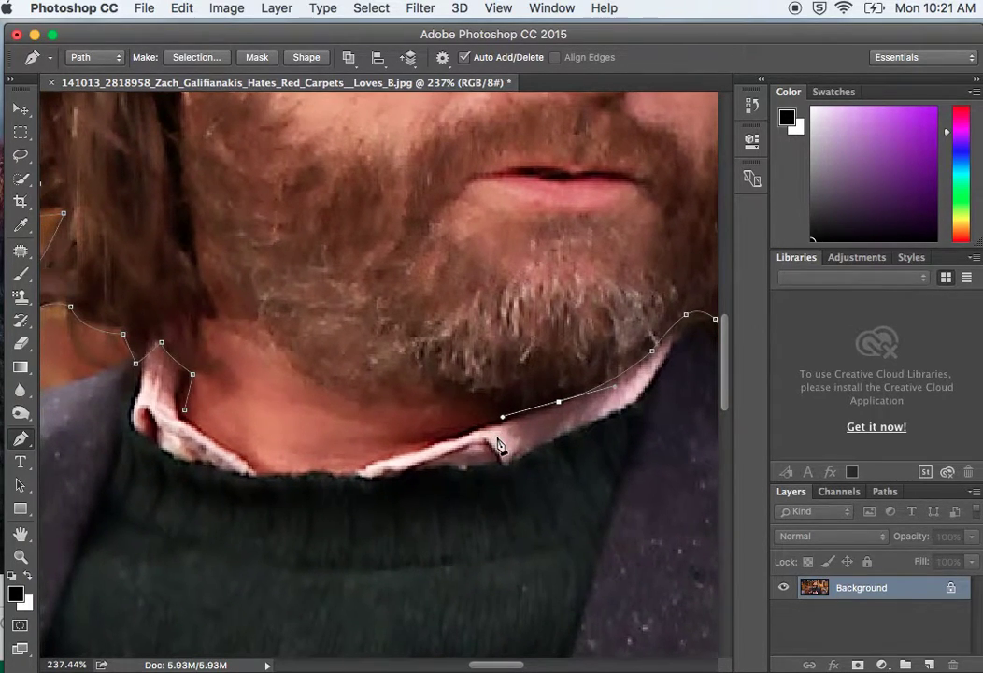
{"action": "left_click", "coordinate": [361, 464]}
{"action": "left_click_drag", "start_coordinate": [358, 476], "coordinate": [213, 446]}
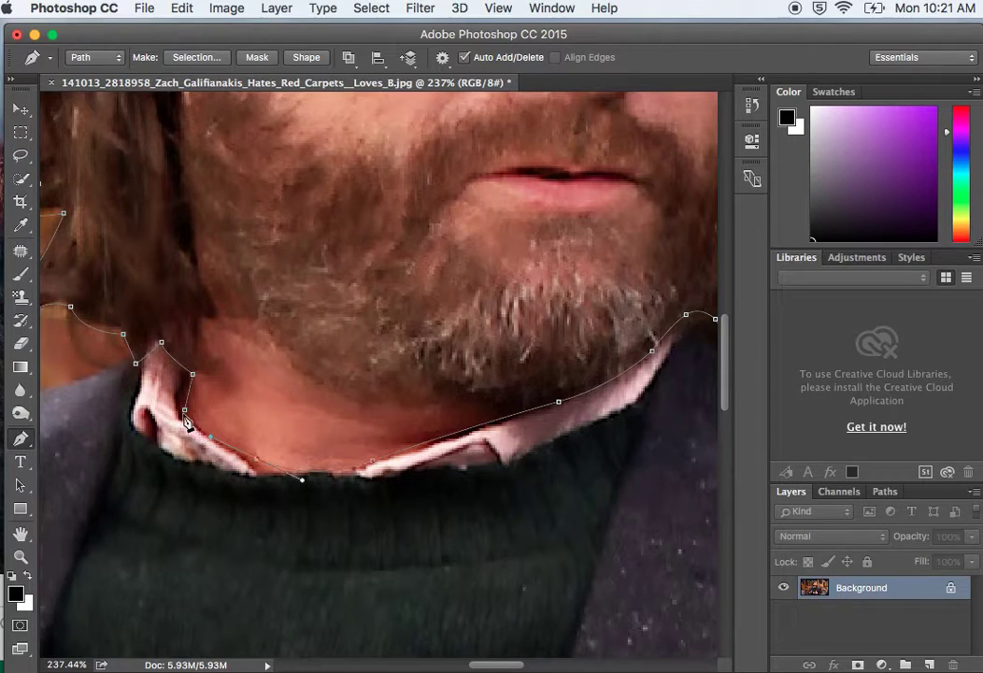
{"action": "left_click", "coordinate": [185, 416]}
- Convert the photo's background into a layer named zack and load the work path as a selection
{"action": "double_click", "coordinate": [911, 594]}
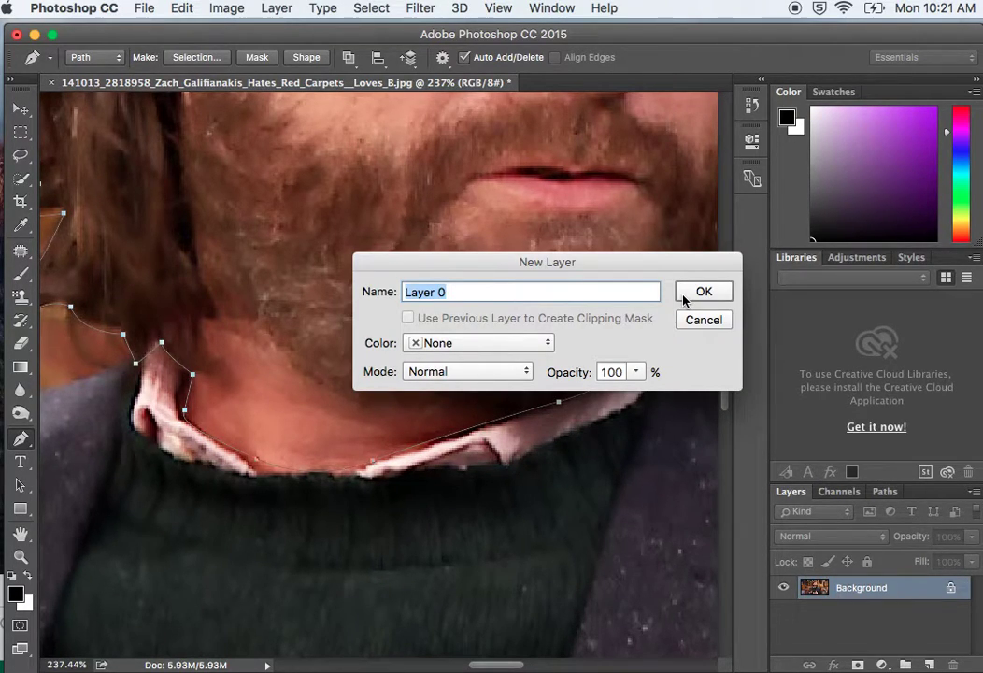
{"action": "type", "text": "zack"}
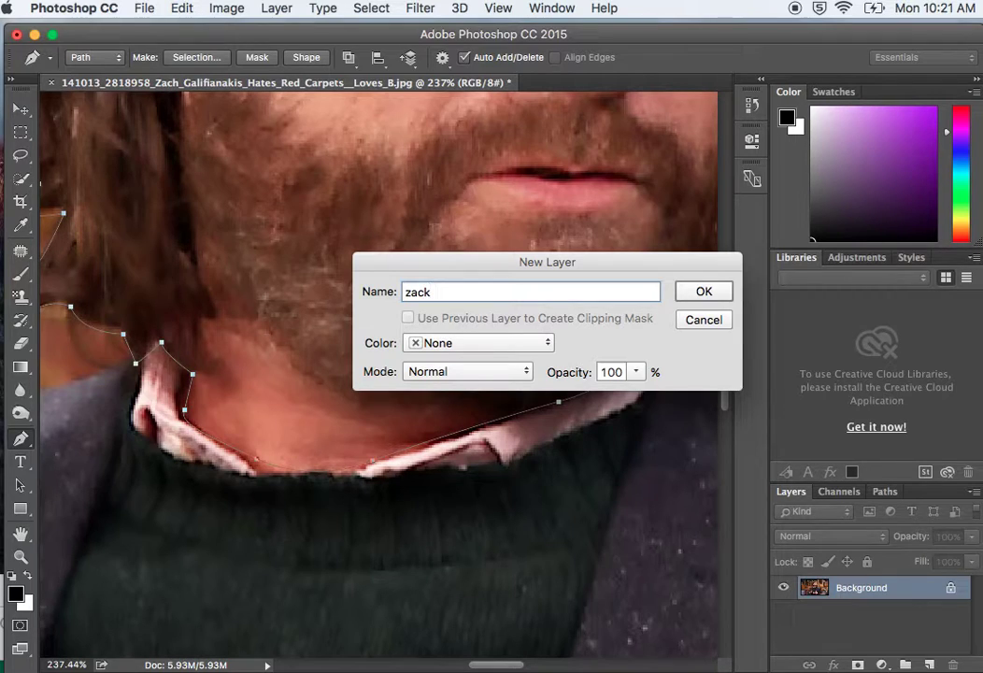
{"action": "key", "text": "Return"}
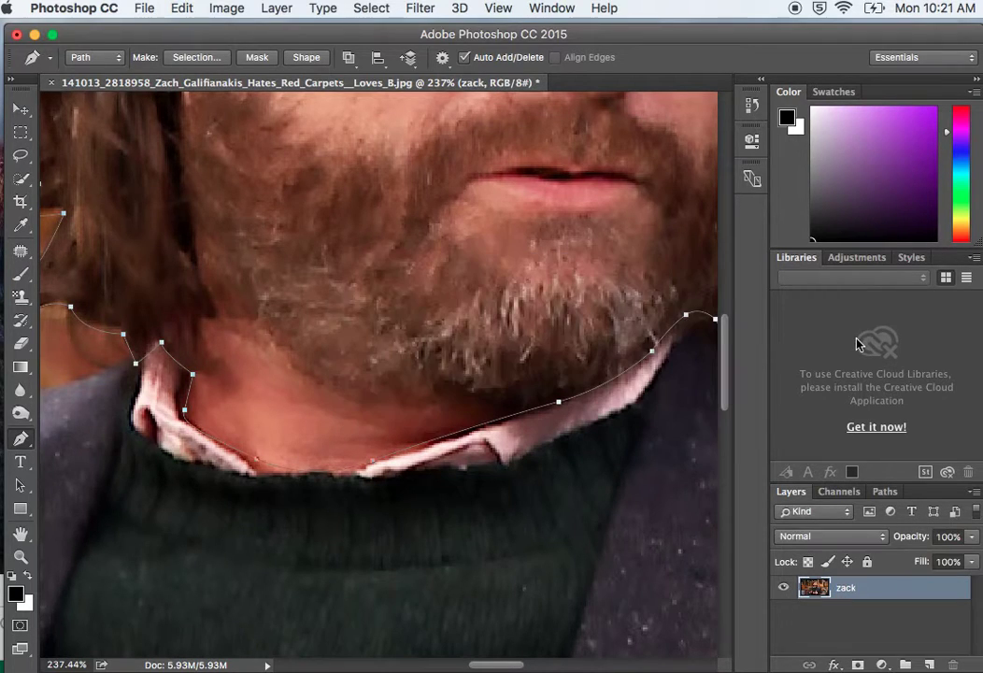
{"action": "left_click", "coordinate": [884, 495]}
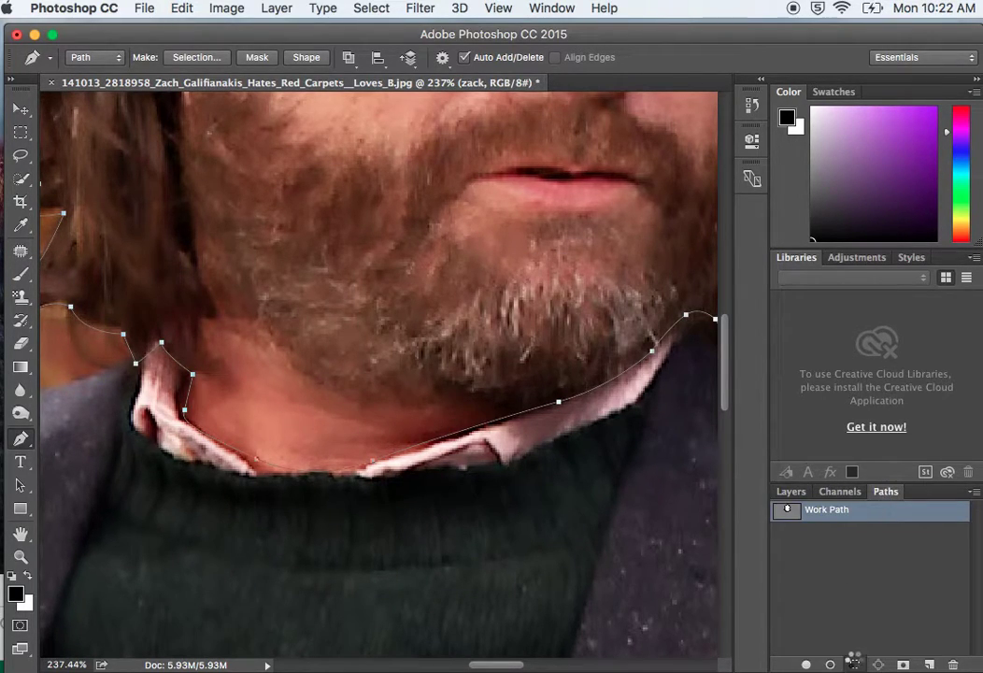
{"action": "left_click", "coordinate": [853, 662]}
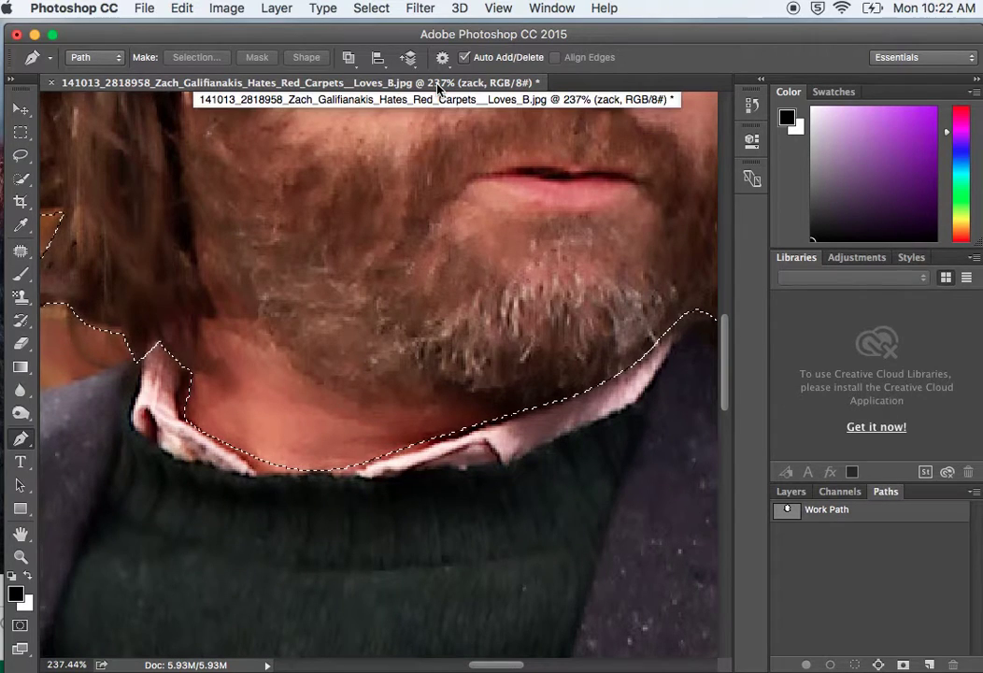
- Switch to the Move tool and undock the photo and the Rubens painting into separate floating windows
{"action": "left_click", "coordinate": [20, 110]}
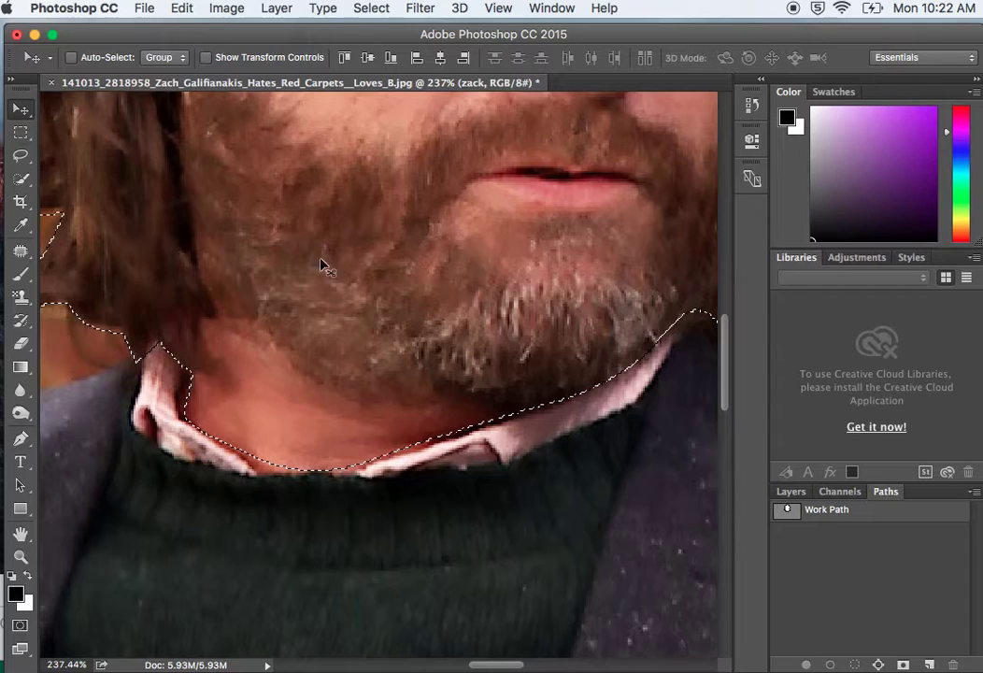
{"action": "scroll", "coordinate": [314, 258], "scroll_direction": "down", "scroll_amount": 5}
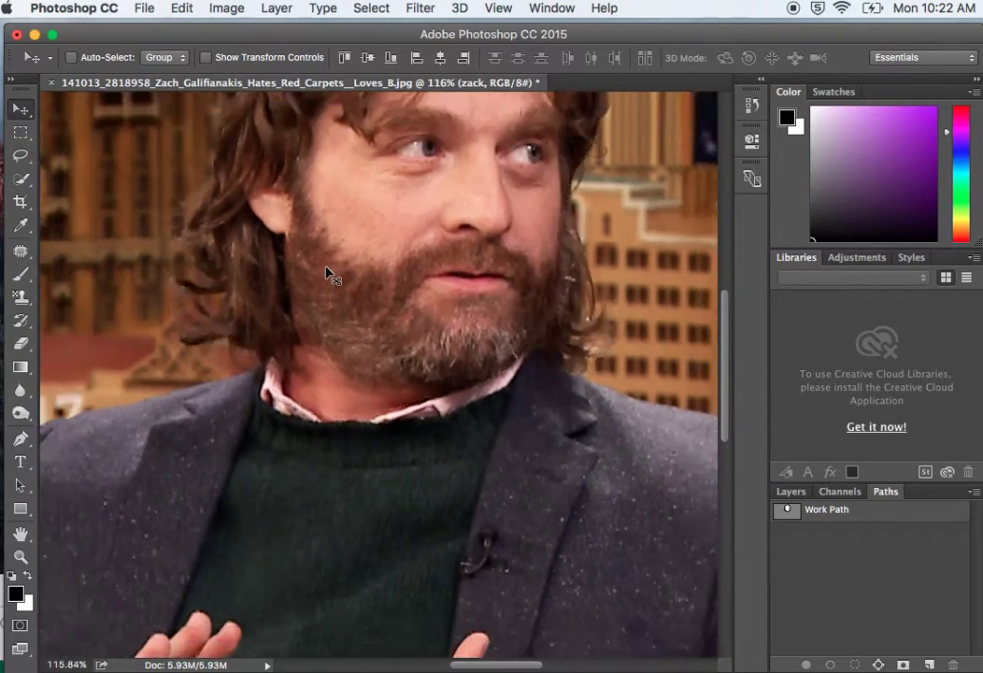
{"action": "scroll", "coordinate": [329, 269], "scroll_direction": "down", "scroll_amount": 2}
{"action": "left_click_drag", "start_coordinate": [384, 201], "coordinate": [366, 348]}
{"action": "left_click_drag", "start_coordinate": [399, 89], "coordinate": [605, 183]}
{"action": "mouse_move", "coordinate": [934, 310]}
{"action": "left_mouse_down"}
{"action": "mouse_move", "coordinate": [664, 109]}
{"action": "mouse_move", "coordinate": [228, 138]}
{"action": "mouse_move", "coordinate": [257, 119]}
{"action": "left_mouse_up"}
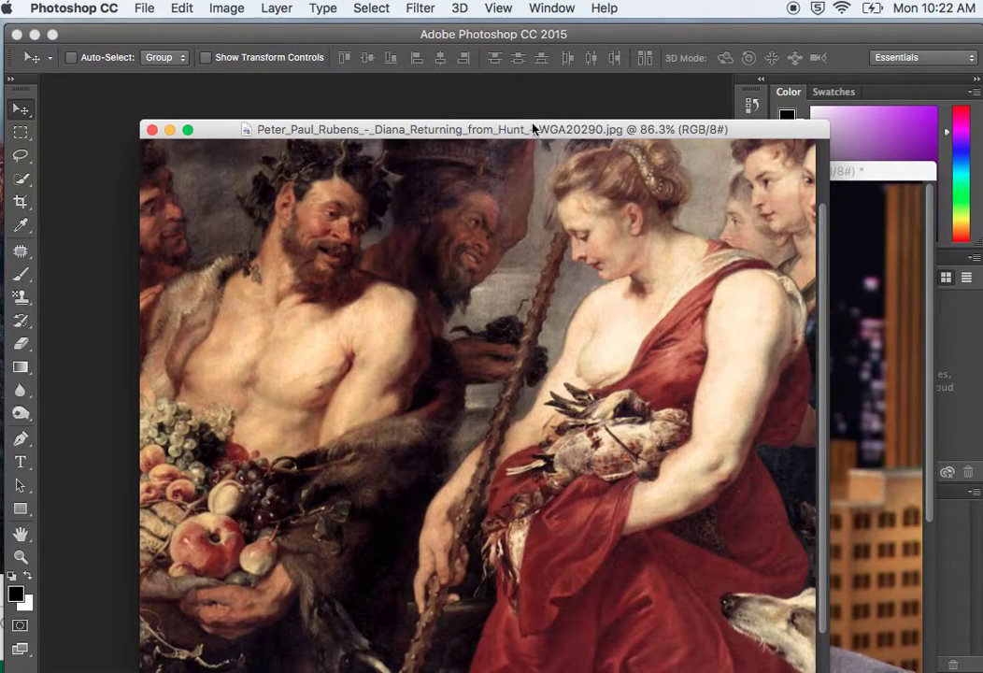
- Arrange the two floating windows side by side so the selected head and the painting's bearded man are both visible
{"action": "left_click_drag", "start_coordinate": [534, 128], "coordinate": [414, 108]}
{"action": "left_click", "coordinate": [752, 172]}
{"action": "left_click_drag", "start_coordinate": [752, 172], "coordinate": [943, 113]}
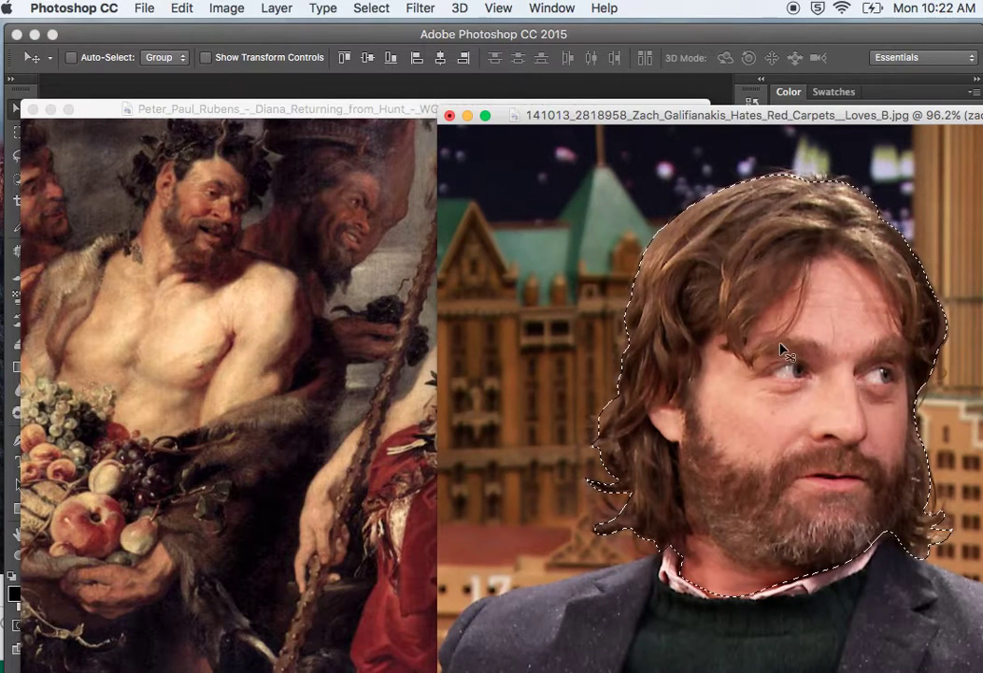
{"action": "left_click_drag", "start_coordinate": [61, 105], "coordinate": [150, 106]}
{"action": "left_click_drag", "start_coordinate": [822, 116], "coordinate": [785, 113]}
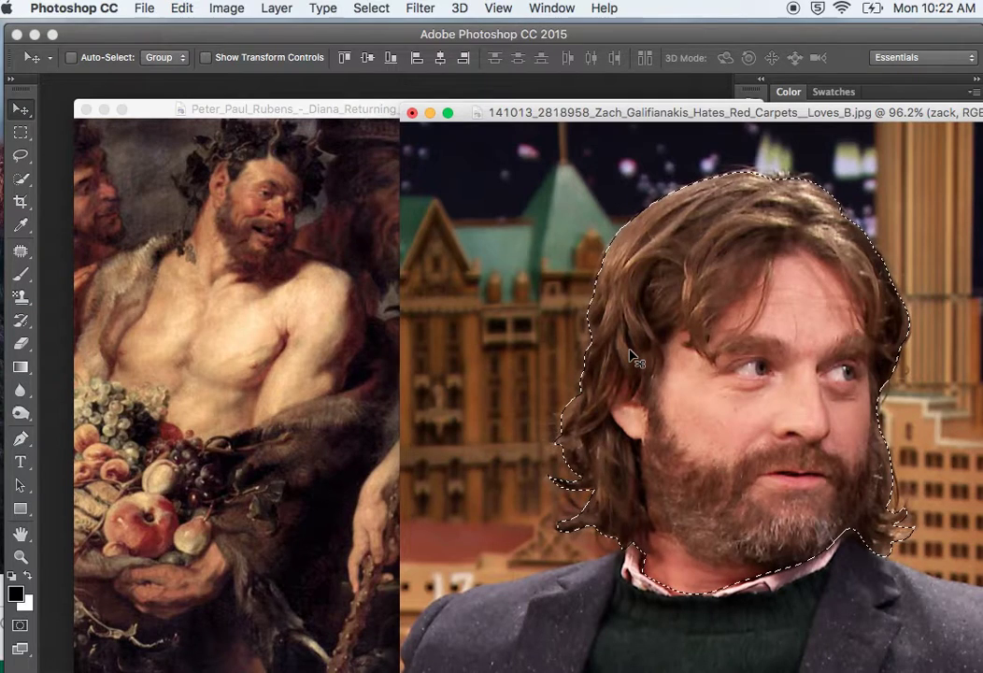
- Move the selected head into the Rubens painting as a new layer and minimize the photo window
{"action": "left_click_drag", "start_coordinate": [323, 328], "coordinate": [285, 344]}
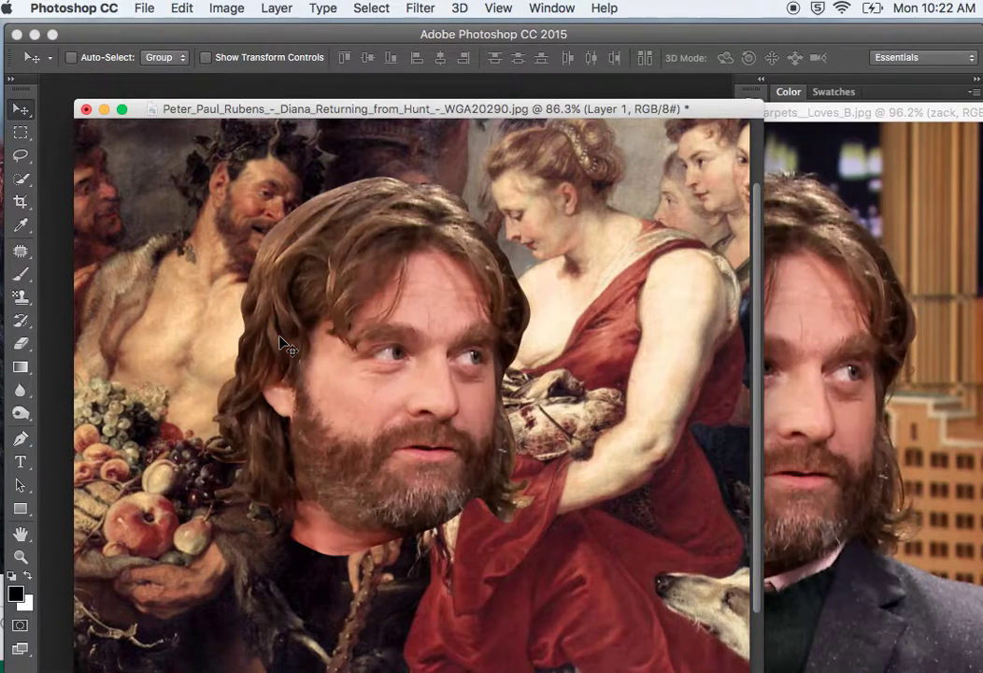
{"action": "left_click", "coordinate": [884, 197]}
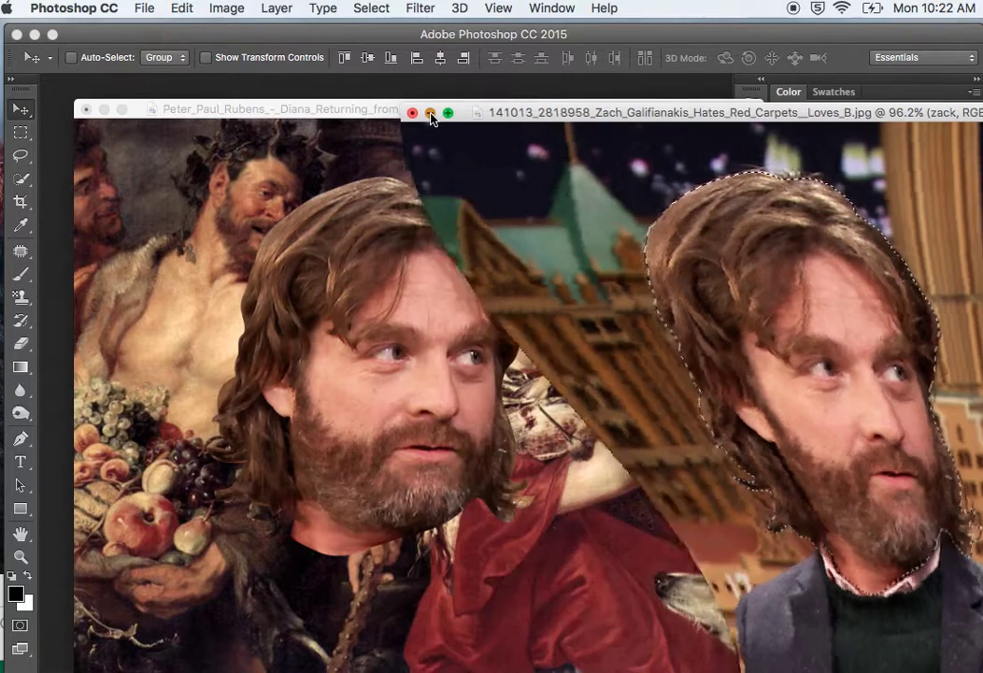
{"action": "left_click", "coordinate": [430, 113]}
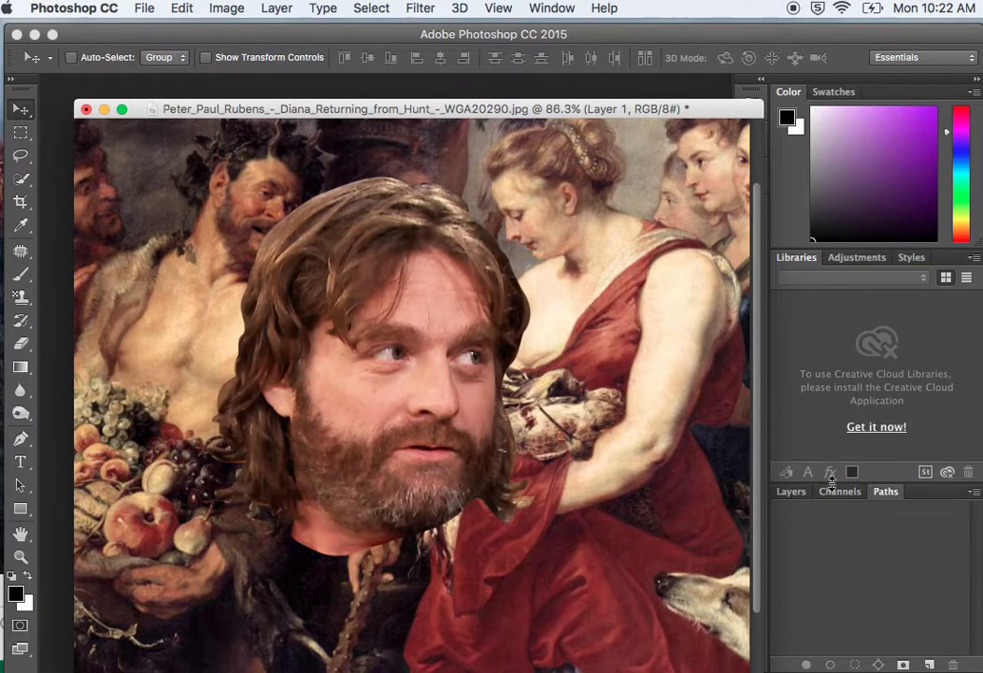
- Convert the painting's background into a regular layer named Rubens
{"action": "left_click", "coordinate": [791, 493]}
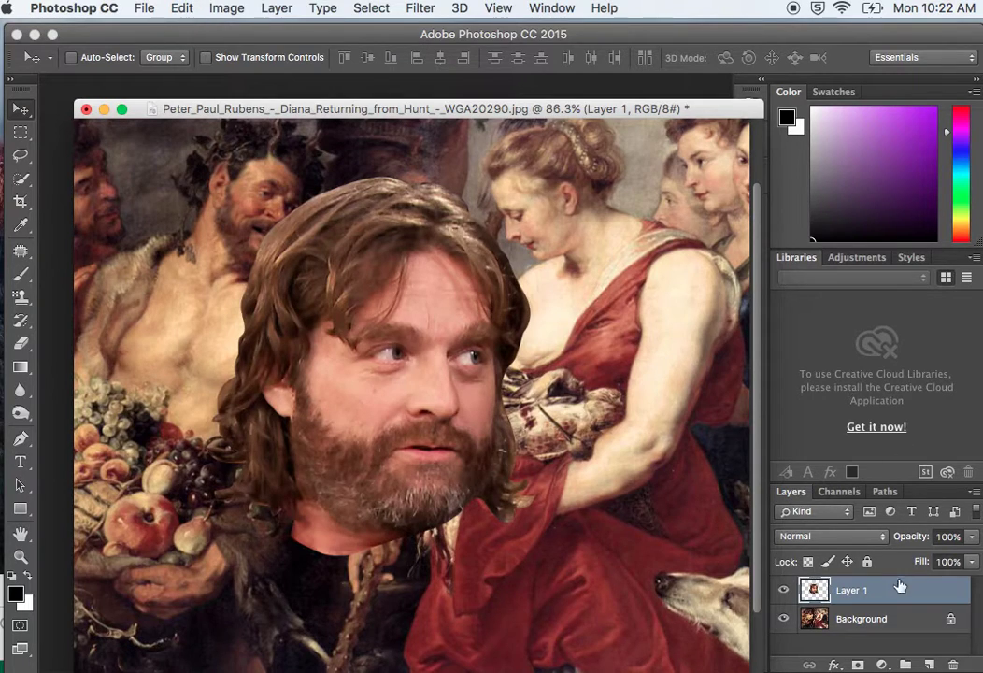
{"action": "double_click", "coordinate": [915, 622]}
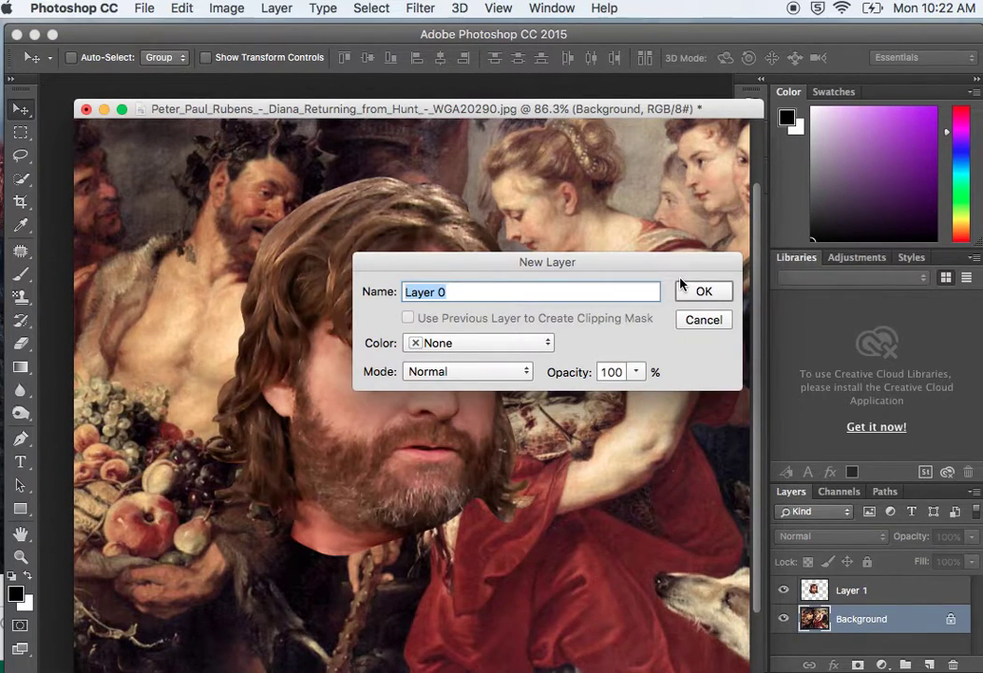
{"action": "type", "text": "Rubens"}
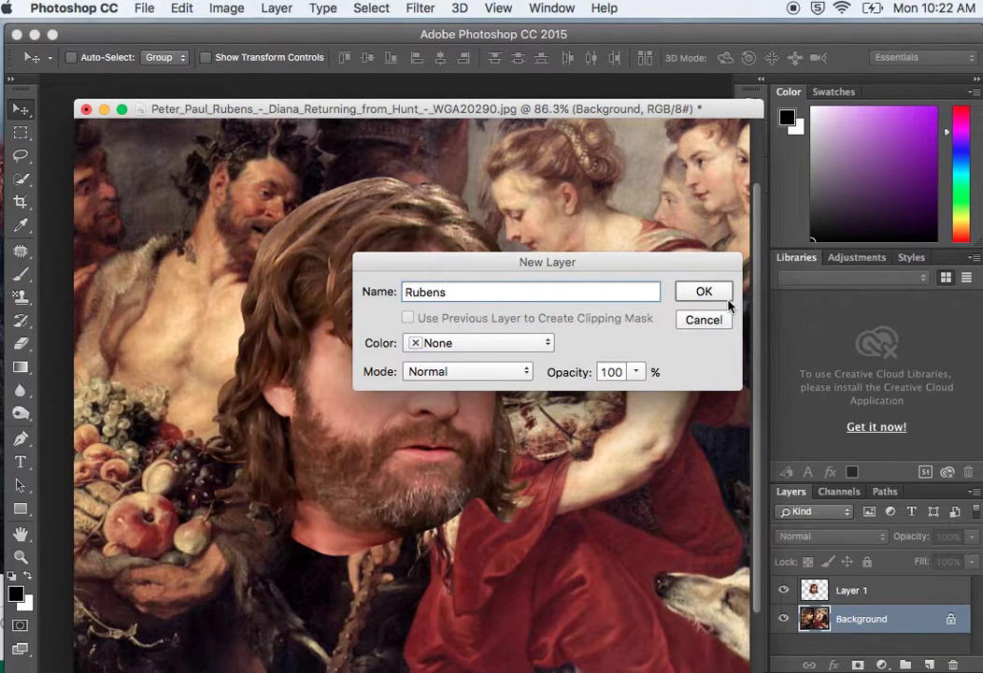
{"action": "left_click", "coordinate": [727, 299]}
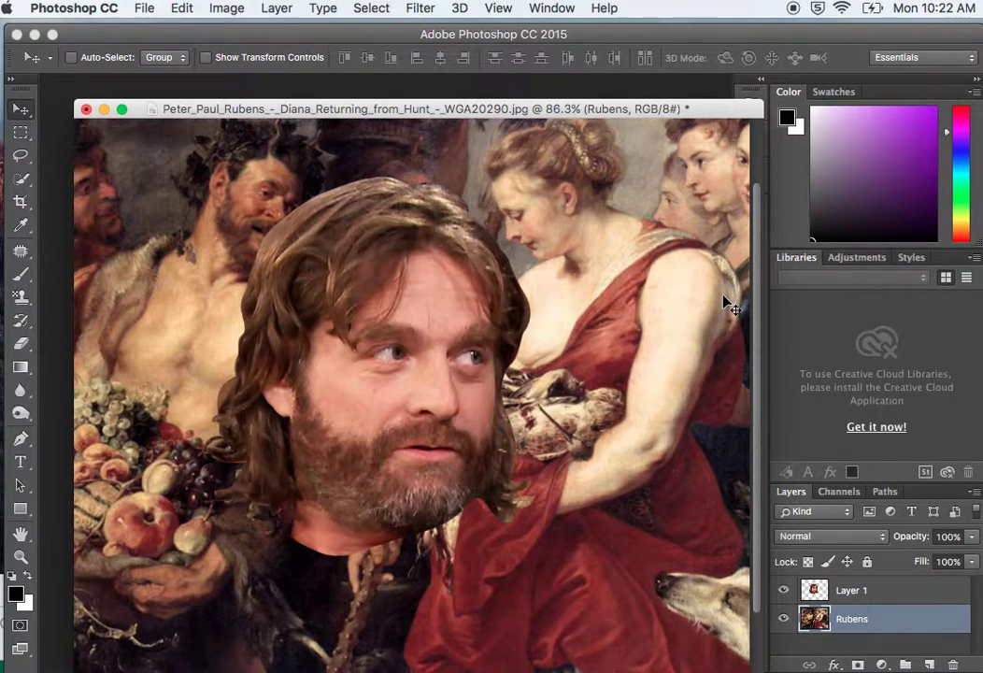
- Toggle the head layer's visibility off and on, select that layer and move the head up and left over the shirtless man
{"action": "left_click", "coordinate": [785, 591]}
{"action": "left_click", "coordinate": [784, 591]}
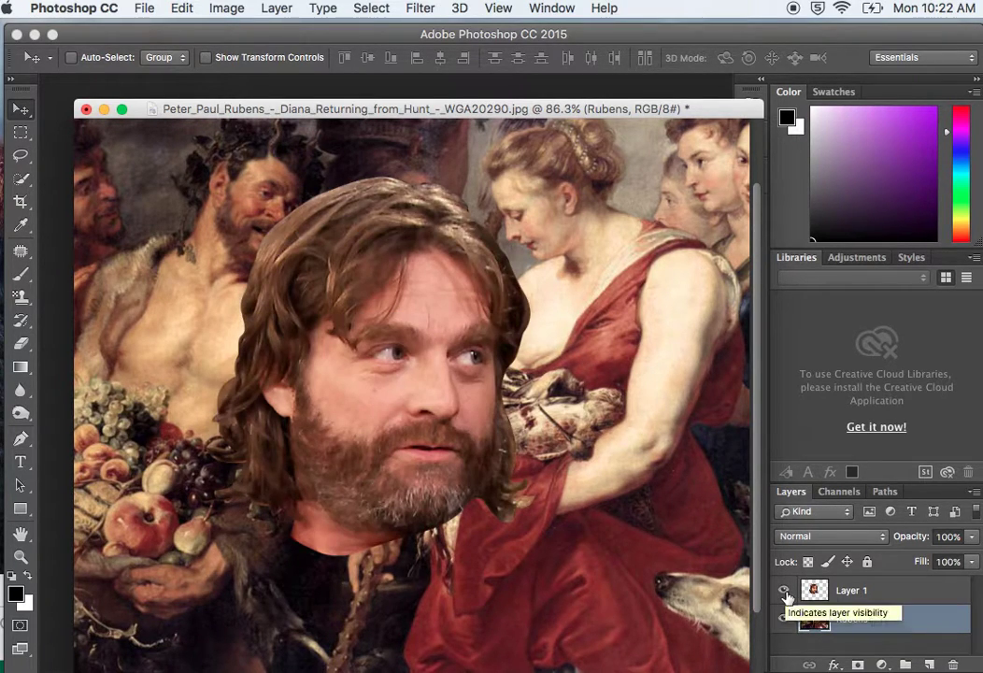
{"action": "mouse_move", "coordinate": [403, 416]}
{"action": "left_mouse_down"}
{"action": "mouse_move", "coordinate": [406, 366]}
{"action": "mouse_move", "coordinate": [439, 351]}
{"action": "mouse_move", "coordinate": [402, 377]}
{"action": "mouse_move", "coordinate": [343, 315]}
{"action": "left_mouse_up"}
{"action": "left_click", "coordinate": [873, 592]}
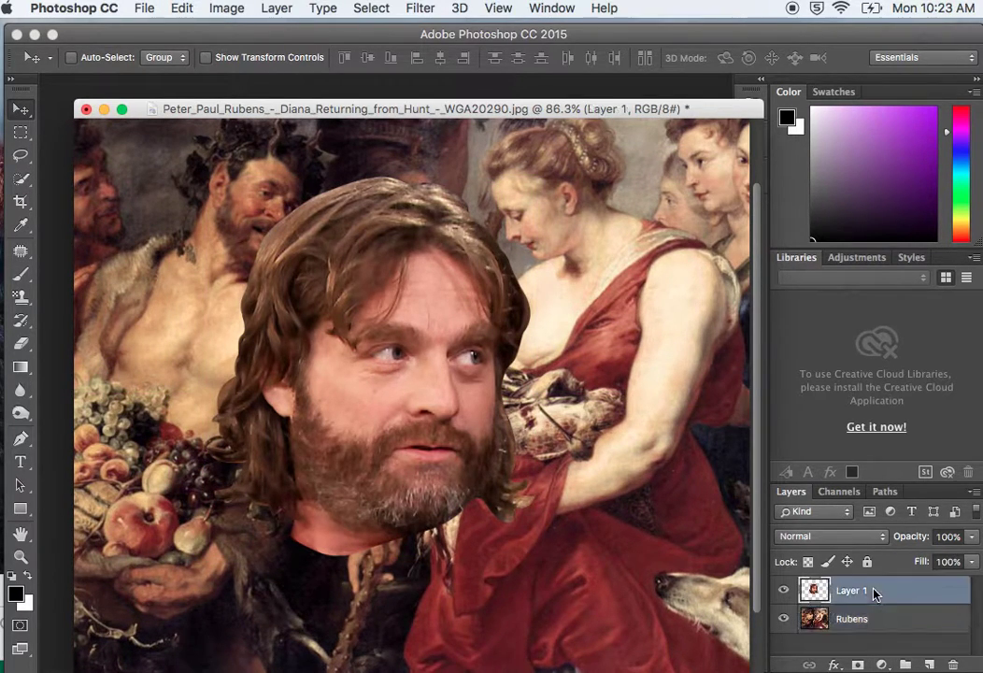
{"action": "left_click_drag", "start_coordinate": [424, 259], "coordinate": [364, 235]}
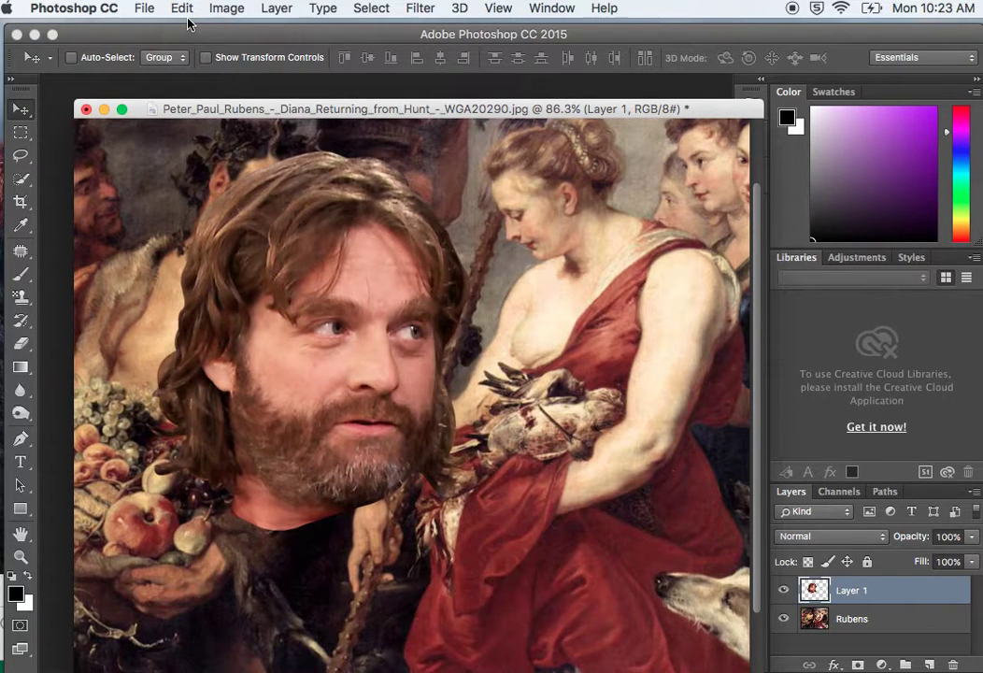
- Free-transform the head layer, scaling it down to about 41% and rotating it about 13.5° clockwise
{"action": "left_click", "coordinate": [188, 22]}
{"action": "left_click", "coordinate": [200, 83]}
{"action": "left_click", "coordinate": [180, 7]}
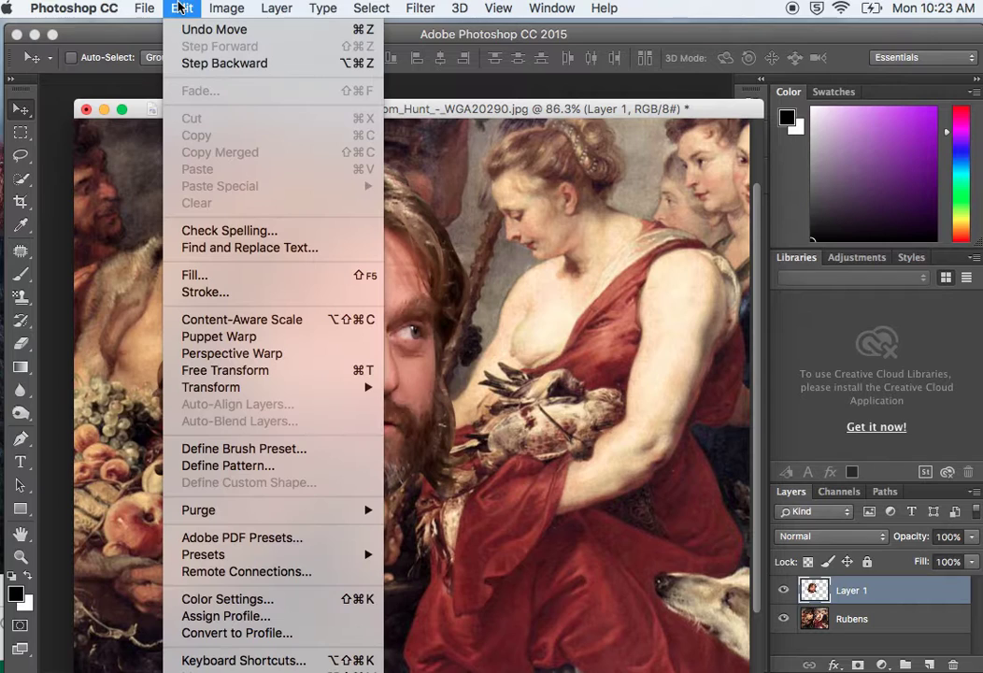
{"action": "left_click", "coordinate": [220, 371]}
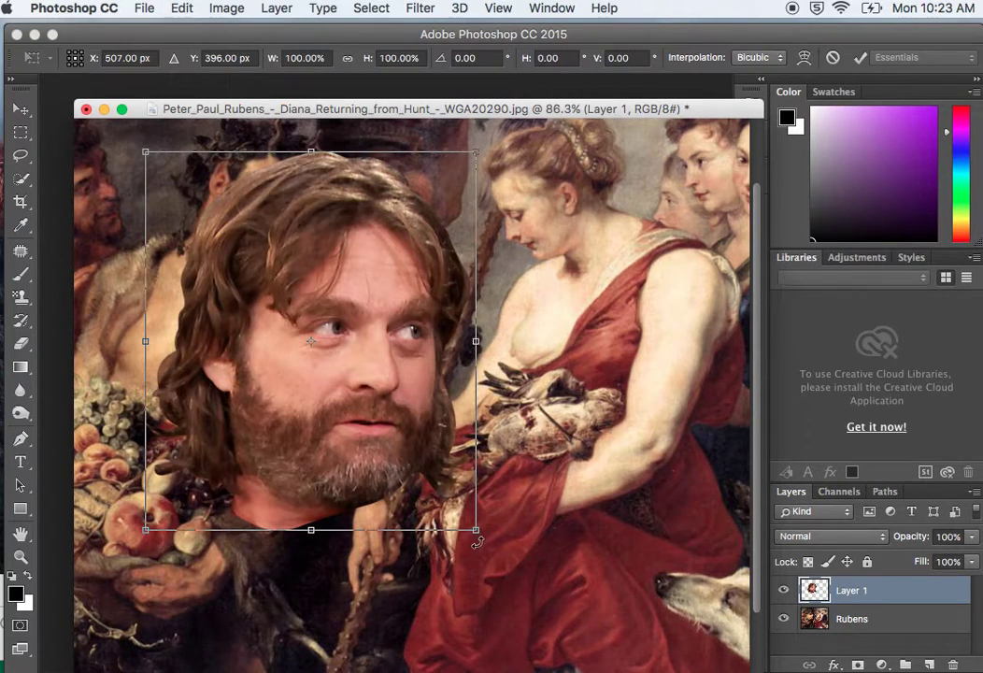
{"action": "left_click_drag", "start_coordinate": [475, 531], "coordinate": [272, 349]}
{"action": "left_click_drag", "start_coordinate": [251, 258], "coordinate": [415, 232]}
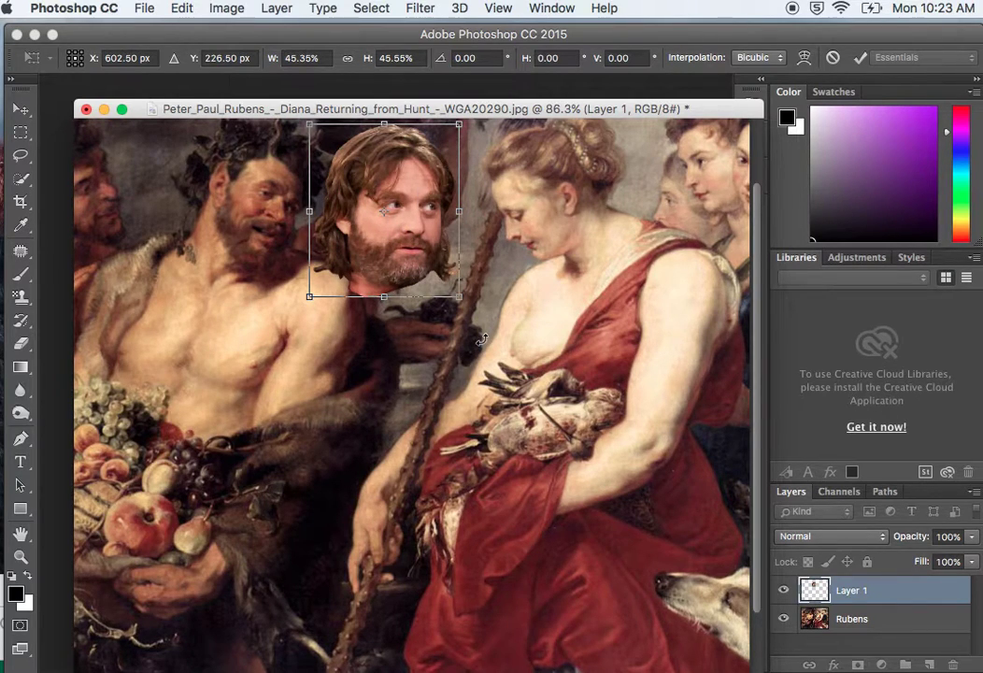
{"action": "left_click_drag", "start_coordinate": [462, 297], "coordinate": [438, 308]}
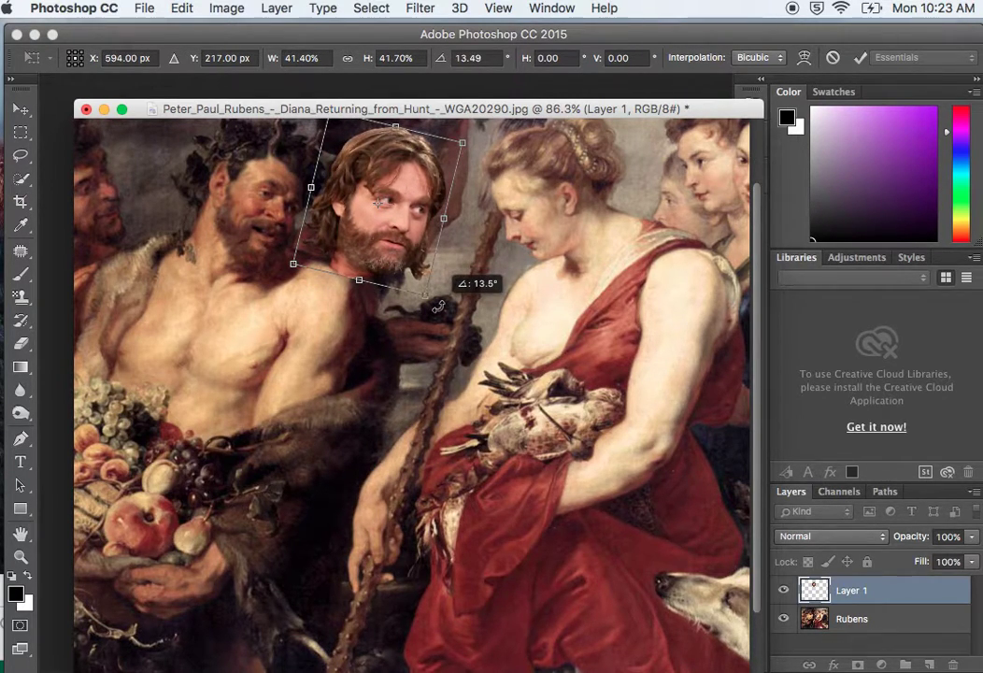
- Place the head over the shirtless man's neck, enlarge it to about 44% and apply the transform
{"action": "left_click_drag", "start_coordinate": [409, 228], "coordinate": [268, 213]}
{"action": "mouse_move", "coordinate": [285, 278]}
{"action": "left_mouse_down"}
{"action": "mouse_move", "coordinate": [292, 292]}
{"action": "mouse_move", "coordinate": [280, 238]}
{"action": "mouse_move", "coordinate": [304, 222]}
{"action": "mouse_move", "coordinate": [275, 249]}
{"action": "mouse_move", "coordinate": [275, 268]}
{"action": "left_mouse_up"}
{"action": "left_click_drag", "start_coordinate": [274, 265], "coordinate": [270, 260]}
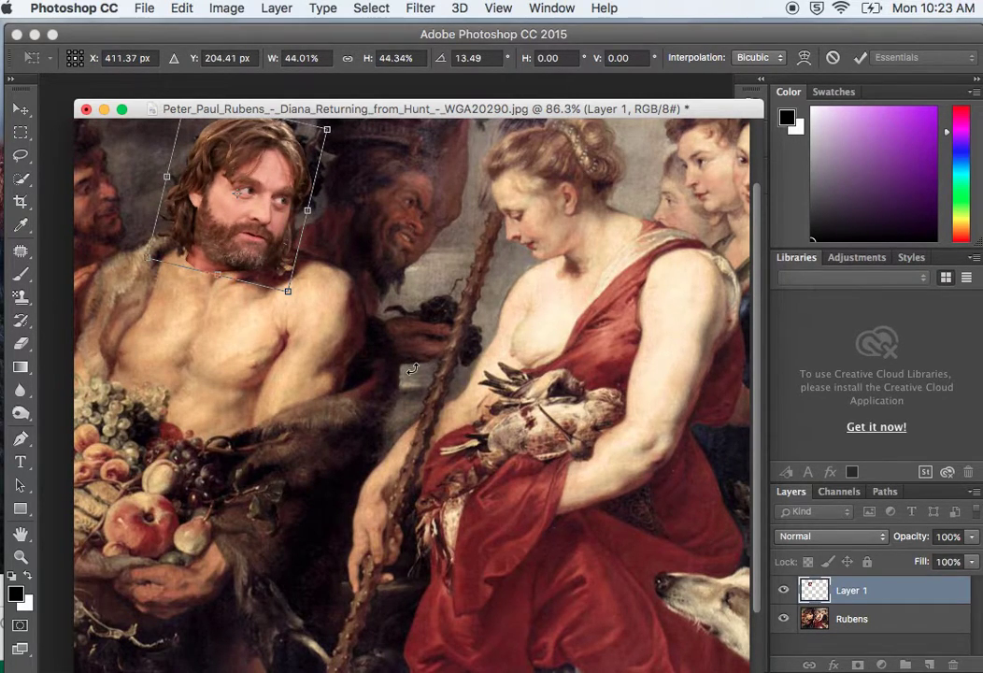
{"action": "key", "text": "Return"}
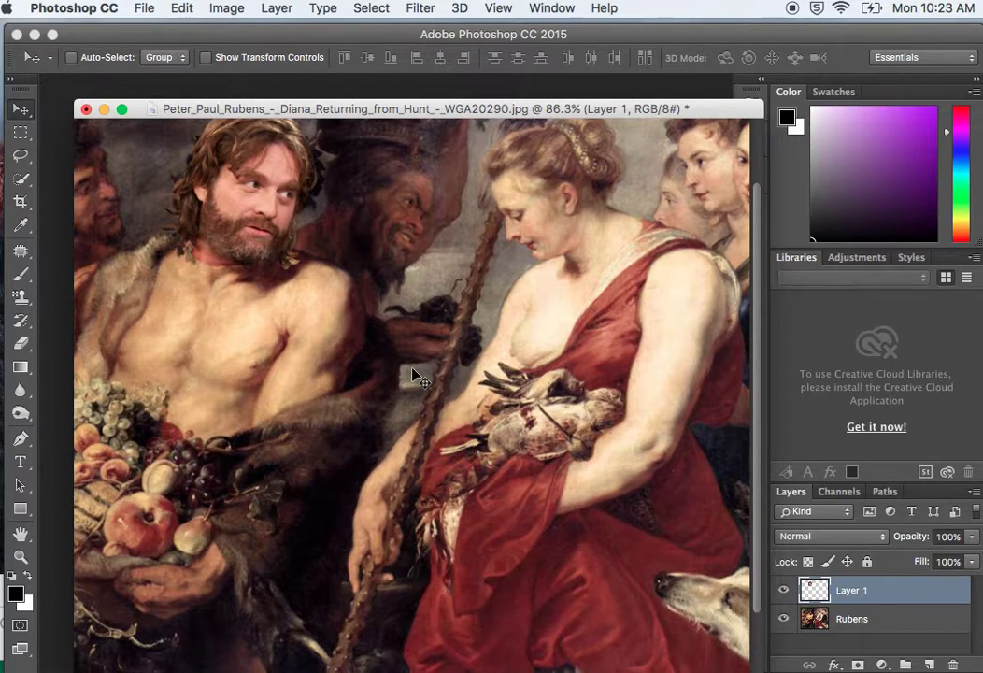
- Set up the Eraser with 35% opacity, 39% flow, 18% hardness and a 12 px brush for the head's neck edge
{"action": "scroll", "coordinate": [207, 230], "scroll_direction": "up", "scroll_amount": 4}
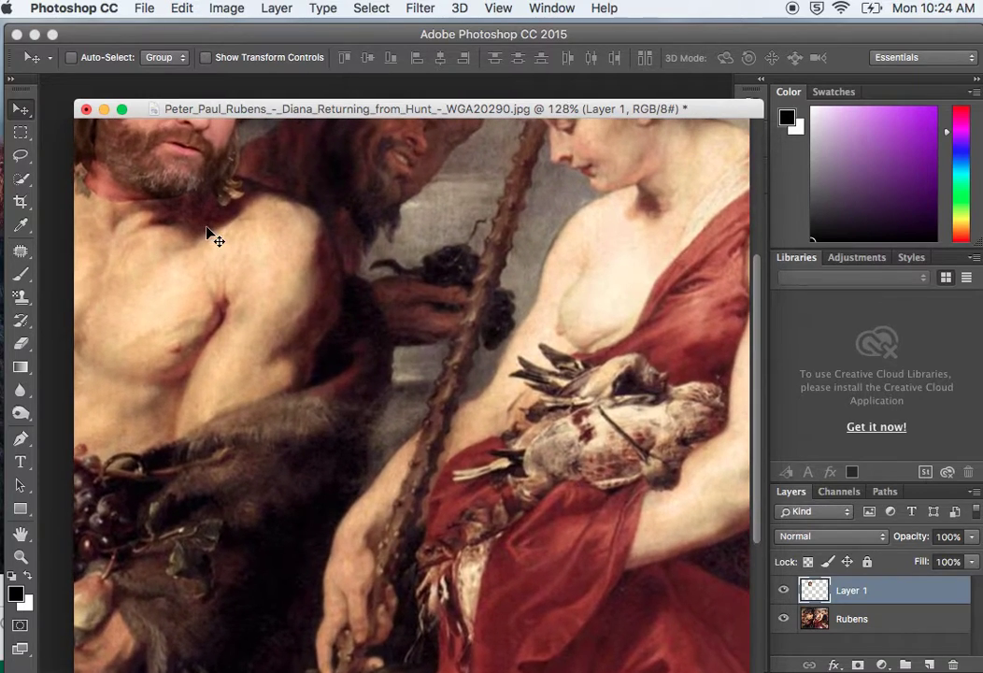
{"action": "left_click_drag", "start_coordinate": [208, 233], "coordinate": [482, 421]}
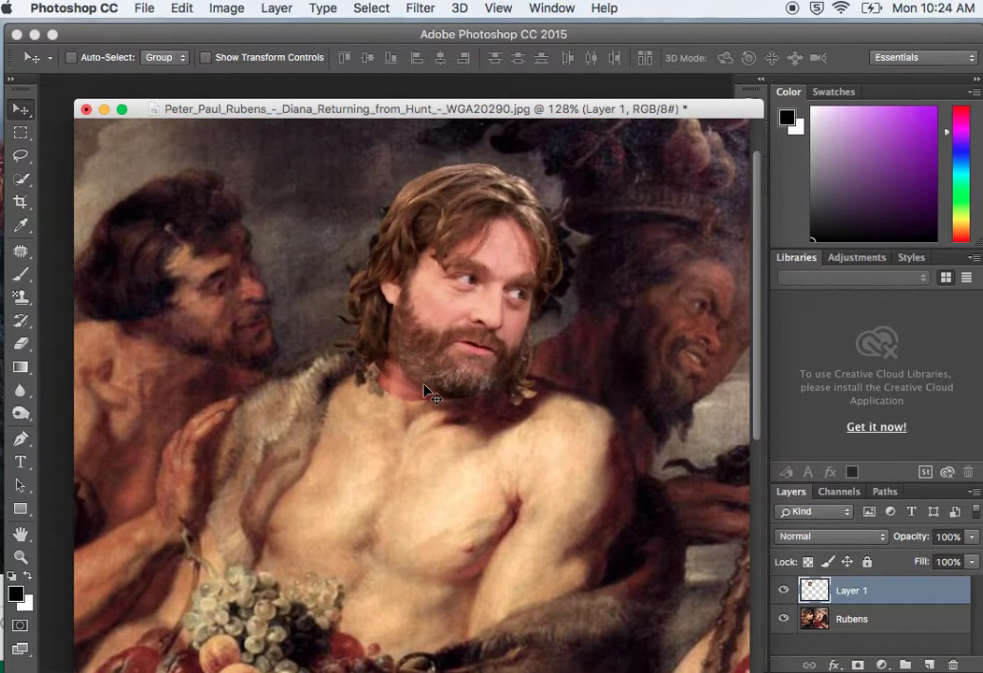
{"action": "scroll", "coordinate": [425, 390], "scroll_direction": "up", "scroll_amount": 4}
{"action": "scroll", "coordinate": [425, 390], "scroll_direction": "up", "scroll_amount": 2}
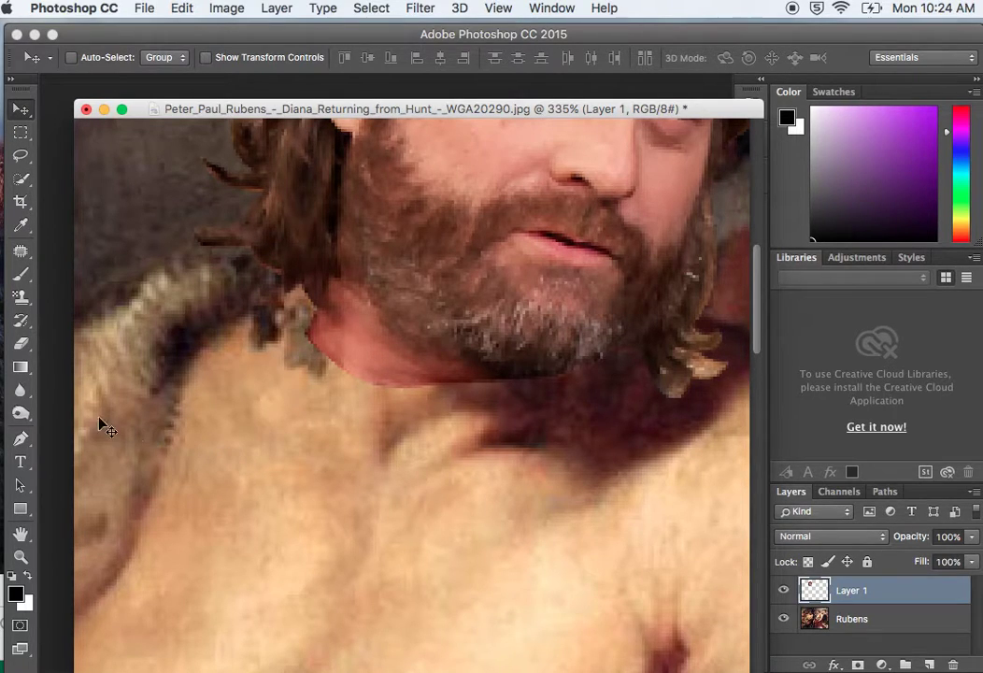
{"action": "left_click", "coordinate": [25, 345]}
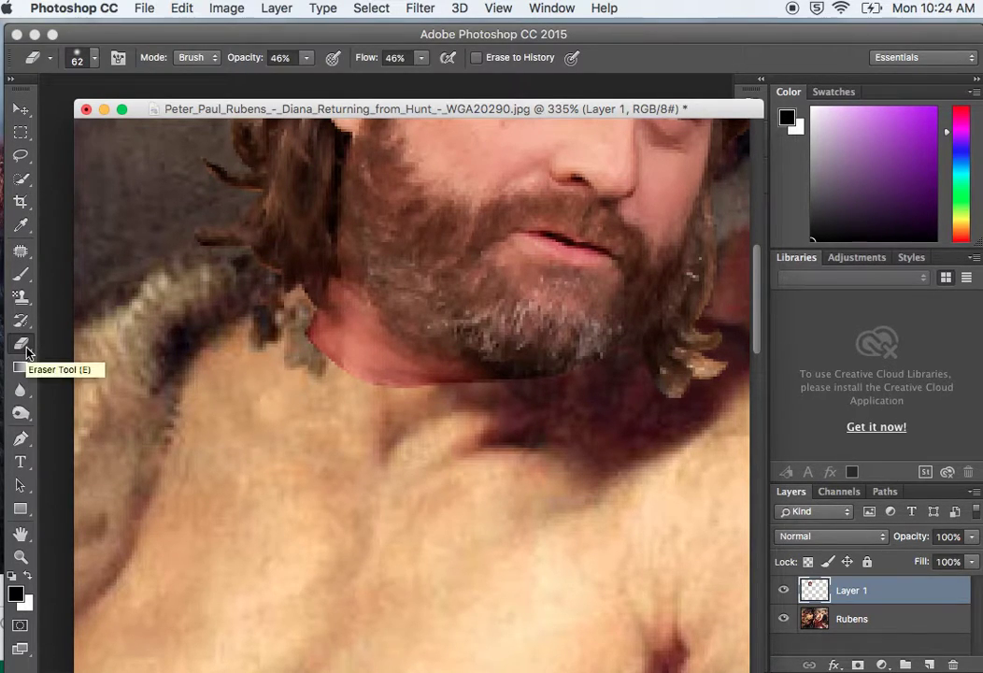
{"action": "left_click", "coordinate": [308, 60]}
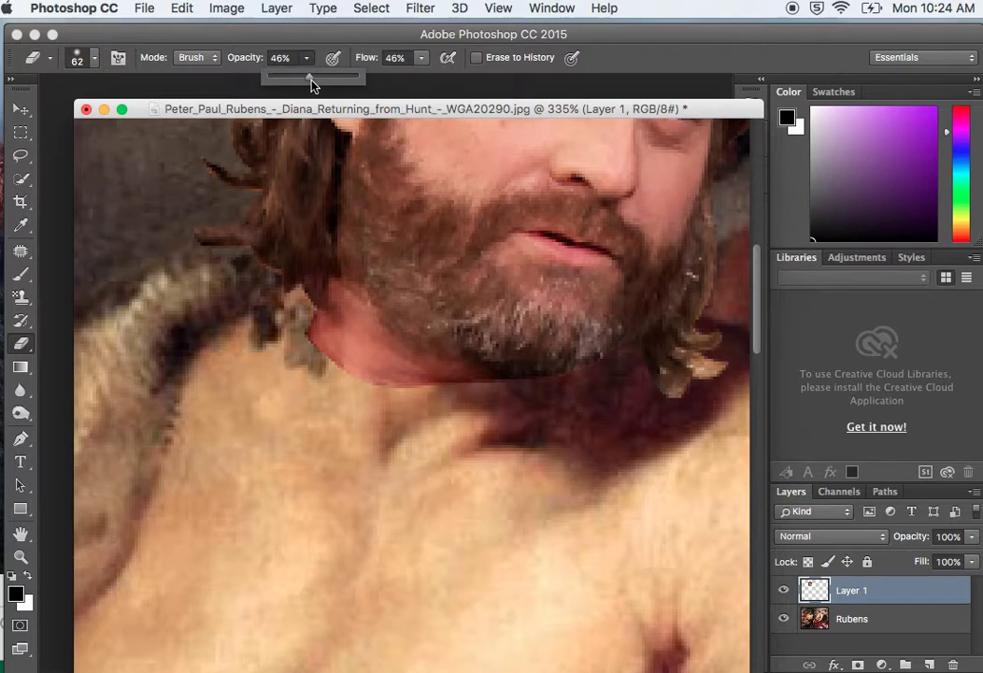
{"action": "left_click_drag", "start_coordinate": [299, 81], "coordinate": [298, 81]}
{"action": "left_click", "coordinate": [422, 59]}
{"action": "left_click_drag", "start_coordinate": [419, 82], "coordinate": [417, 81]}
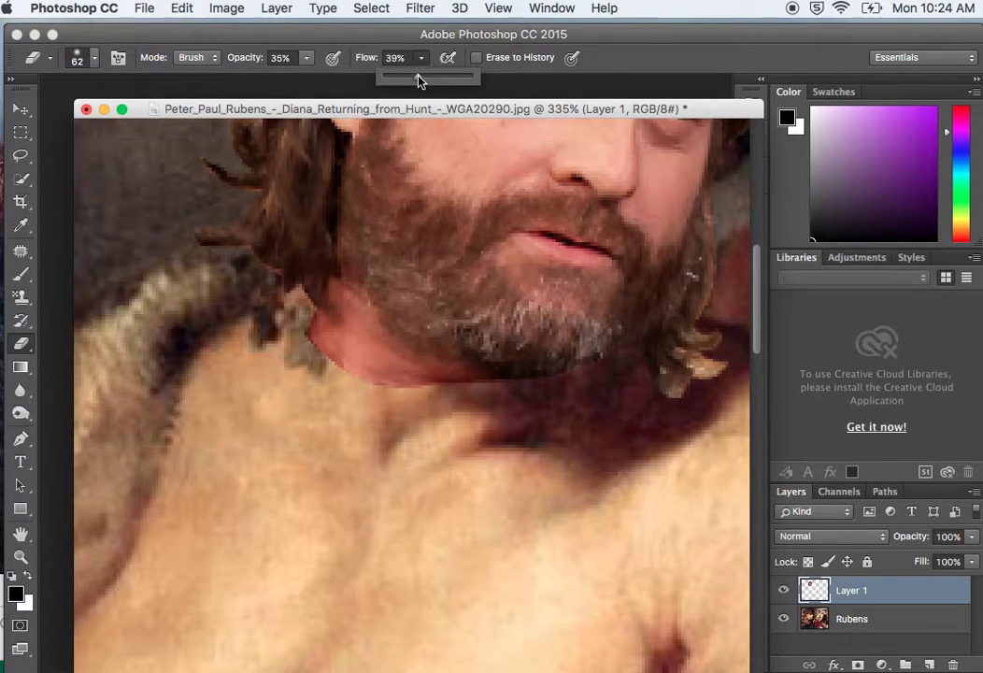
{"action": "left_click", "coordinate": [95, 62]}
{"action": "left_click", "coordinate": [123, 158]}
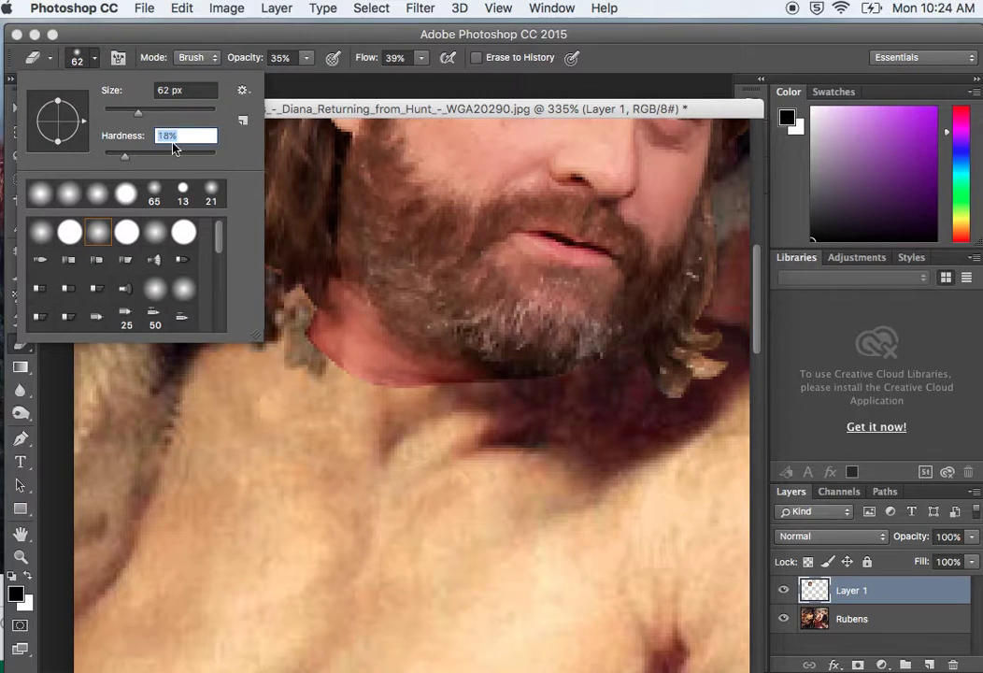
{"action": "left_click_drag", "start_coordinate": [140, 114], "coordinate": [110, 114]}
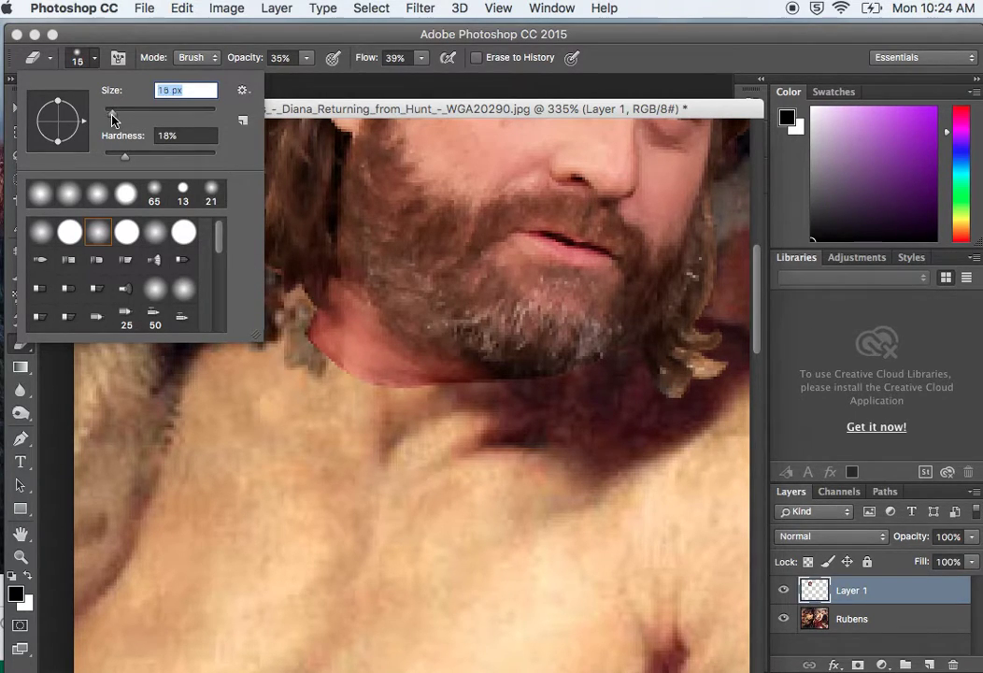
- Softly erase the head's lower neck edge and reddish skin so it blends into the painted chest
{"action": "left_click", "coordinate": [299, 337]}
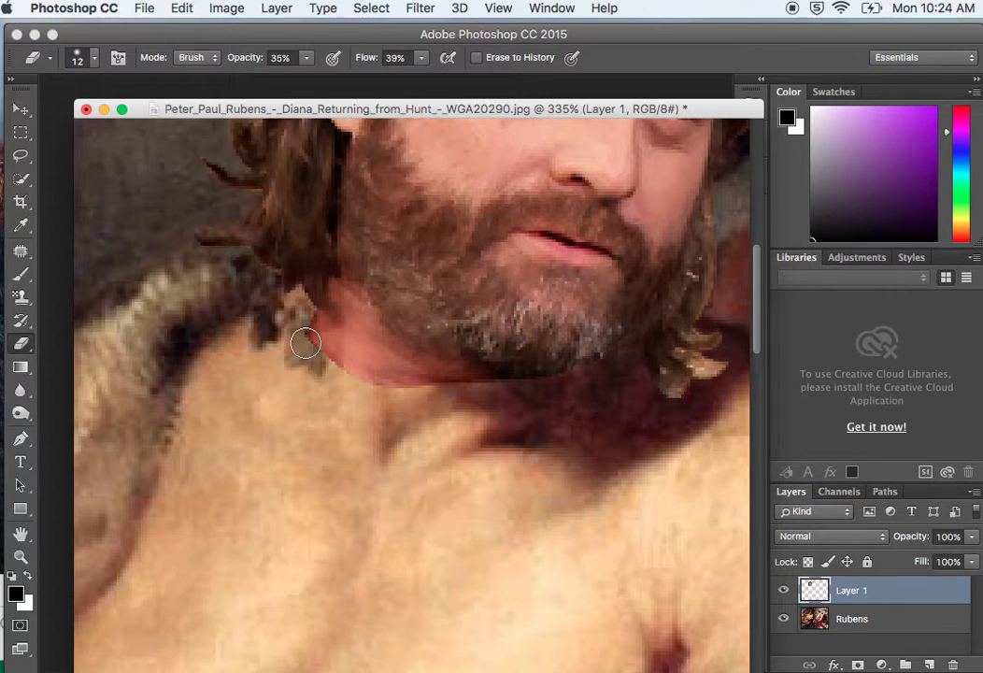
{"action": "mouse_move", "coordinate": [309, 332]}
{"action": "left_mouse_down"}
{"action": "mouse_move", "coordinate": [332, 373]}
{"action": "mouse_move", "coordinate": [396, 398]}
{"action": "mouse_move", "coordinate": [344, 377]}
{"action": "left_mouse_up"}
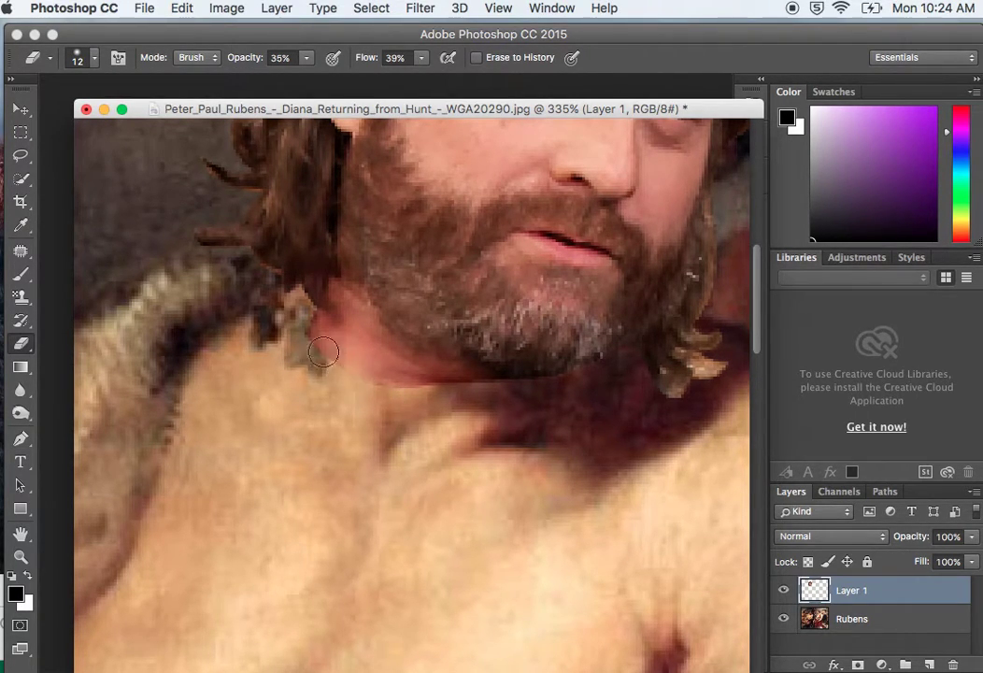
{"action": "mouse_move", "coordinate": [297, 317]}
{"action": "left_mouse_down"}
{"action": "mouse_move", "coordinate": [309, 351]}
{"action": "mouse_move", "coordinate": [339, 360]}
{"action": "left_mouse_up"}
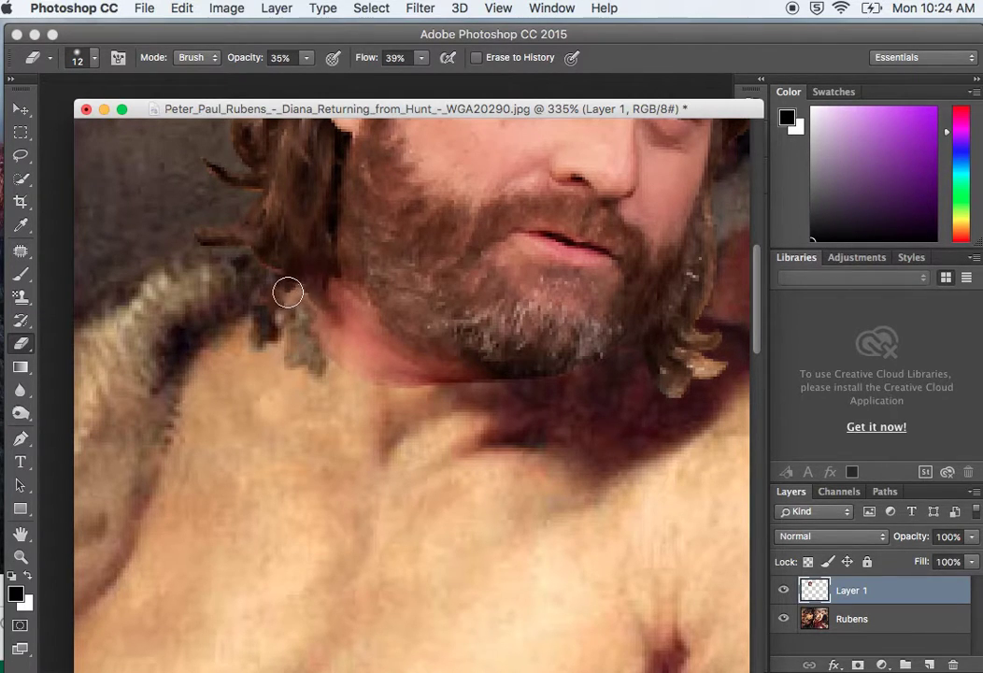
{"action": "left_click_drag", "start_coordinate": [291, 284], "coordinate": [325, 326]}
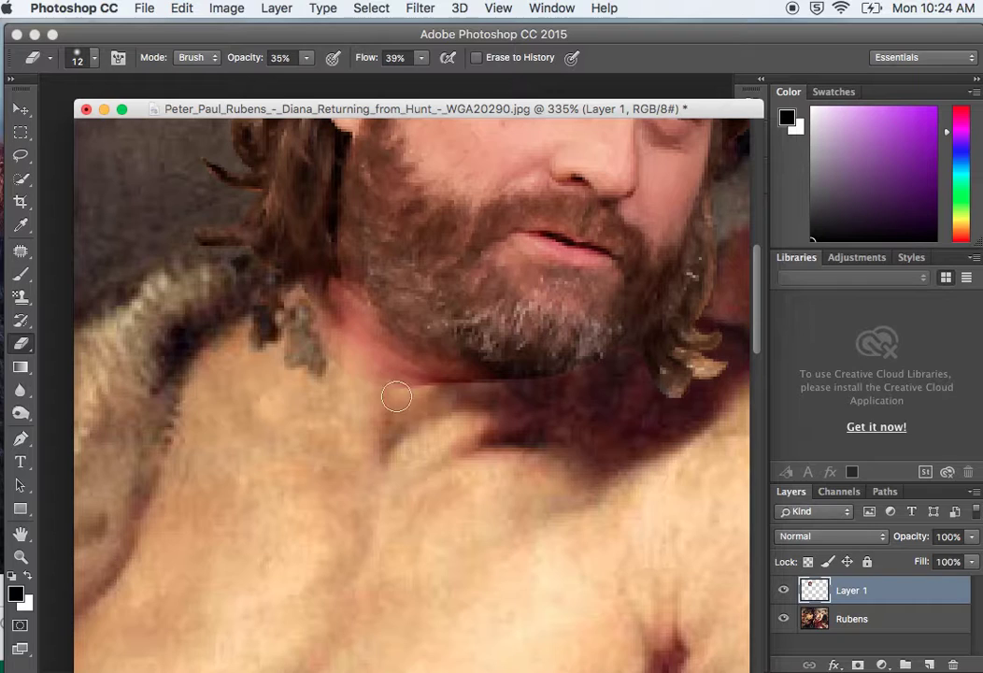
{"action": "left_click", "coordinate": [352, 294]}
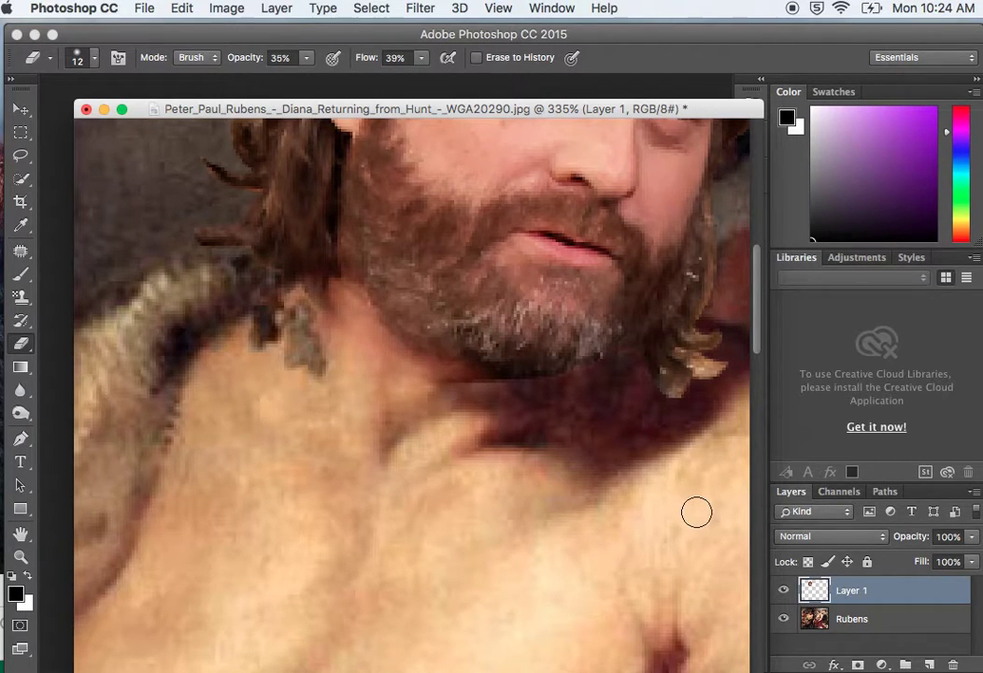
- Choose the Clone Stamp tool and set its brush size to 9 px
{"action": "left_click_drag", "start_coordinate": [759, 346], "coordinate": [752, 290]}
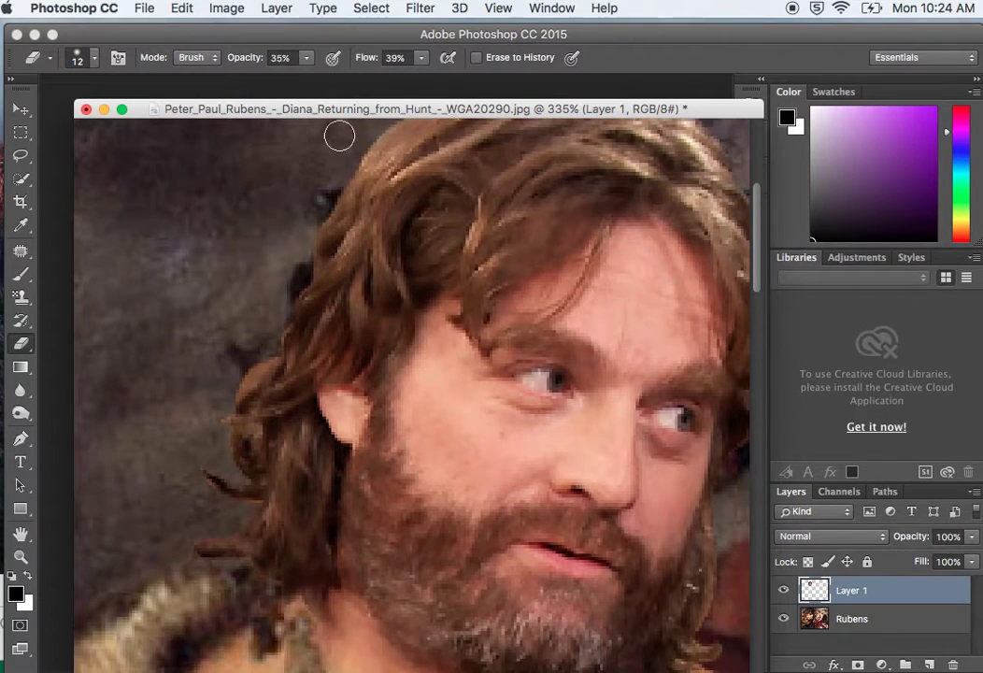
{"action": "left_click", "coordinate": [21, 298]}
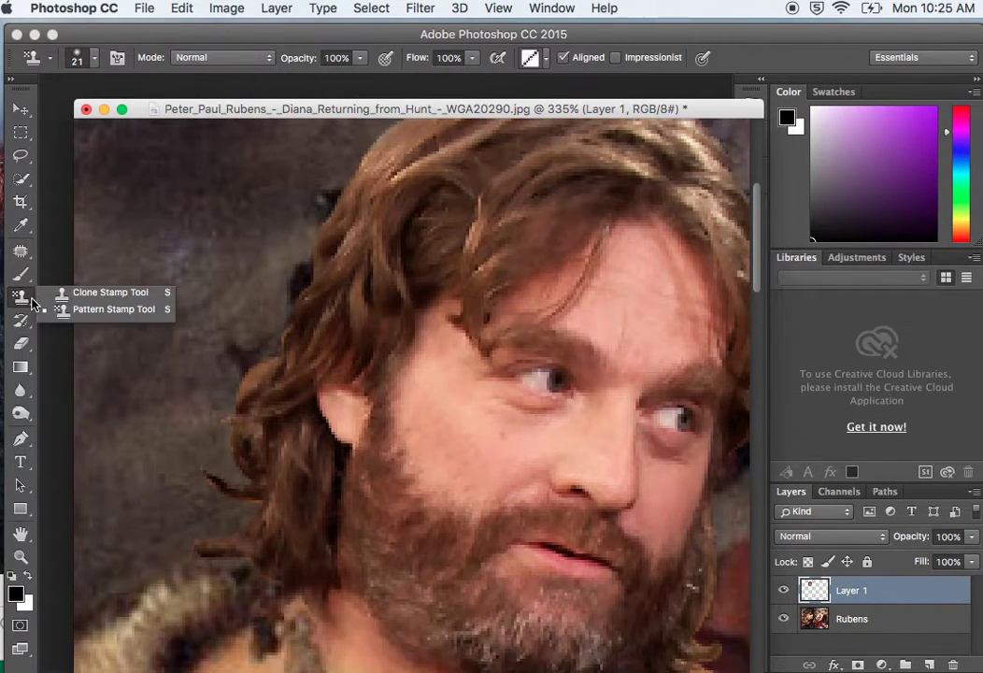
{"action": "left_click", "coordinate": [78, 294]}
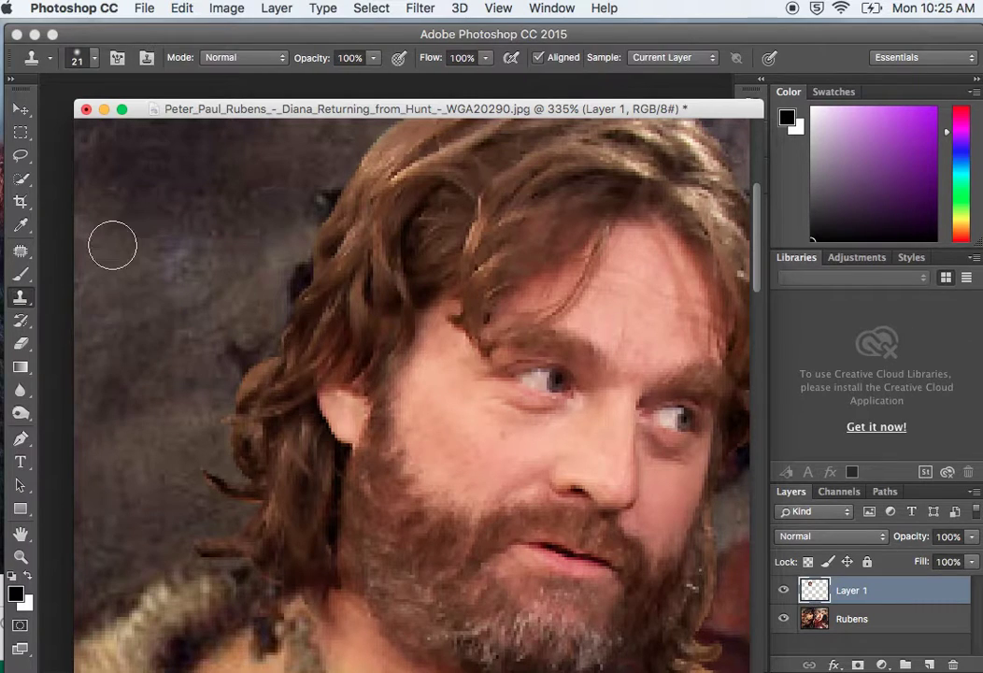
{"action": "left_click", "coordinate": [96, 60]}
{"action": "left_click_drag", "start_coordinate": [118, 115], "coordinate": [113, 117]}
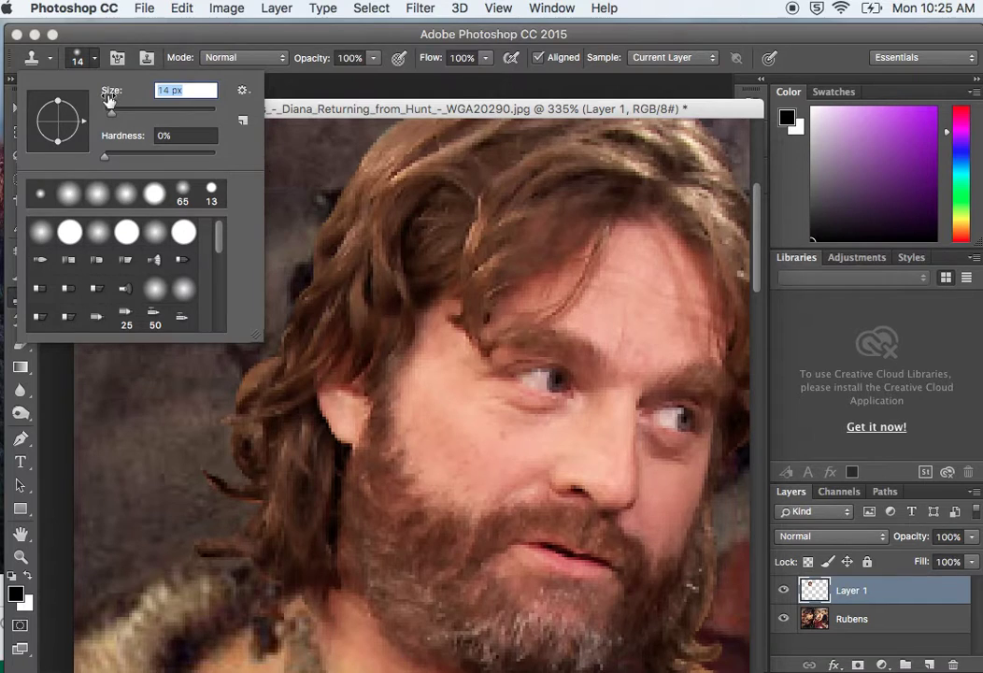
{"action": "left_click_drag", "start_coordinate": [110, 115], "coordinate": [108, 114]}
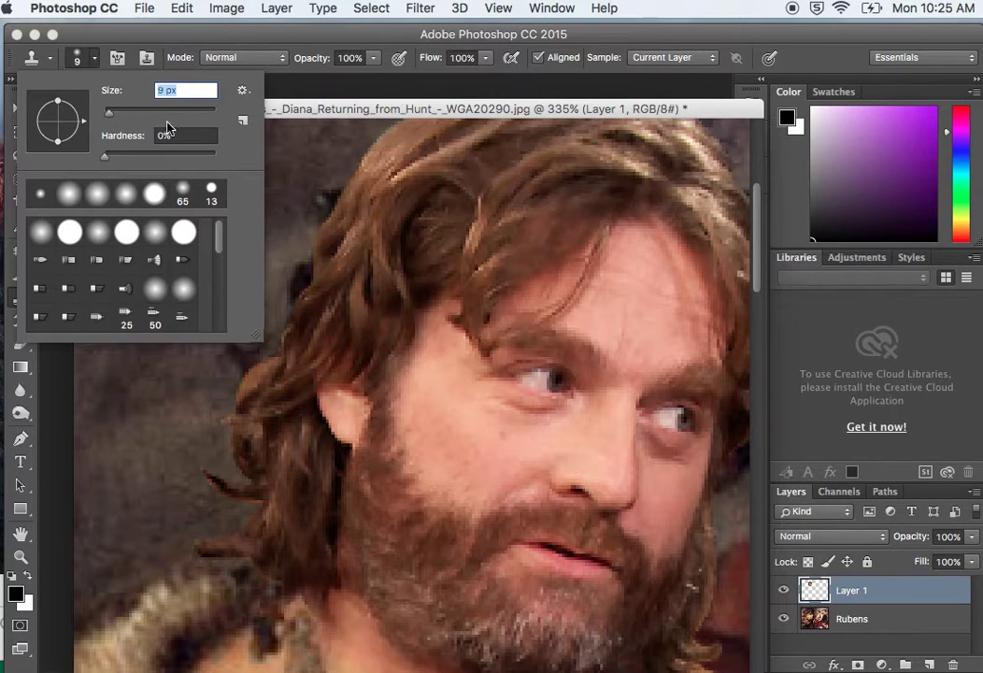
{"action": "left_click", "coordinate": [302, 181]}
{"action": "left_click", "coordinate": [291, 229]}
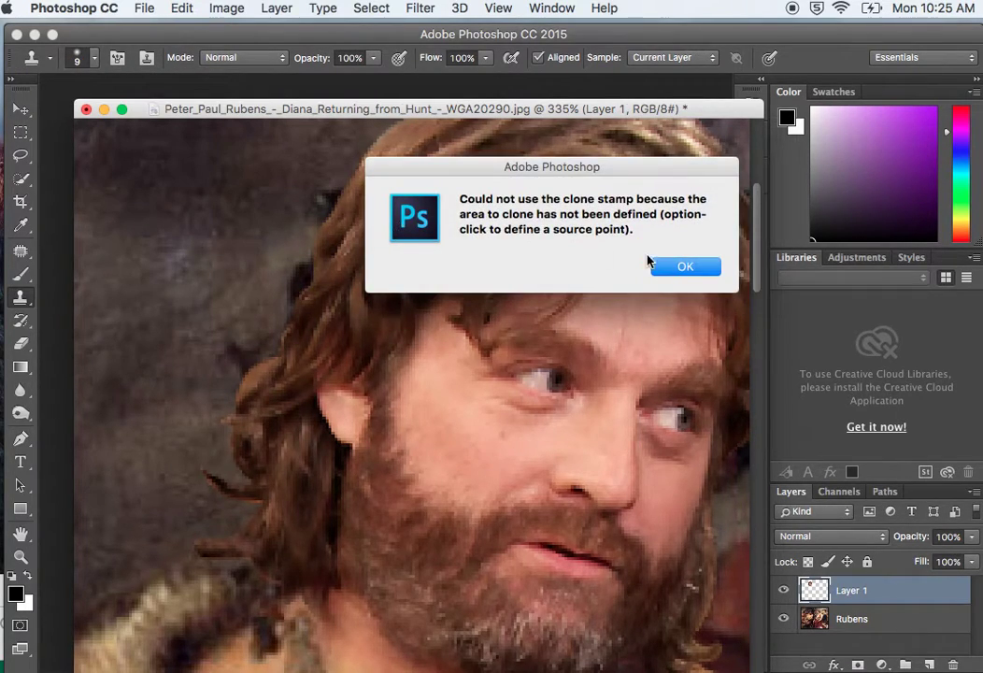
{"action": "left_click", "coordinate": [677, 265]}
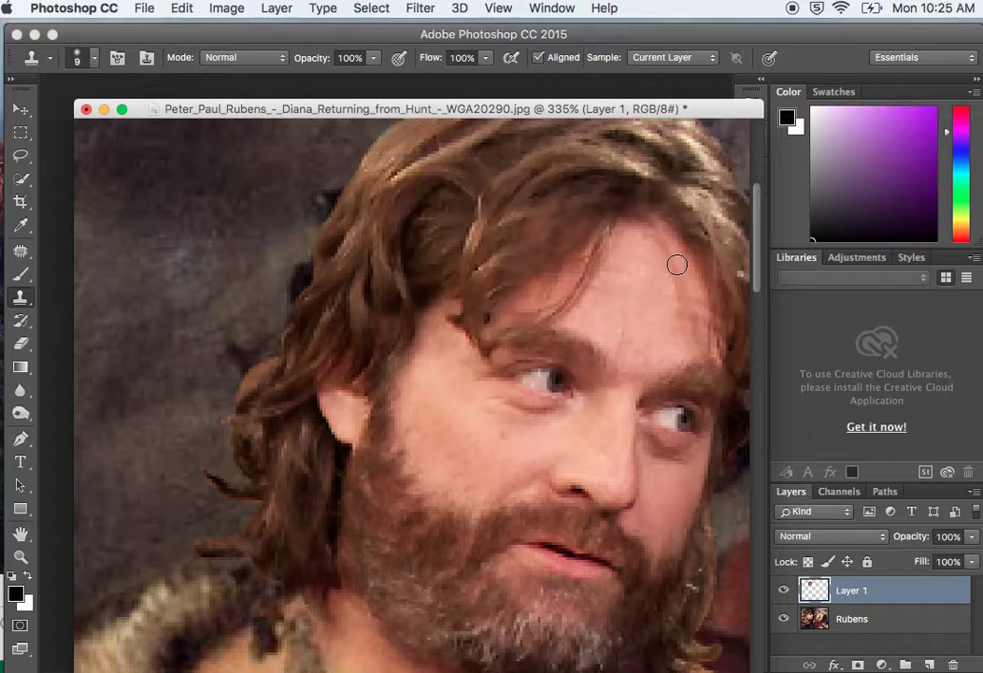
- On the Rubens layer, clone nearby grey background over the dark leaf remnants along the hair behind the ear
{"action": "left_click", "coordinate": [295, 172], "text": "alt"}
{"action": "left_click", "coordinate": [883, 621]}
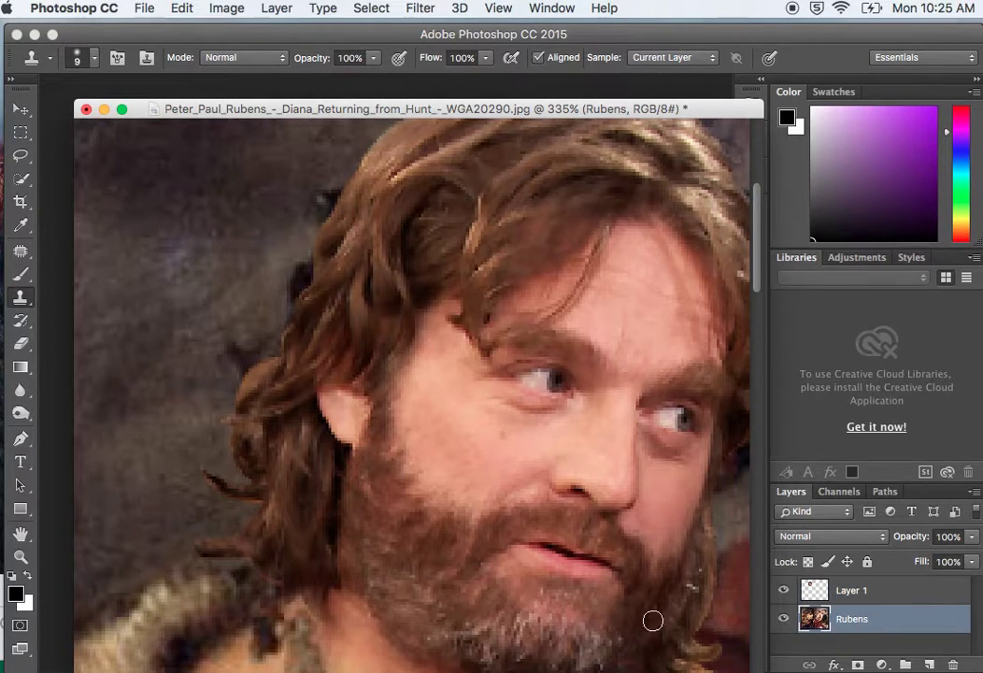
{"action": "left_click", "coordinate": [288, 209], "text": "alt"}
{"action": "mouse_move", "coordinate": [322, 190]}
{"action": "left_mouse_down"}
{"action": "mouse_move", "coordinate": [304, 203]}
{"action": "mouse_move", "coordinate": [338, 183]}
{"action": "left_mouse_up"}
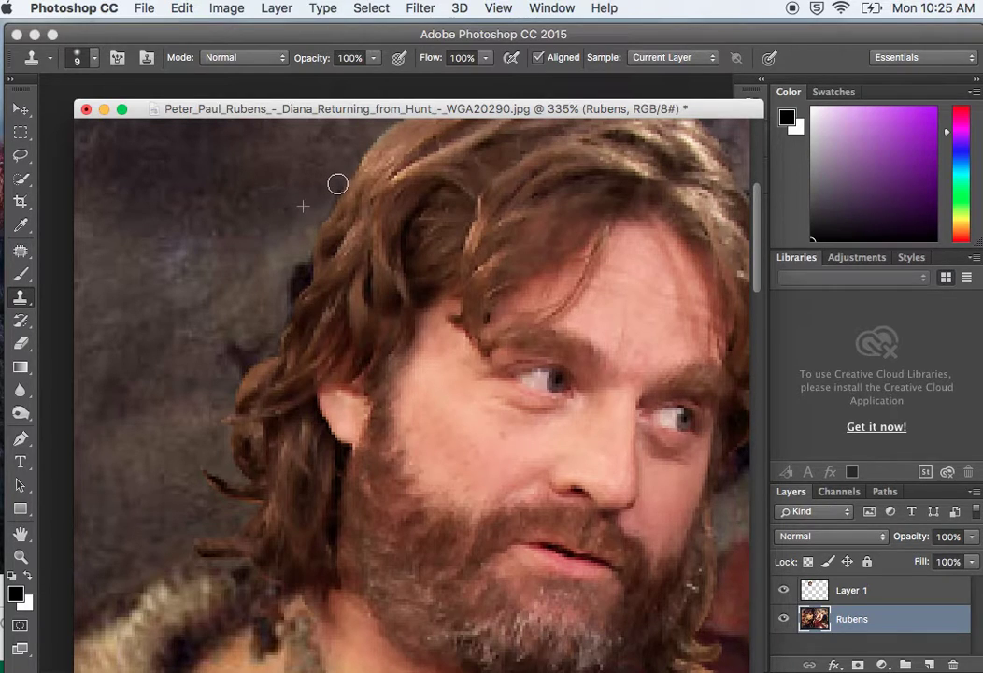
{"action": "left_click", "coordinate": [268, 262], "text": "alt"}
{"action": "left_click", "coordinate": [298, 270]}
{"action": "mouse_move", "coordinate": [291, 284]}
{"action": "left_mouse_down"}
{"action": "mouse_move", "coordinate": [285, 303]}
{"action": "mouse_move", "coordinate": [303, 254]}
{"action": "mouse_move", "coordinate": [235, 353]}
{"action": "mouse_move", "coordinate": [265, 340]}
{"action": "mouse_move", "coordinate": [235, 333]}
{"action": "mouse_move", "coordinate": [245, 354]}
{"action": "mouse_move", "coordinate": [229, 381]}
{"action": "left_mouse_up"}
- Clone grey background over the dark wreath leaves between the head's face side and the man in the hat
{"action": "scroll", "coordinate": [669, 340], "scroll_direction": "right", "scroll_amount": 8}
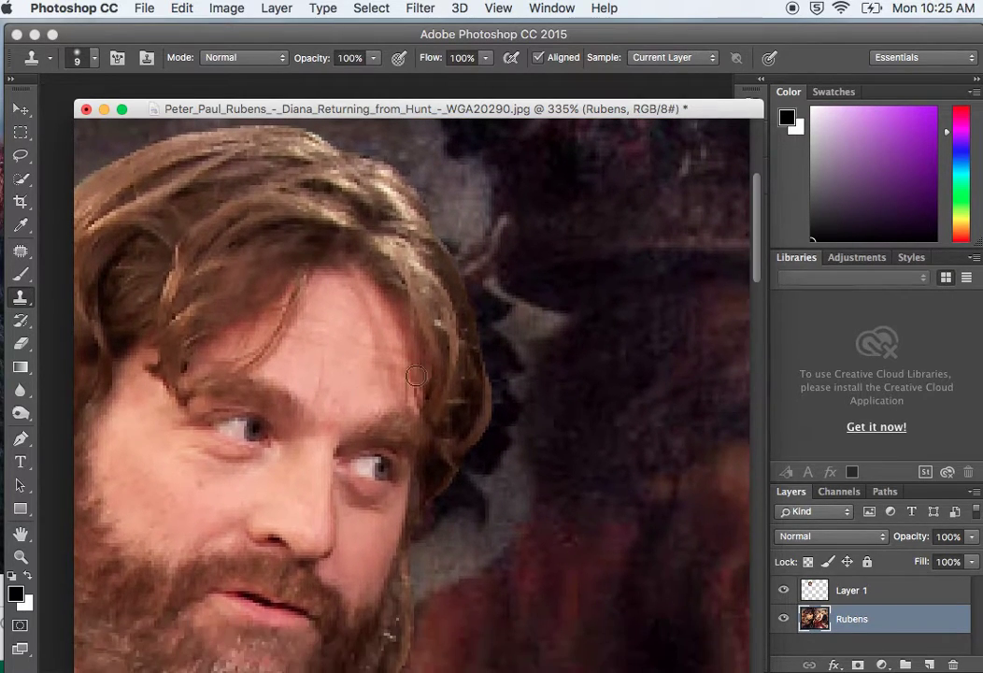
{"action": "left_click", "coordinate": [457, 543], "text": "alt"}
{"action": "mouse_move", "coordinate": [446, 528]}
{"action": "left_mouse_down"}
{"action": "mouse_move", "coordinate": [465, 485]}
{"action": "mouse_move", "coordinate": [482, 514]}
{"action": "mouse_move", "coordinate": [462, 486]}
{"action": "mouse_move", "coordinate": [455, 501]}
{"action": "mouse_move", "coordinate": [503, 518]}
{"action": "mouse_move", "coordinate": [473, 487]}
{"action": "mouse_move", "coordinate": [446, 503]}
{"action": "mouse_move", "coordinate": [462, 476]}
{"action": "mouse_move", "coordinate": [474, 519]}
{"action": "left_mouse_up"}
{"action": "left_click", "coordinate": [513, 488], "text": "alt"}
{"action": "left_click", "coordinate": [505, 517], "text": "alt"}
{"action": "mouse_move", "coordinate": [509, 452]}
{"action": "left_mouse_down"}
{"action": "mouse_move", "coordinate": [470, 460]}
{"action": "mouse_move", "coordinate": [491, 467]}
{"action": "mouse_move", "coordinate": [504, 491]}
{"action": "mouse_move", "coordinate": [505, 423]}
{"action": "mouse_move", "coordinate": [485, 440]}
{"action": "mouse_move", "coordinate": [500, 386]}
{"action": "mouse_move", "coordinate": [515, 399]}
{"action": "mouse_move", "coordinate": [531, 317]}
{"action": "mouse_move", "coordinate": [512, 349]}
{"action": "mouse_move", "coordinate": [499, 342]}
{"action": "mouse_move", "coordinate": [505, 388]}
{"action": "mouse_move", "coordinate": [503, 364]}
{"action": "mouse_move", "coordinate": [514, 354]}
{"action": "mouse_move", "coordinate": [502, 402]}
{"action": "mouse_move", "coordinate": [516, 397]}
{"action": "mouse_move", "coordinate": [524, 325]}
{"action": "mouse_move", "coordinate": [503, 336]}
{"action": "mouse_move", "coordinate": [491, 326]}
{"action": "mouse_move", "coordinate": [507, 319]}
{"action": "mouse_move", "coordinate": [504, 435]}
{"action": "mouse_move", "coordinate": [498, 368]}
{"action": "mouse_move", "coordinate": [508, 408]}
{"action": "mouse_move", "coordinate": [504, 379]}
{"action": "mouse_move", "coordinate": [494, 366]}
{"action": "mouse_move", "coordinate": [545, 381]}
{"action": "mouse_move", "coordinate": [456, 221]}
{"action": "mouse_move", "coordinate": [454, 247]}
{"action": "mouse_move", "coordinate": [441, 226]}
{"action": "mouse_move", "coordinate": [533, 348]}
{"action": "left_mouse_up"}
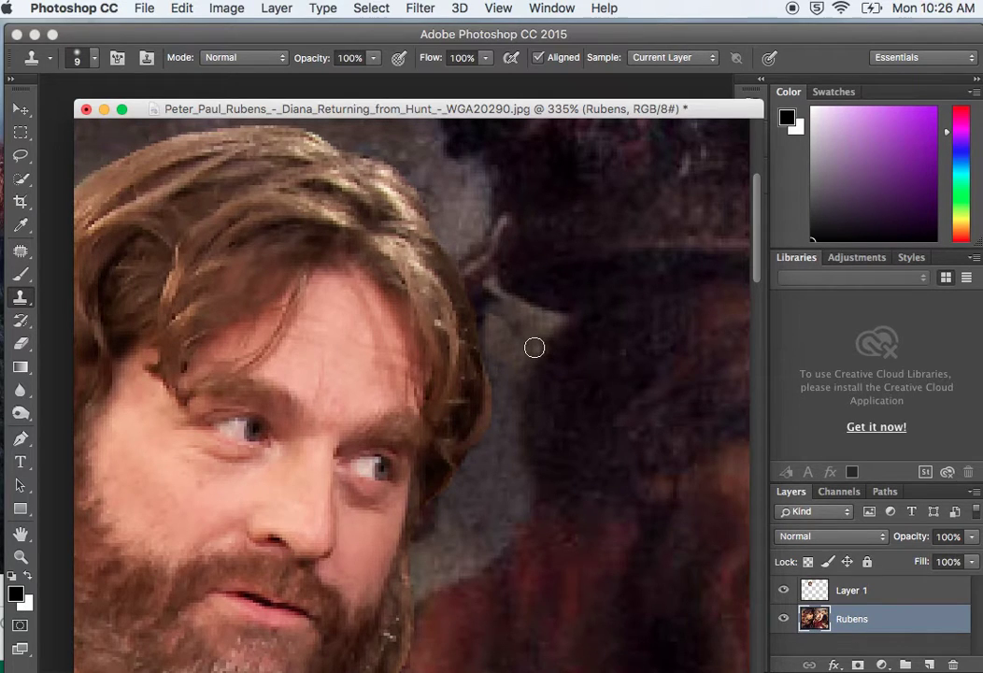
- Shift Layer 1's midtones toward yellow with a Color Balance adjustment, setting the yellow–blue level to -38
{"action": "scroll", "coordinate": [533, 348], "scroll_direction": "down", "scroll_amount": 4}
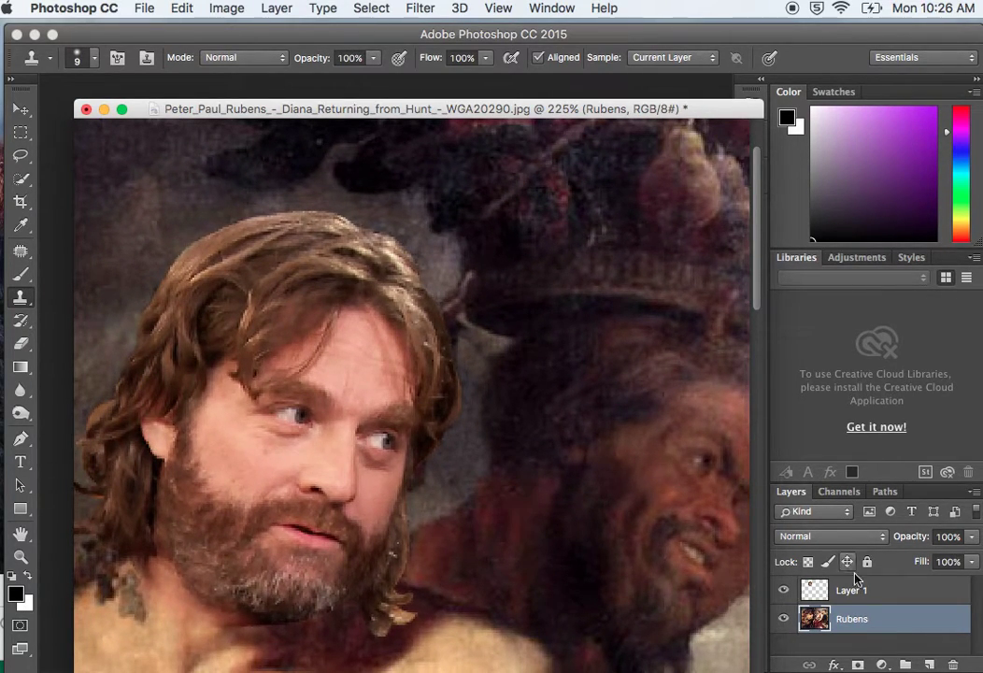
{"action": "left_click", "coordinate": [885, 589]}
{"action": "left_click", "coordinate": [23, 111]}
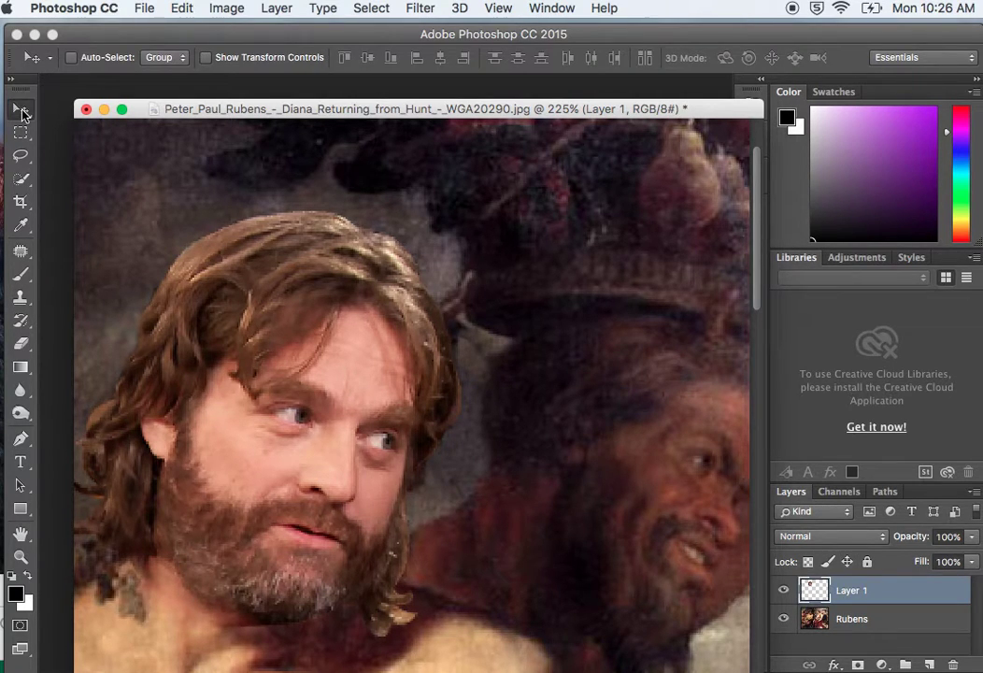
{"action": "scroll", "coordinate": [351, 231], "scroll_direction": "down", "scroll_amount": 1}
{"action": "scroll", "coordinate": [347, 233], "scroll_direction": "down", "scroll_amount": 4}
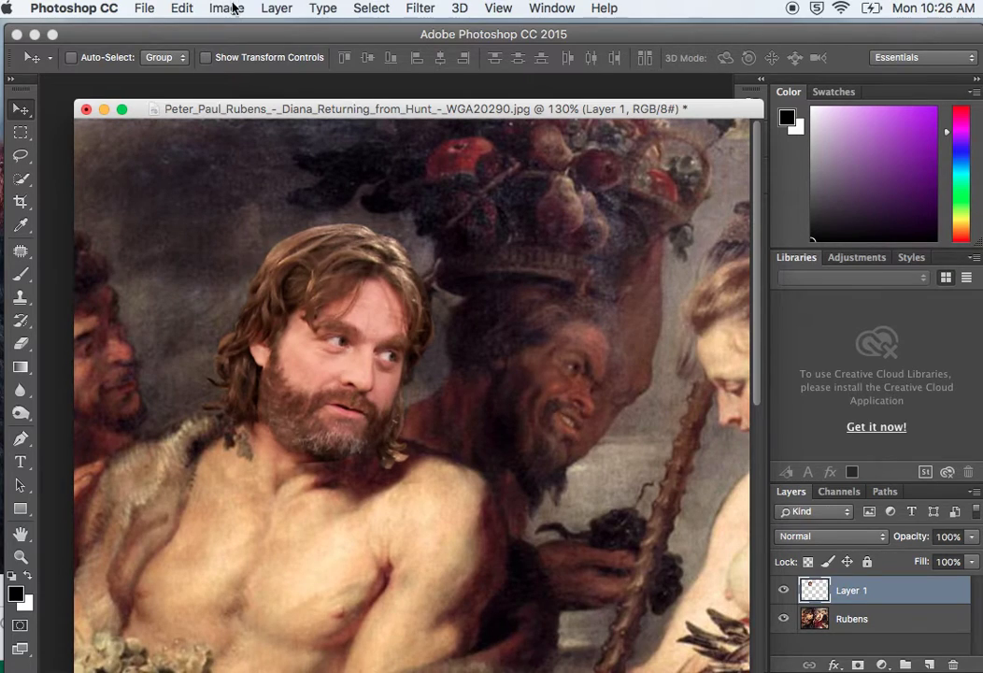
{"action": "left_click", "coordinate": [227, 9]}
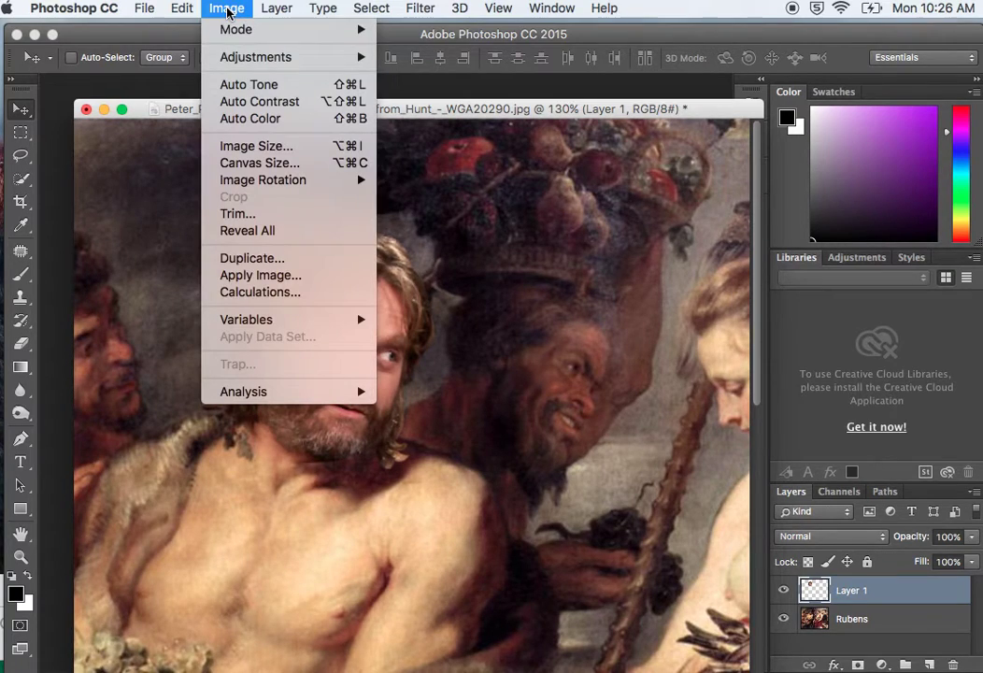
{"action": "mouse_move", "coordinate": [293, 57]}
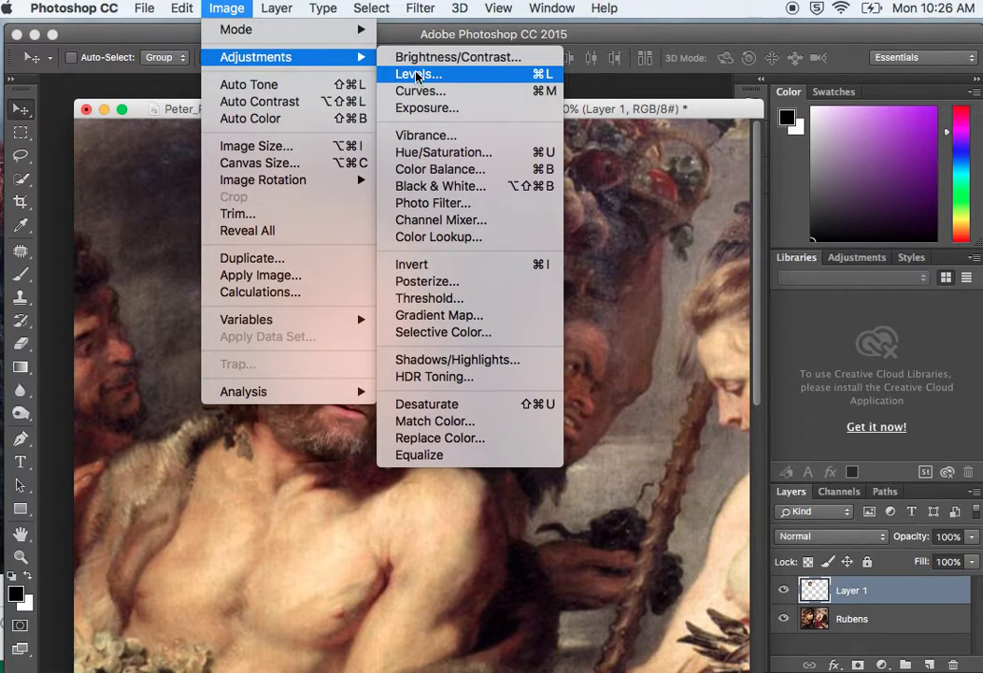
{"action": "left_click", "coordinate": [436, 177]}
{"action": "left_click_drag", "start_coordinate": [867, 183], "coordinate": [832, 181]}
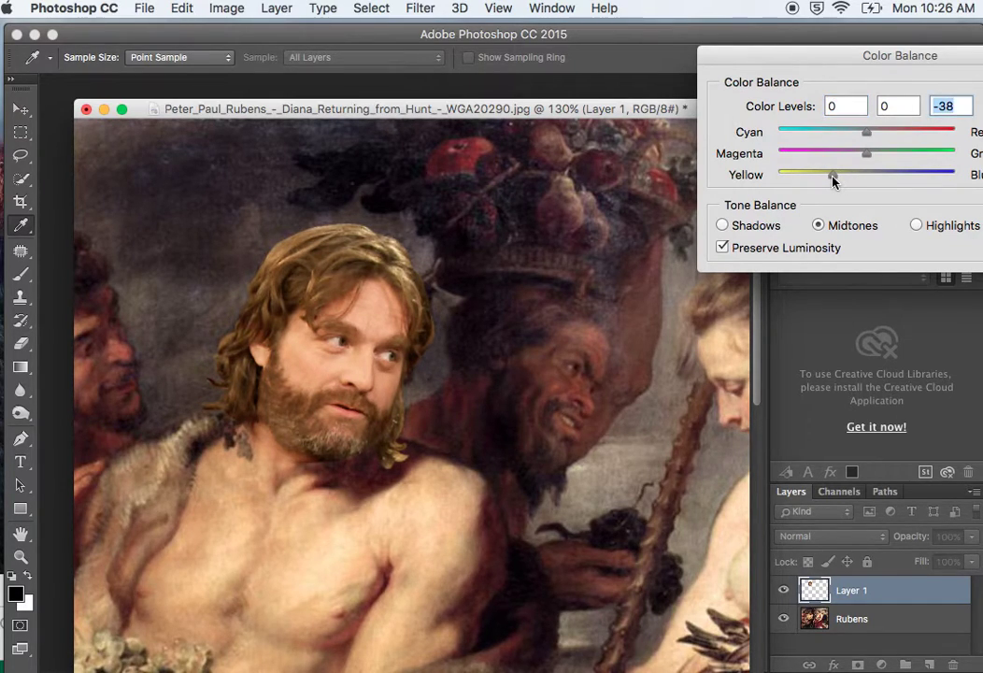
{"action": "left_click_drag", "start_coordinate": [937, 66], "coordinate": [815, 66]}
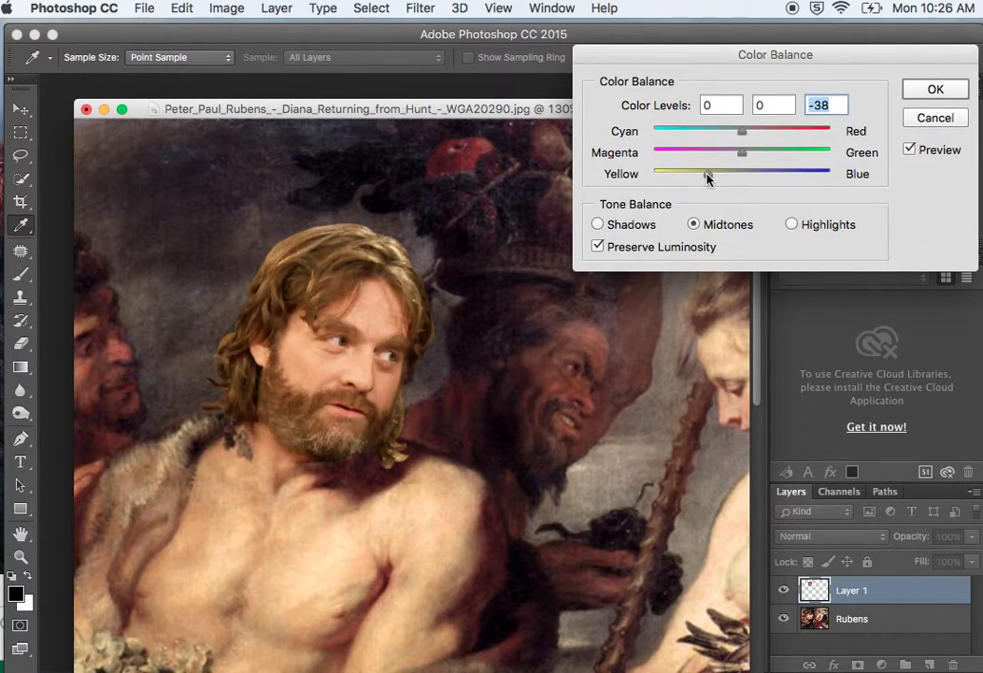
{"action": "left_click", "coordinate": [935, 89]}
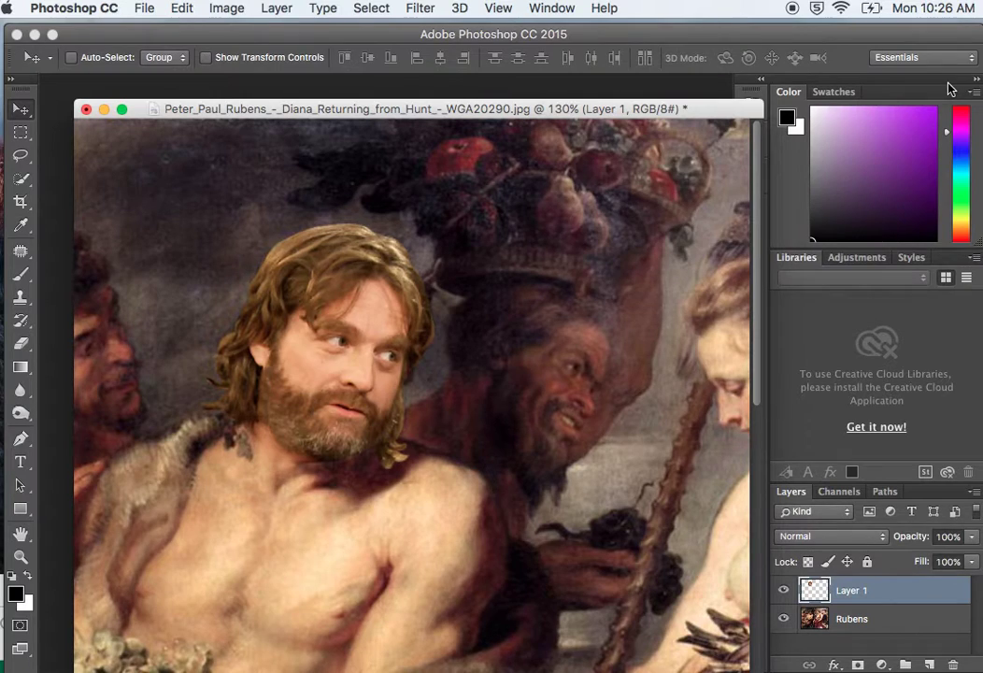
- Reduce the head layer's saturation to -12 with a Hue/Saturation adjustment
{"action": "left_click", "coordinate": [236, 9]}
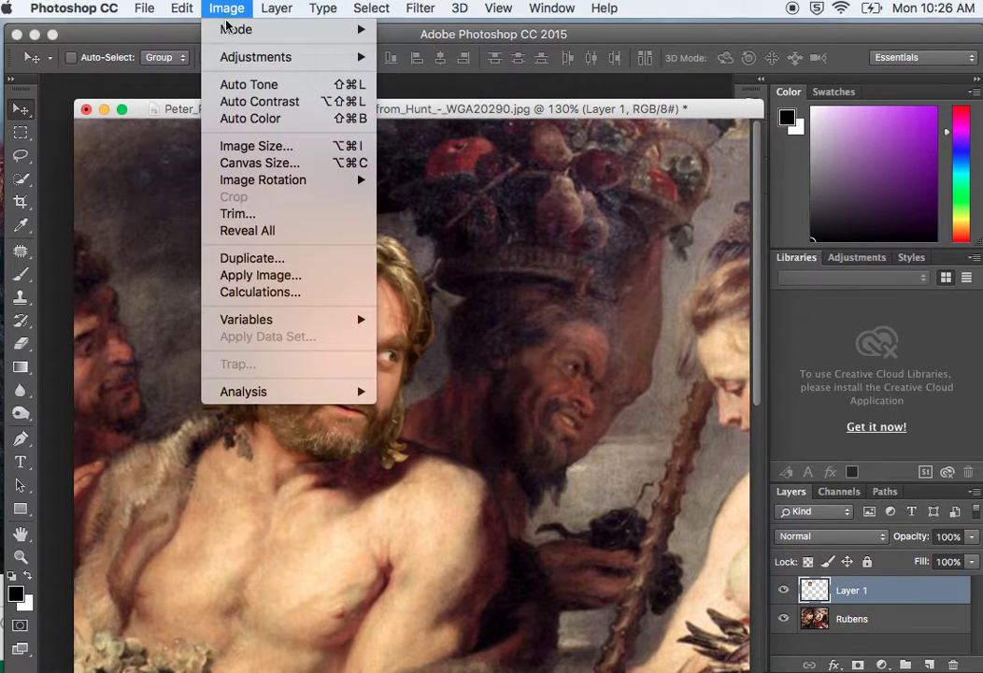
{"action": "mouse_move", "coordinate": [194, 57]}
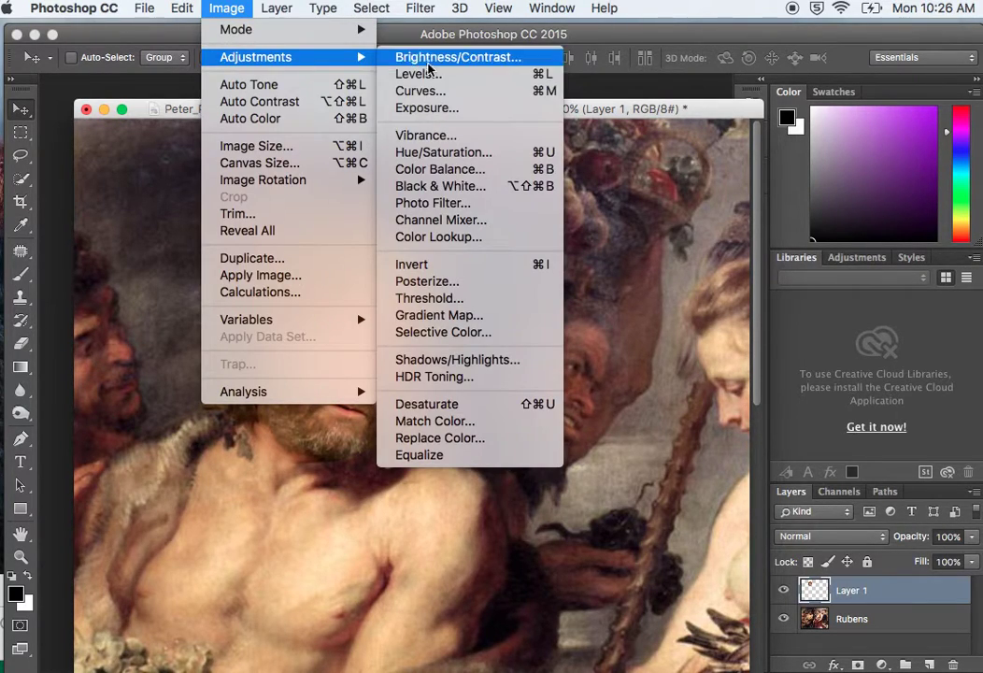
{"action": "left_click", "coordinate": [443, 154]}
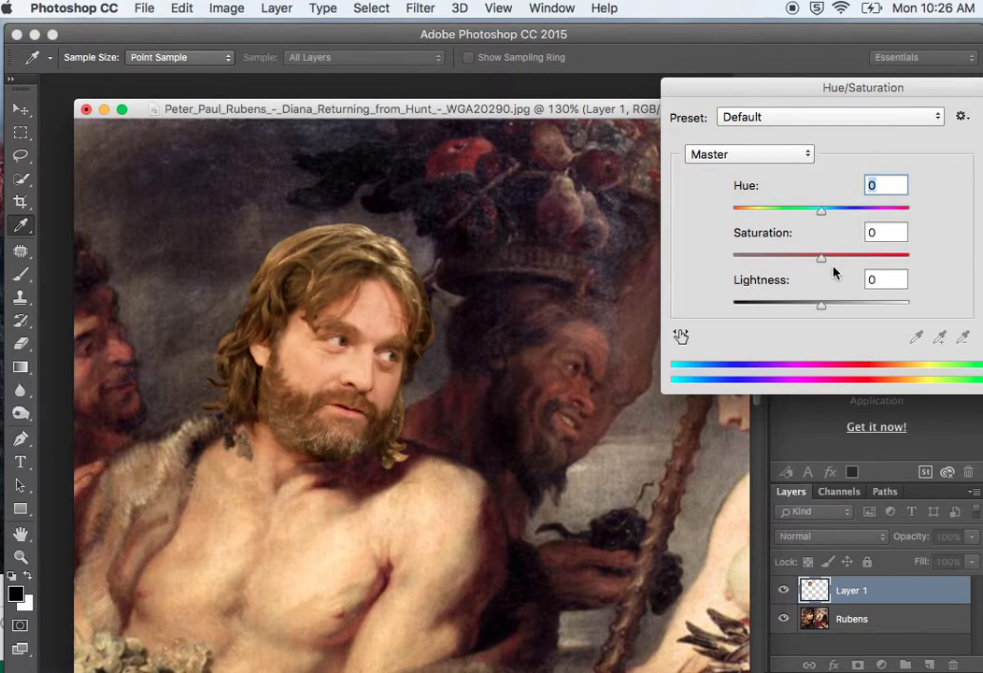
{"action": "left_click_drag", "start_coordinate": [822, 261], "coordinate": [809, 265]}
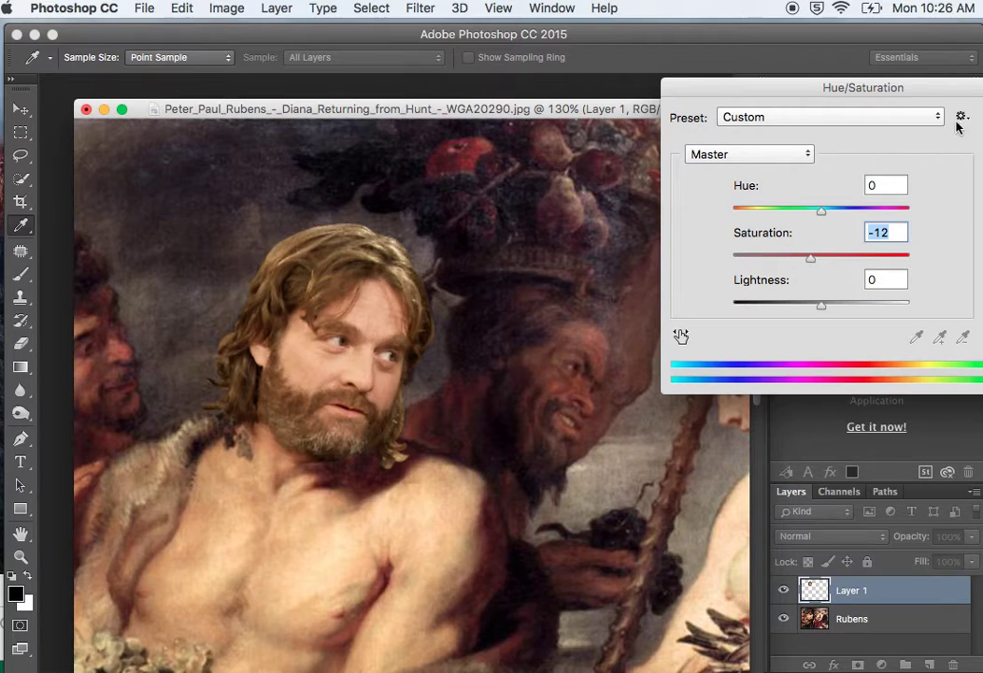
{"action": "left_click_drag", "start_coordinate": [930, 89], "coordinate": [812, 89]}
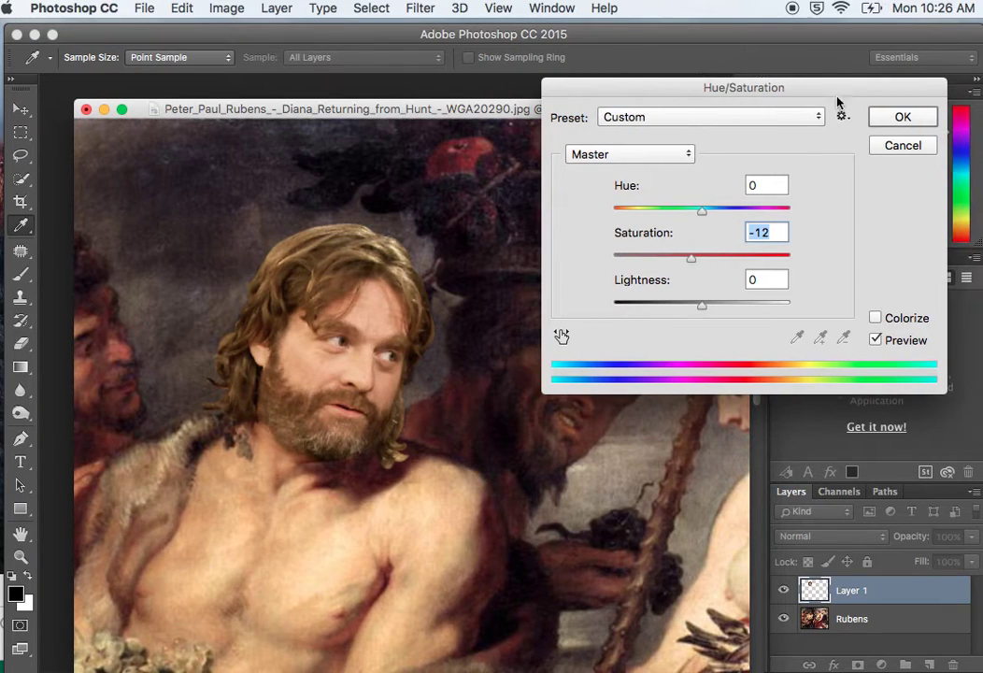
{"action": "left_click", "coordinate": [886, 119]}
- Soften the head layer with a Gaussian Blur of 0.2 pixels radius
{"action": "left_click", "coordinate": [420, 8]}
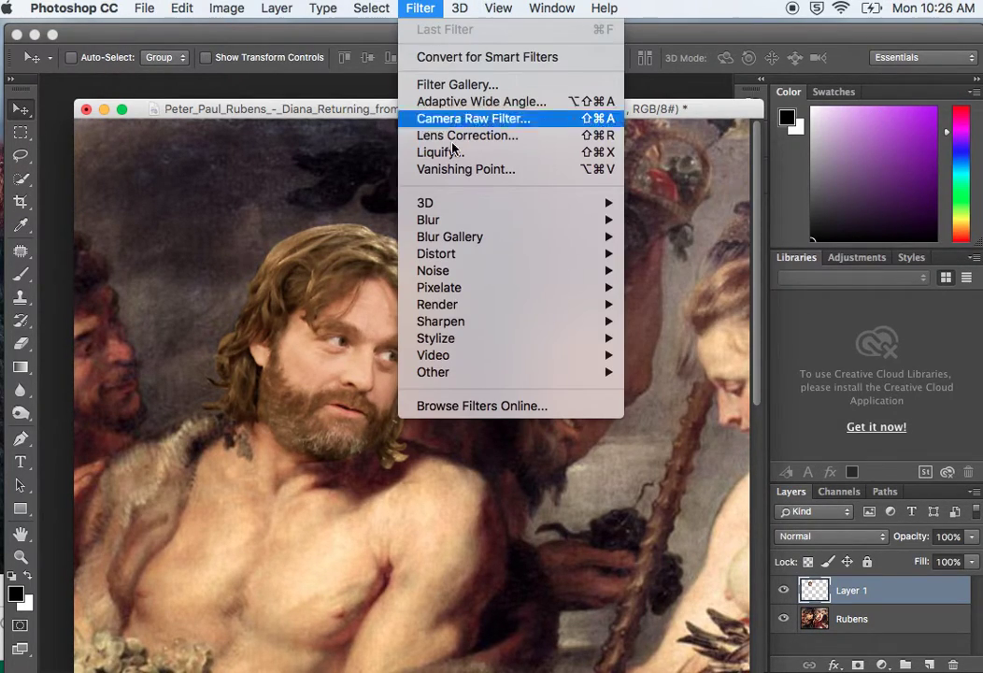
{"action": "mouse_move", "coordinate": [458, 221]}
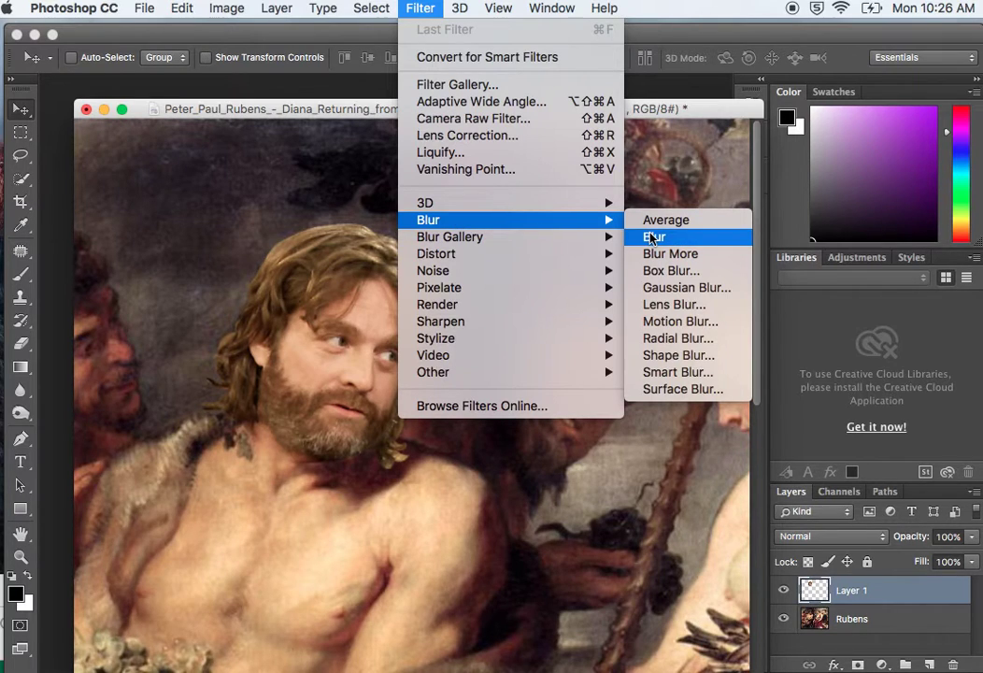
{"action": "left_click", "coordinate": [657, 292]}
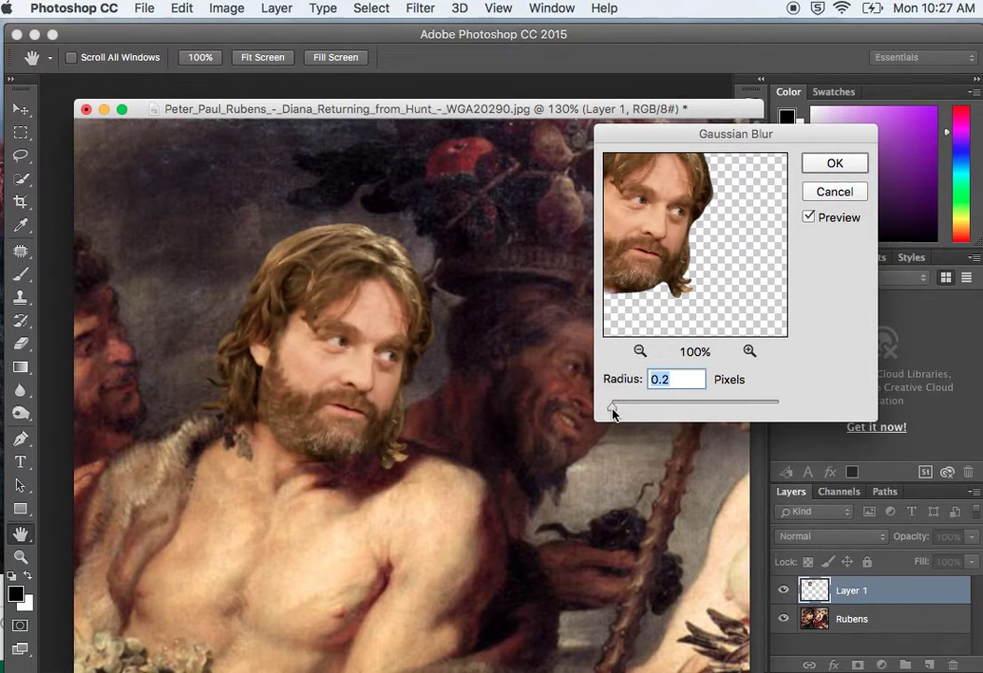
{"action": "left_click", "coordinate": [830, 164]}
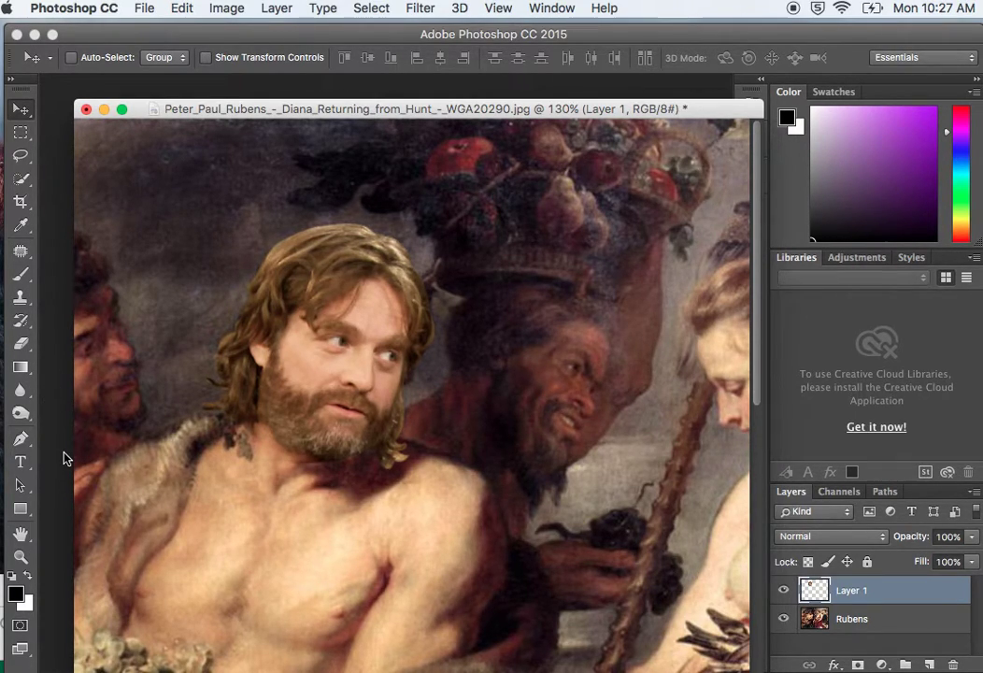
- Check the whole composite and flatten the image into a single background layer
{"action": "scroll", "coordinate": [446, 430], "scroll_direction": "down", "scroll_amount": 5}
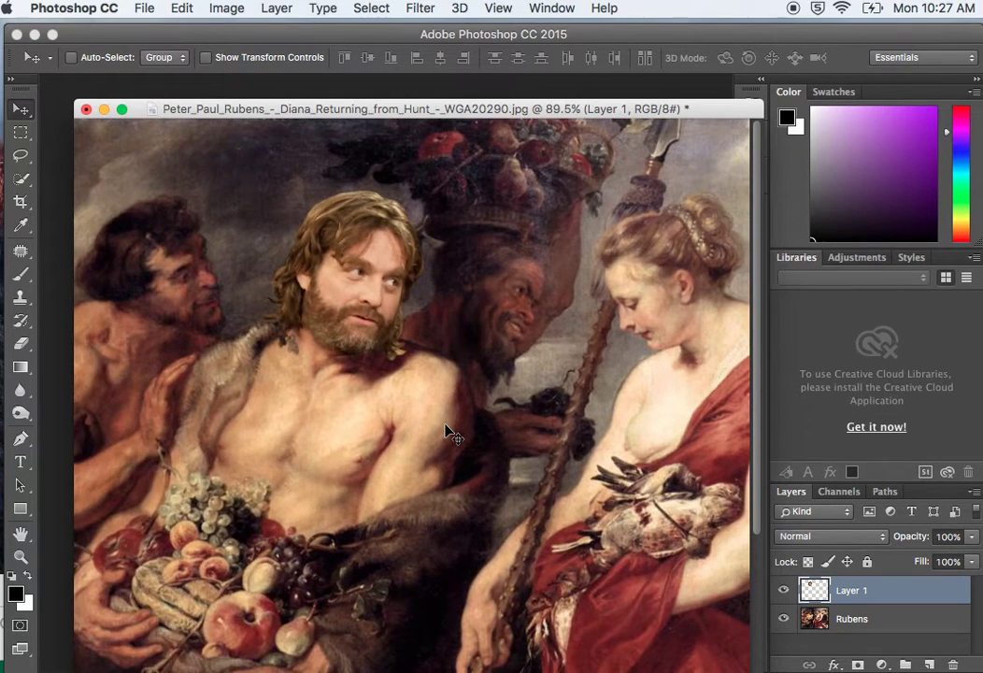
{"action": "scroll", "coordinate": [446, 430], "scroll_direction": "up", "scroll_amount": 1}
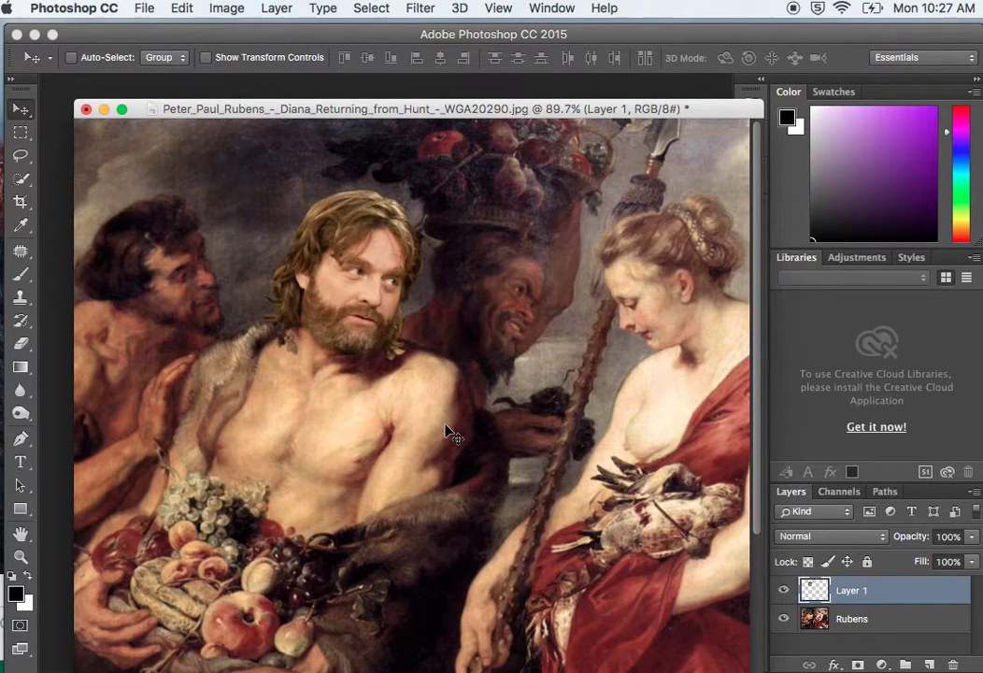
{"action": "scroll", "coordinate": [446, 430], "scroll_direction": "up", "scroll_amount": 3}
{"action": "scroll", "coordinate": [446, 432], "scroll_direction": "down", "scroll_amount": 5}
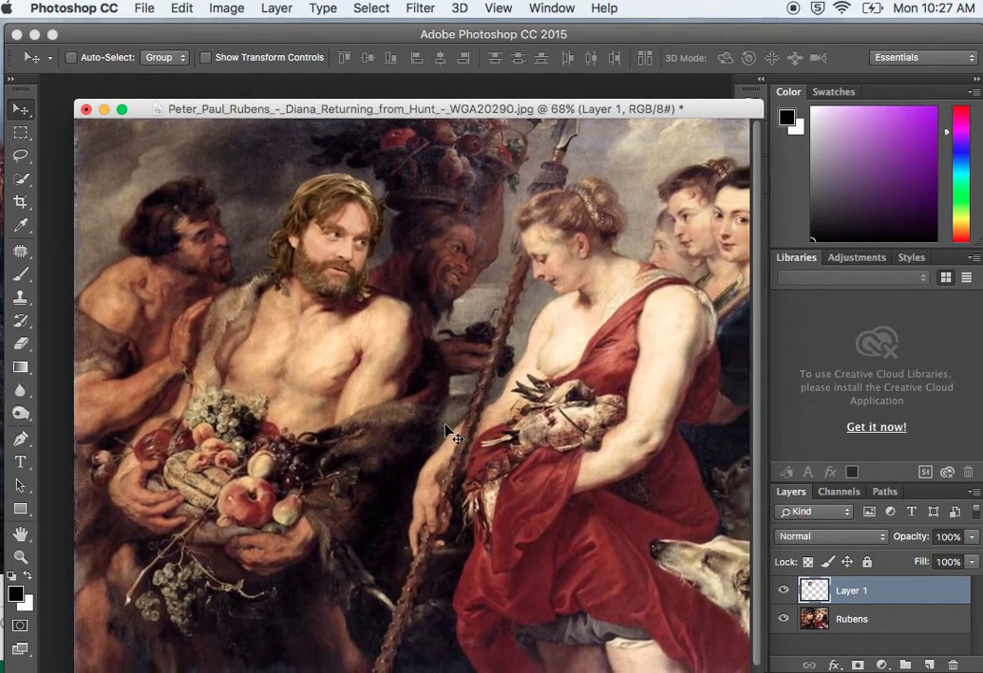
{"action": "scroll", "coordinate": [446, 431], "scroll_direction": "down", "scroll_amount": 4}
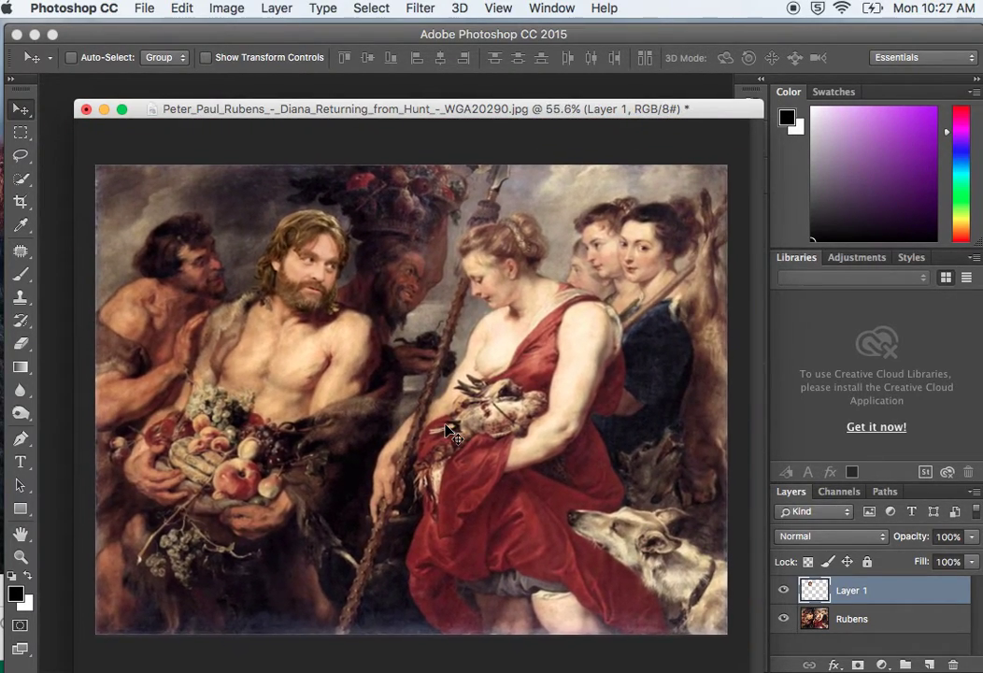
{"action": "scroll", "coordinate": [445, 432], "scroll_direction": "up", "scroll_amount": 1}
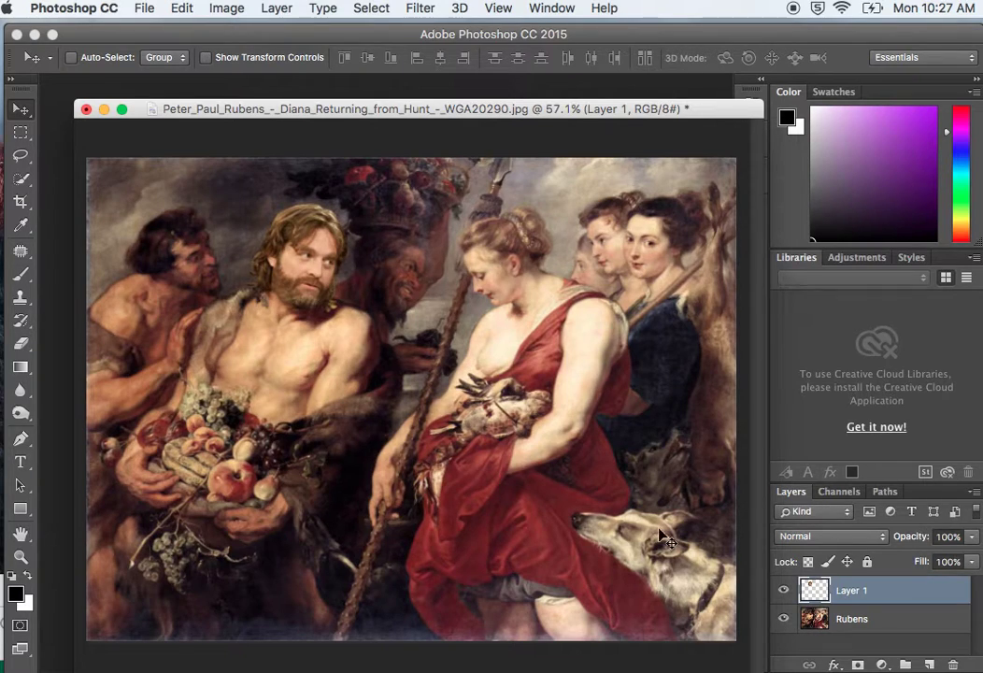
{"action": "left_click", "coordinate": [221, 7]}
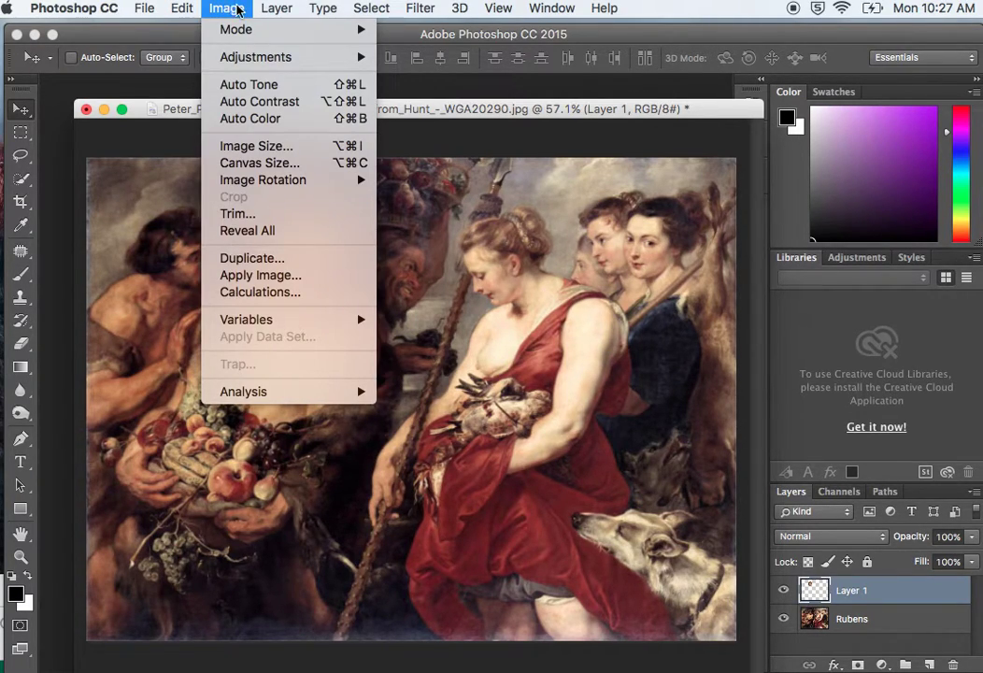
{"action": "mouse_move", "coordinate": [281, 9]}
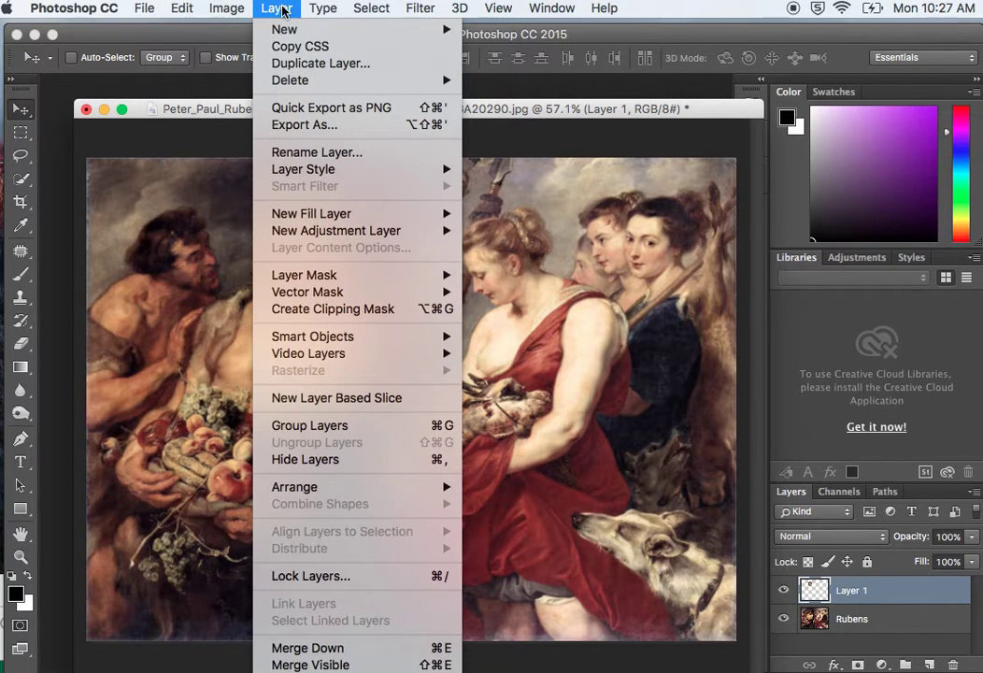
{"action": "mouse_move", "coordinate": [322, 668]}
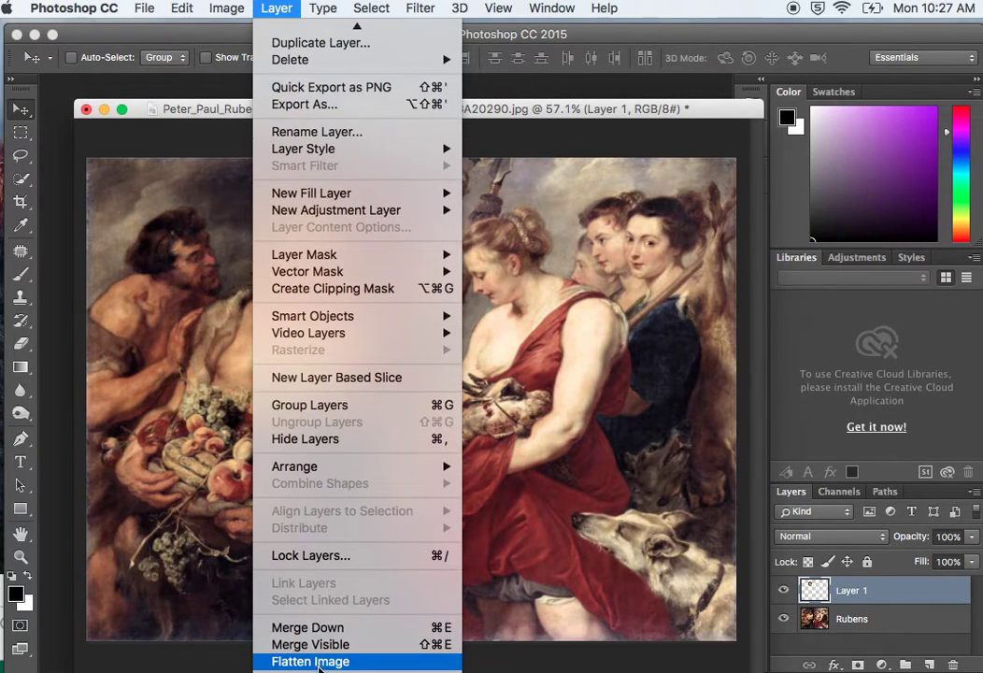
{"action": "left_click", "coordinate": [317, 662]}
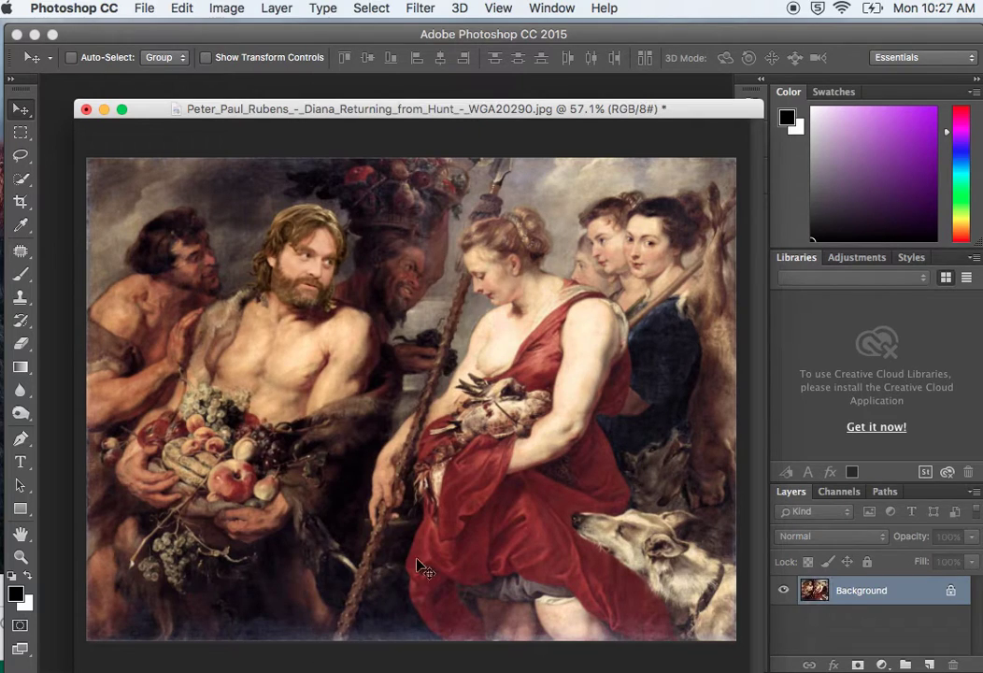
- Save the flattened composite as the JPEG "zack and Rubens.jpg" in the Clipping path folder, with Maximum quality 12 and Baseline ("Standard") format
{"action": "left_click", "coordinate": [145, 9]}
{"action": "left_click", "coordinate": [145, 10]}
{"action": "left_click", "coordinate": [145, 9]}
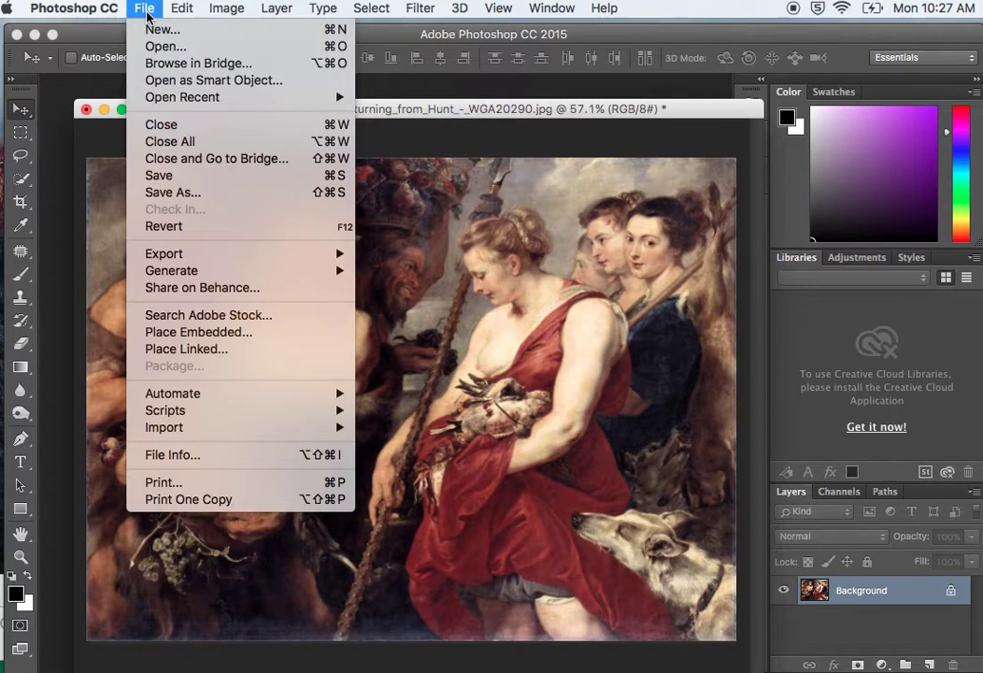
{"action": "left_click", "coordinate": [150, 192]}
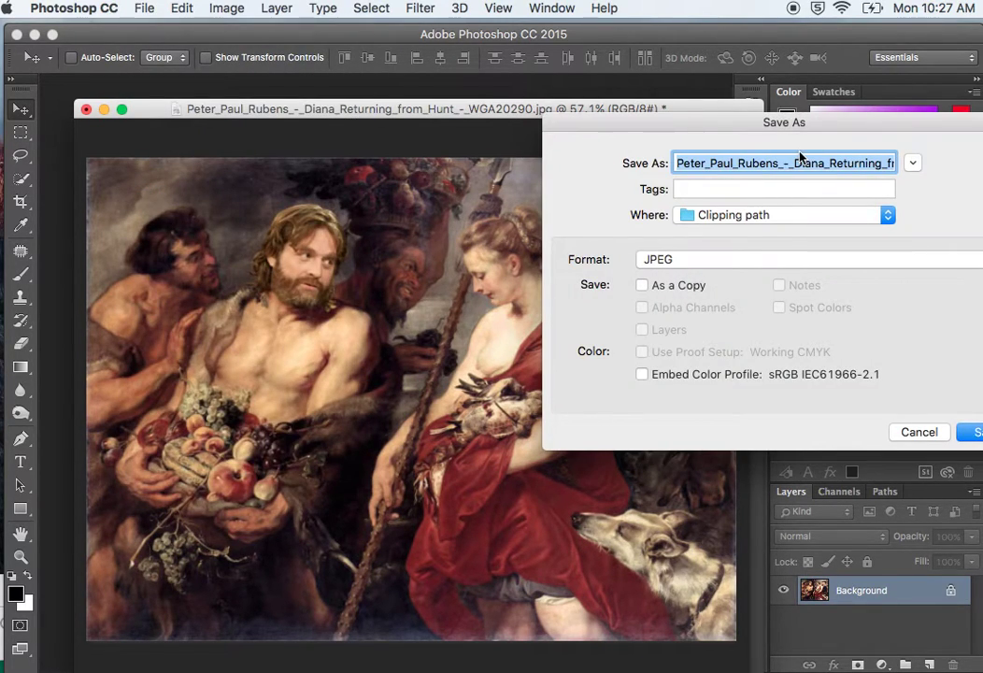
{"action": "type", "text": "zac"}
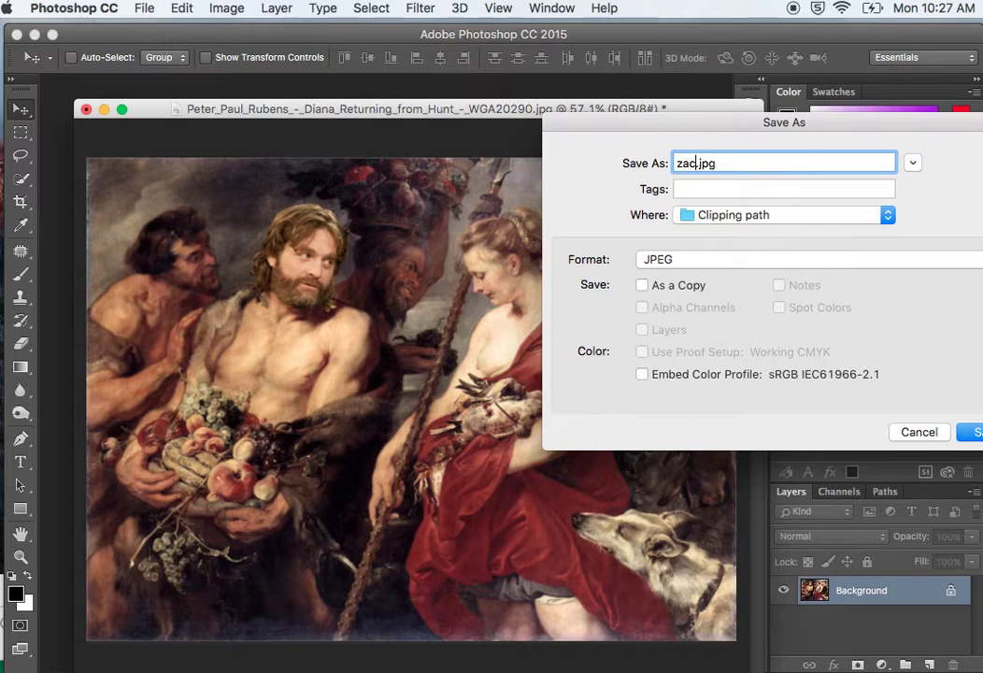
{"action": "type", "text": "k and "}
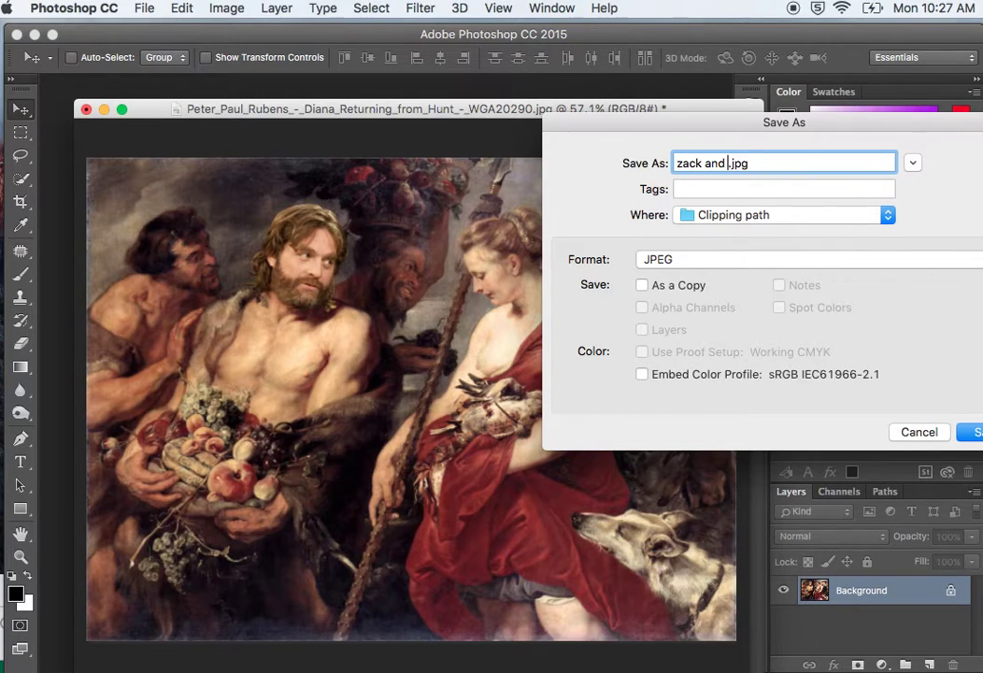
{"action": "type", "text": "Rubens"}
{"action": "left_click", "coordinate": [747, 266]}
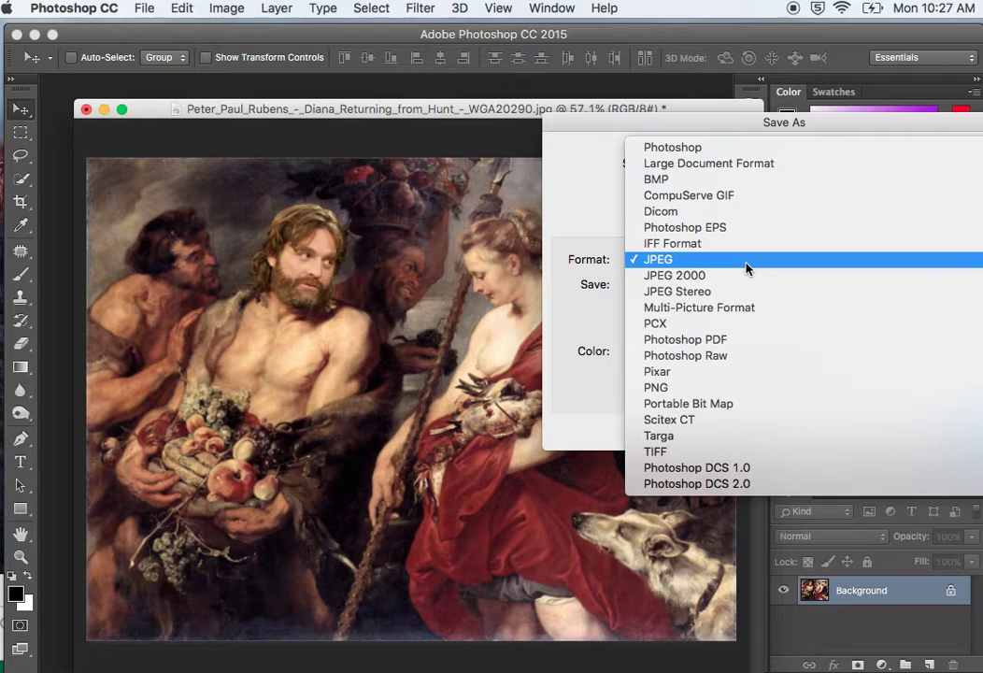
{"action": "left_click", "coordinate": [747, 268]}
{"action": "left_click_drag", "start_coordinate": [882, 125], "coordinate": [834, 126]}
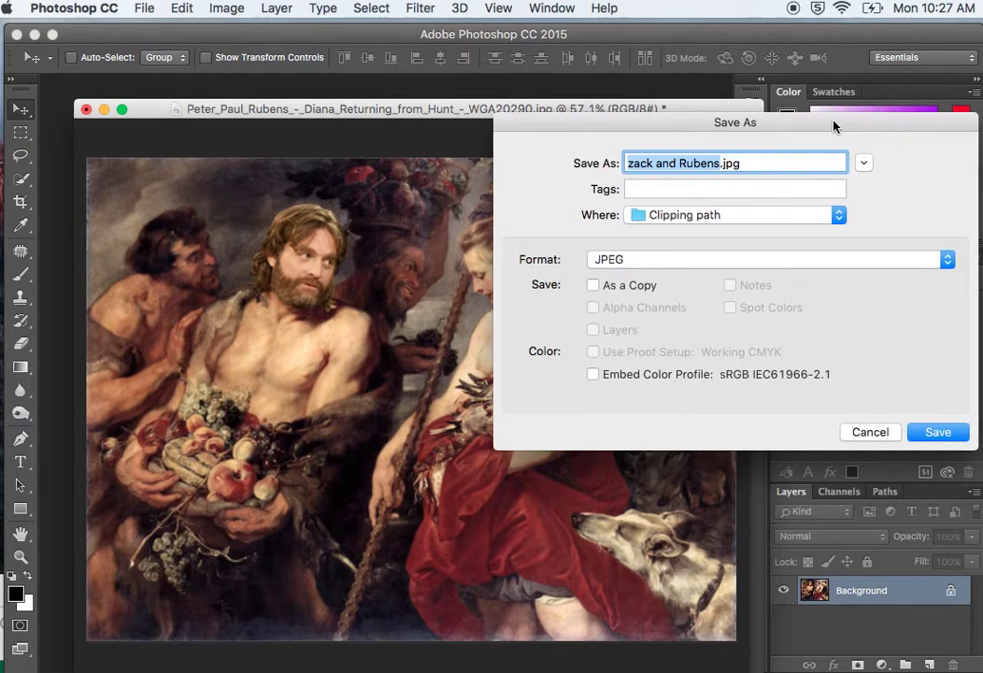
{"action": "left_click", "coordinate": [920, 437]}
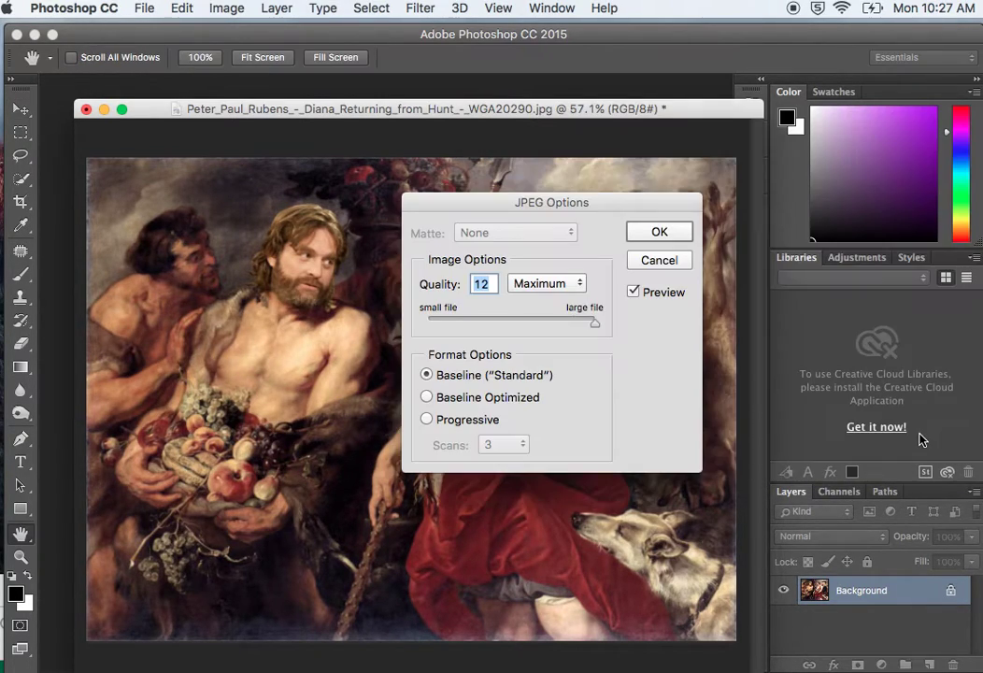
{"action": "left_click", "coordinate": [651, 232]}
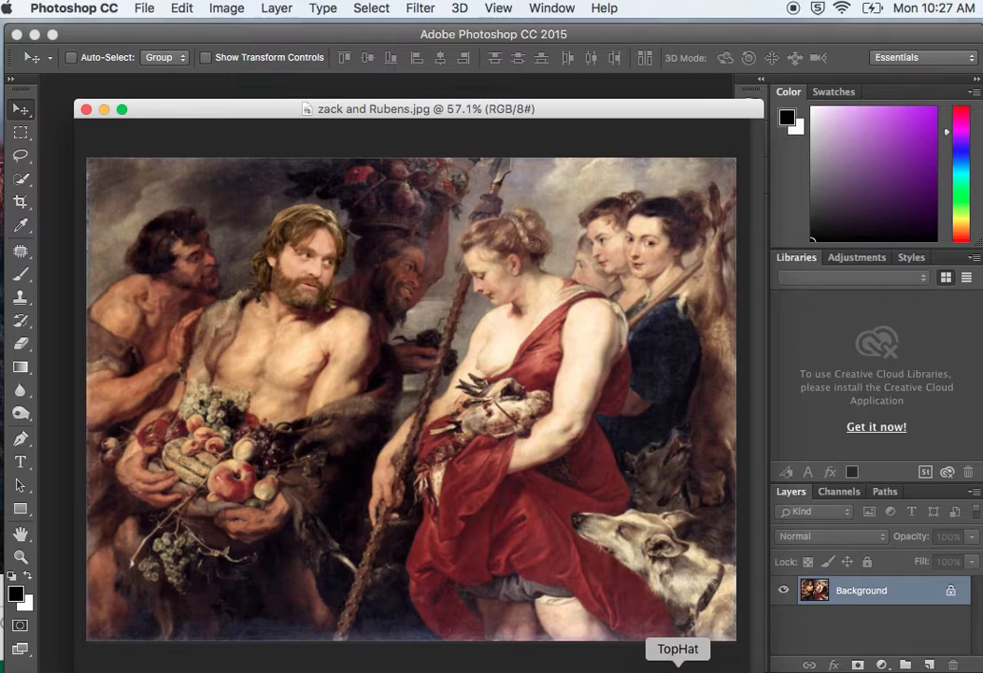
{"action": "left_click", "coordinate": [599, 667]}
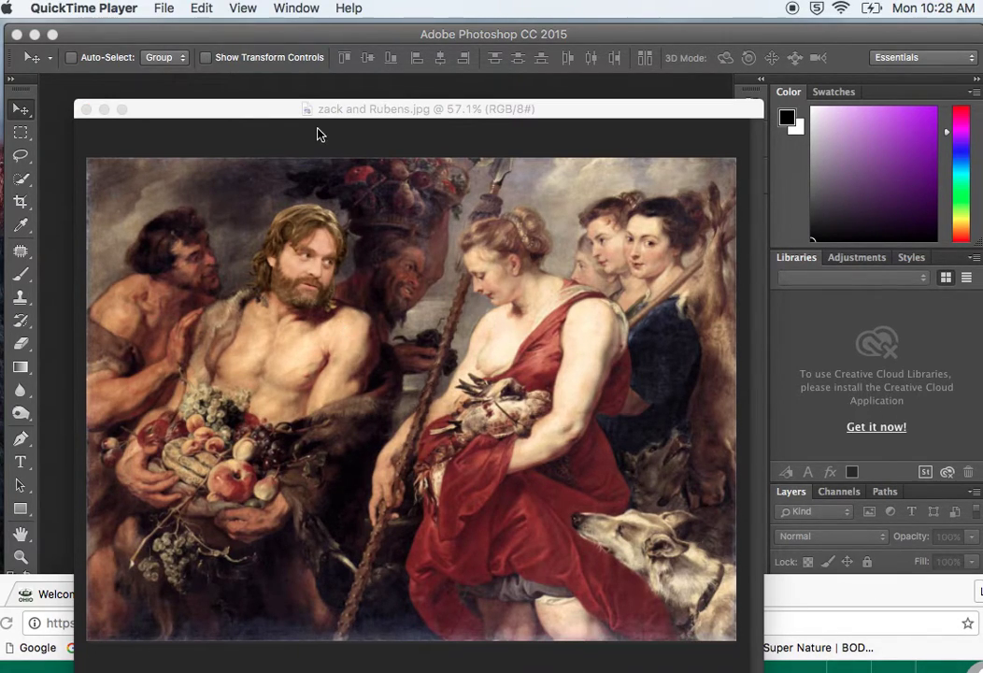
{"action": "left_click", "coordinate": [166, 11]}
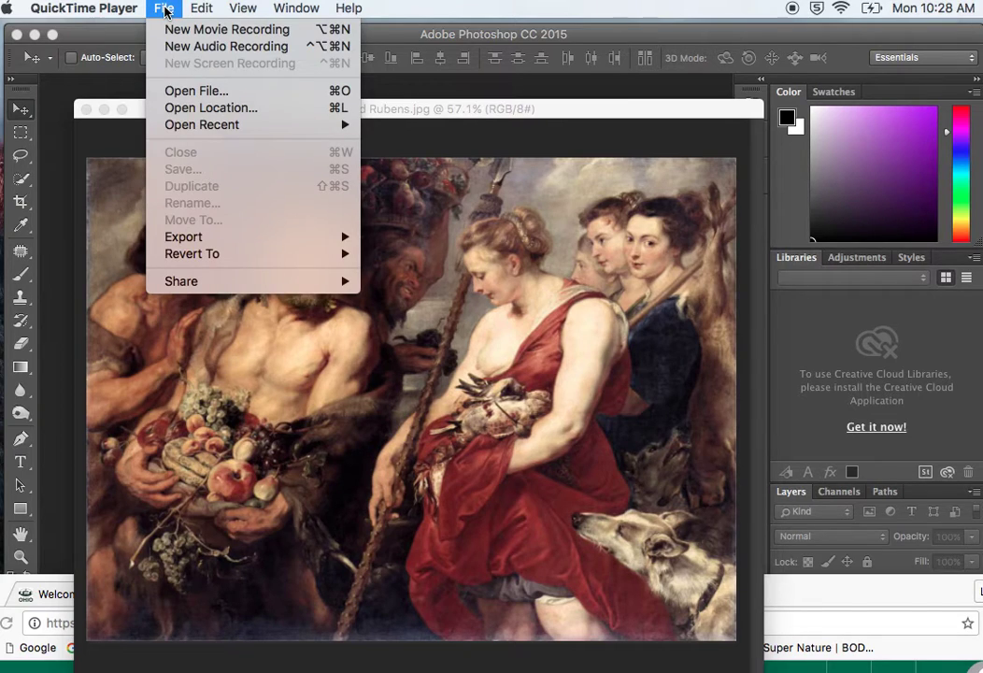
{"action": "mouse_move", "coordinate": [116, 11]}
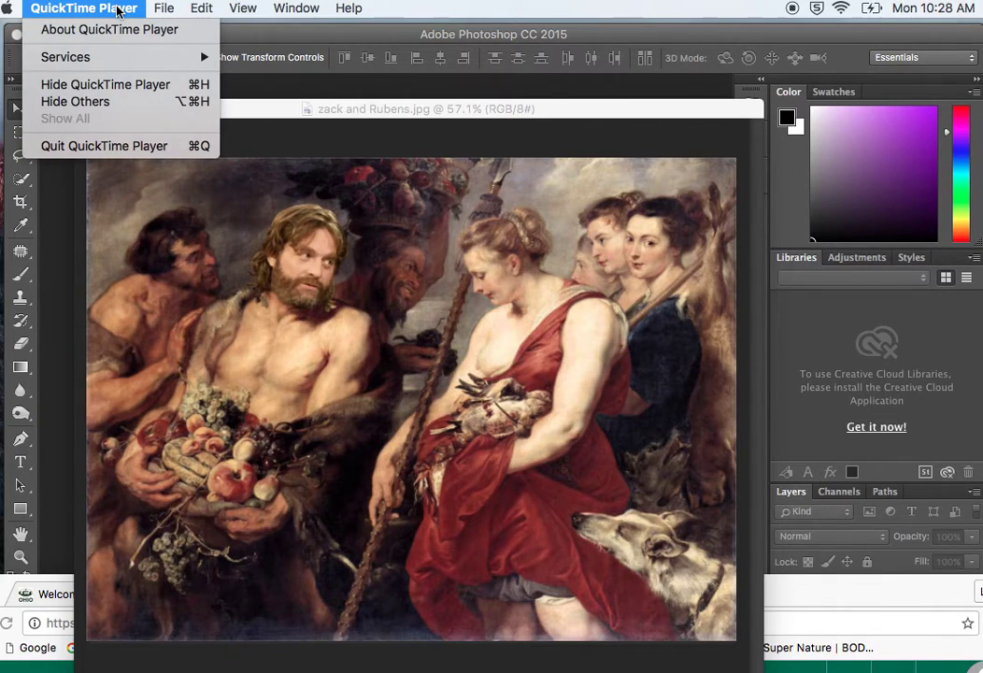
{"action": "left_click", "coordinate": [160, 8]}
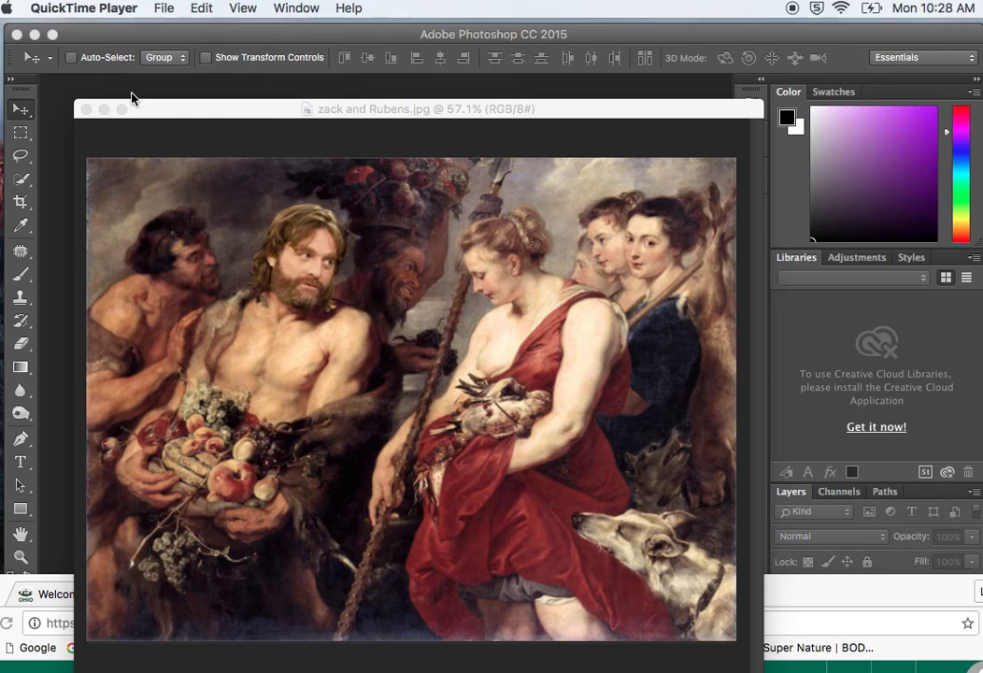
- Quit QuickTime Player, naming the unsaved screen recording "zack and rubens" and choosing the Clipping path folder as its save location
{"action": "key", "text": "super+q"}
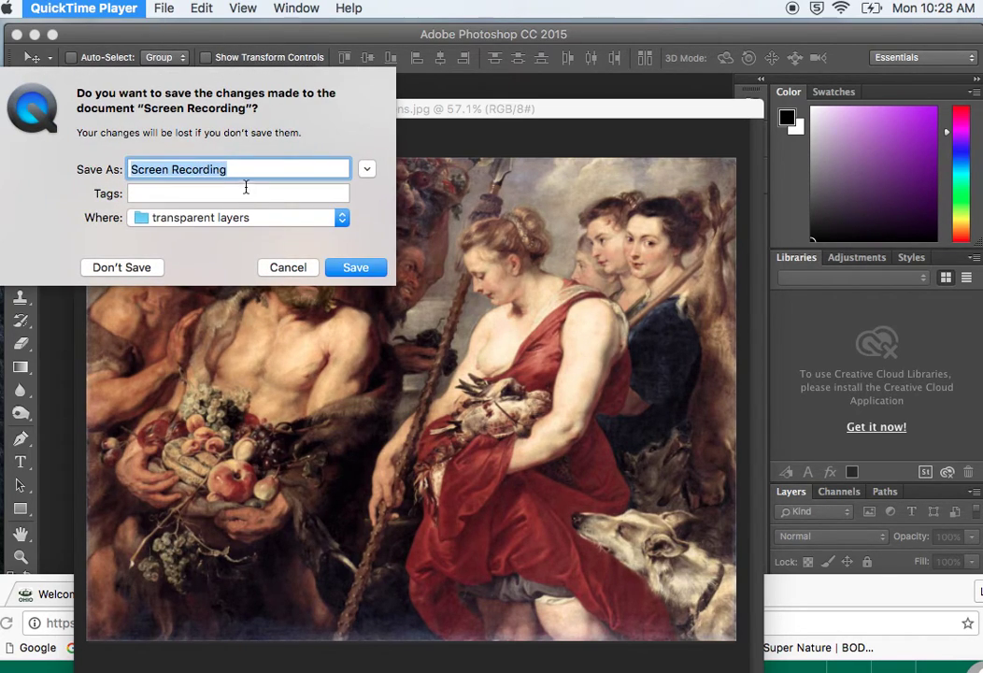
{"action": "type", "text": "zack and "}
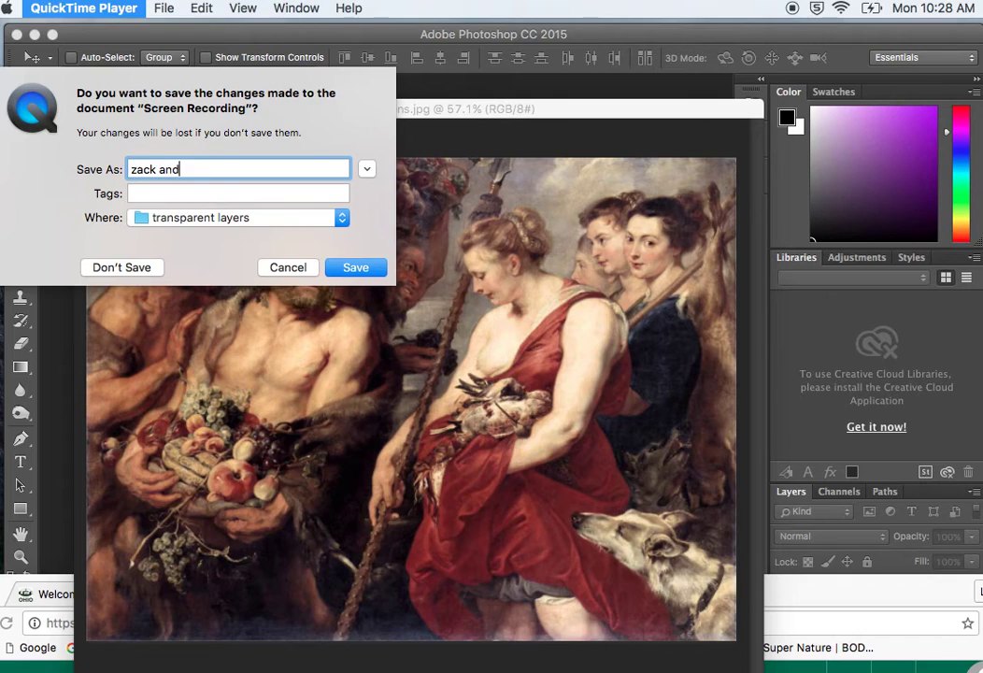
{"action": "type", "text": "rubens"}
{"action": "left_click", "coordinate": [339, 220]}
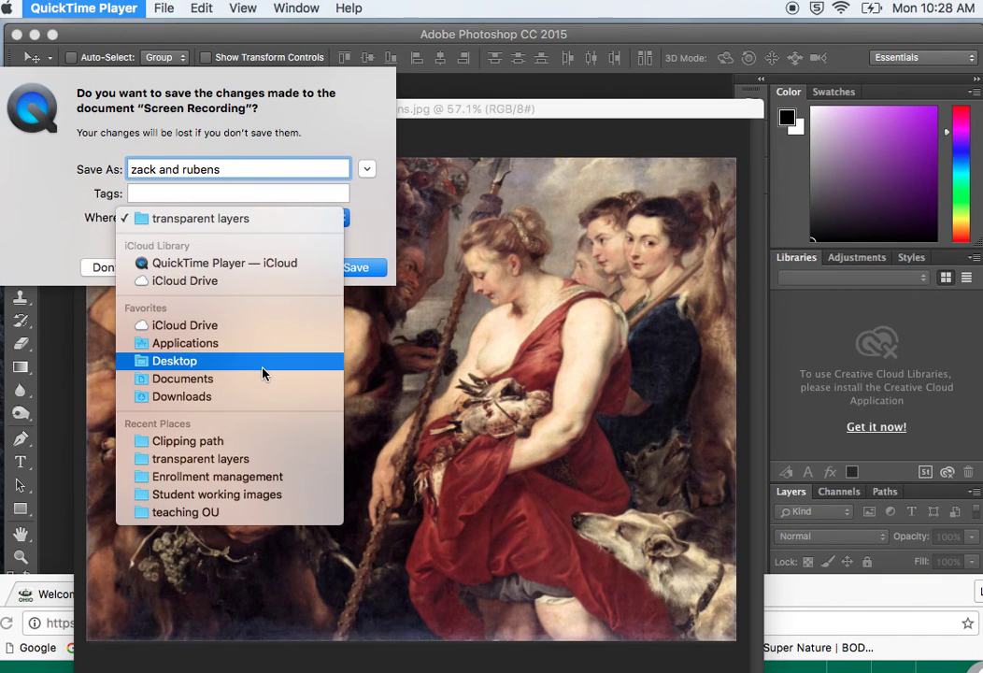
{"action": "left_click", "coordinate": [245, 441]}
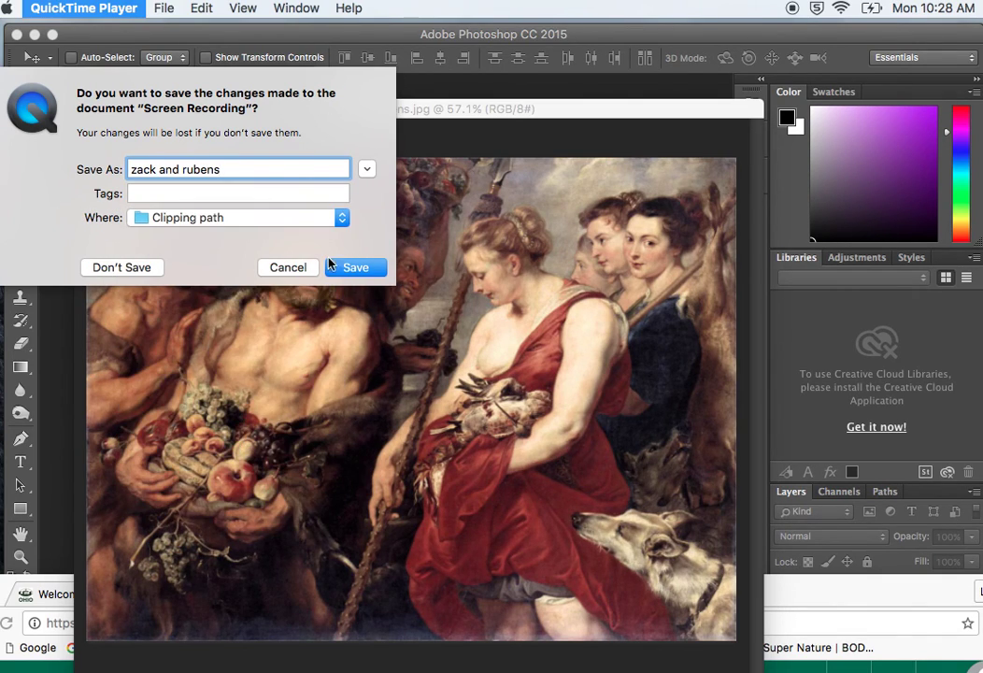